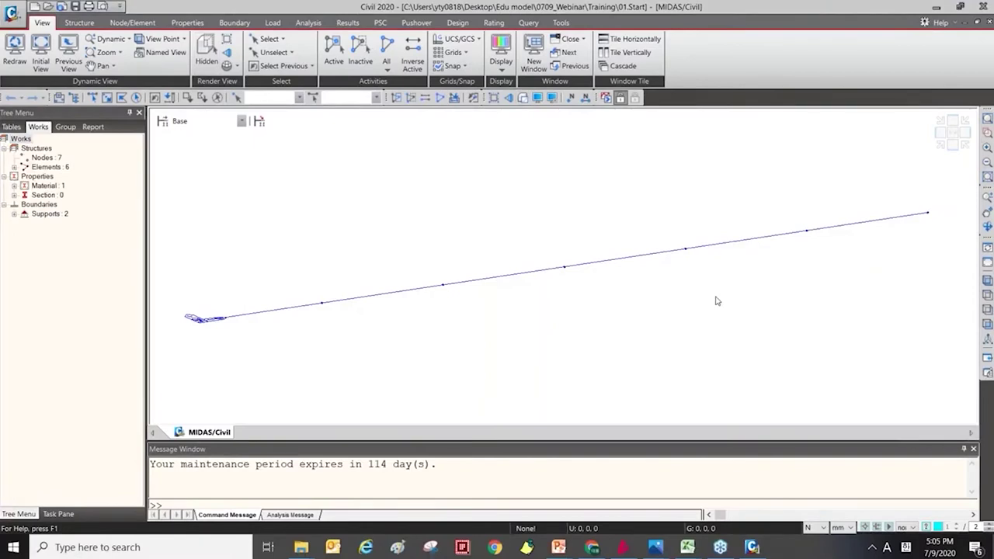
Examine the beam model and its defined elements, material, section and supports in the works tree
left_click_drag(940, 150, 611, 243)
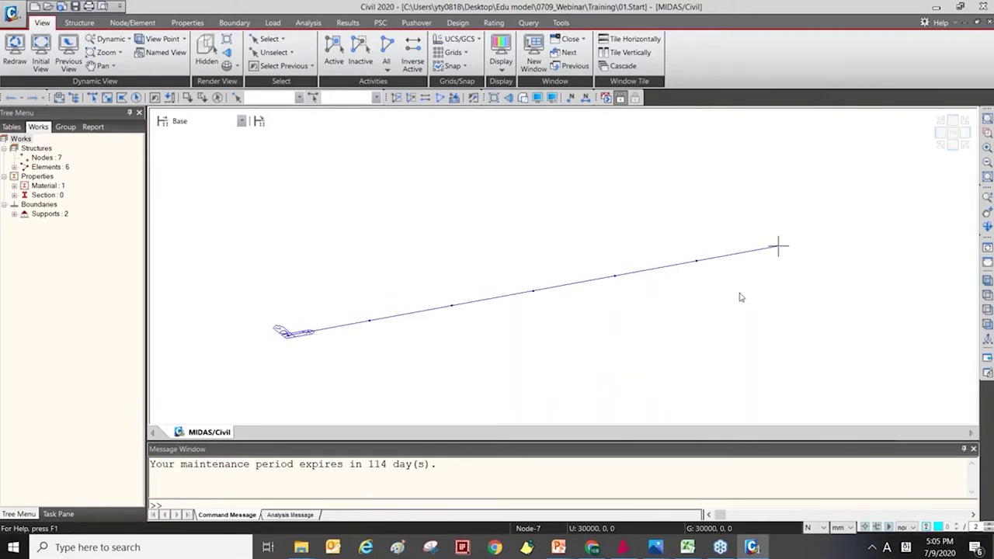
left_click(15, 167)
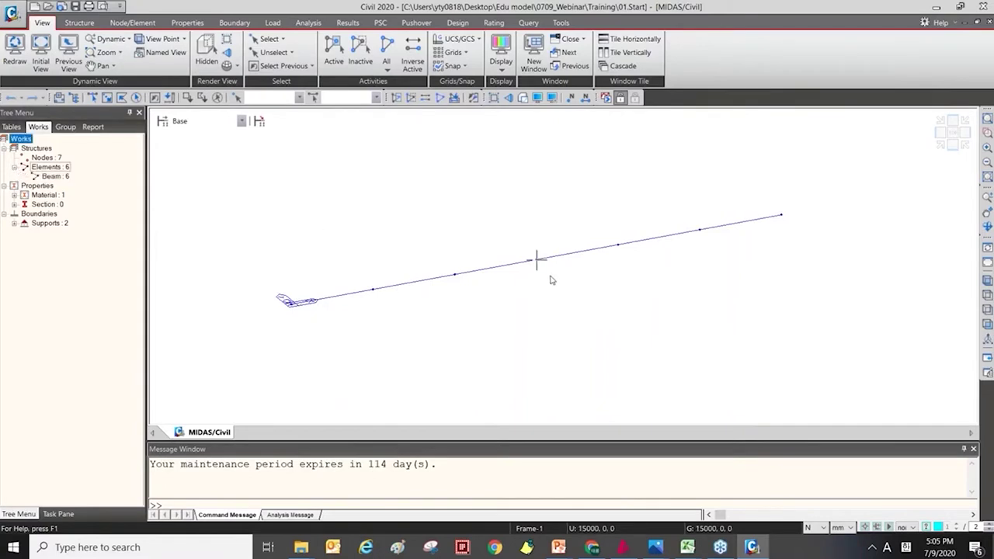
key("ctrl+h")
key("ctrl+h")
left_click(14, 204)
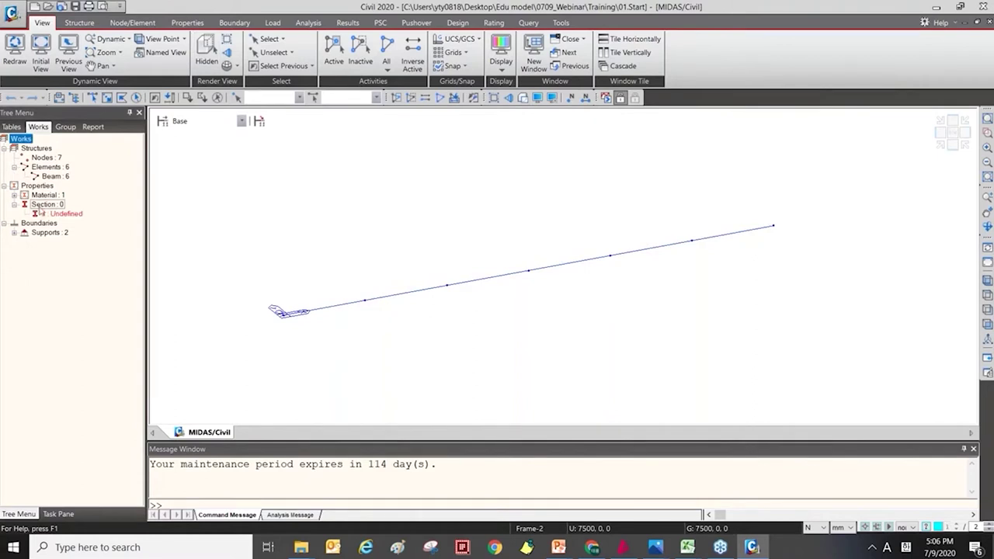
left_click(14, 195)
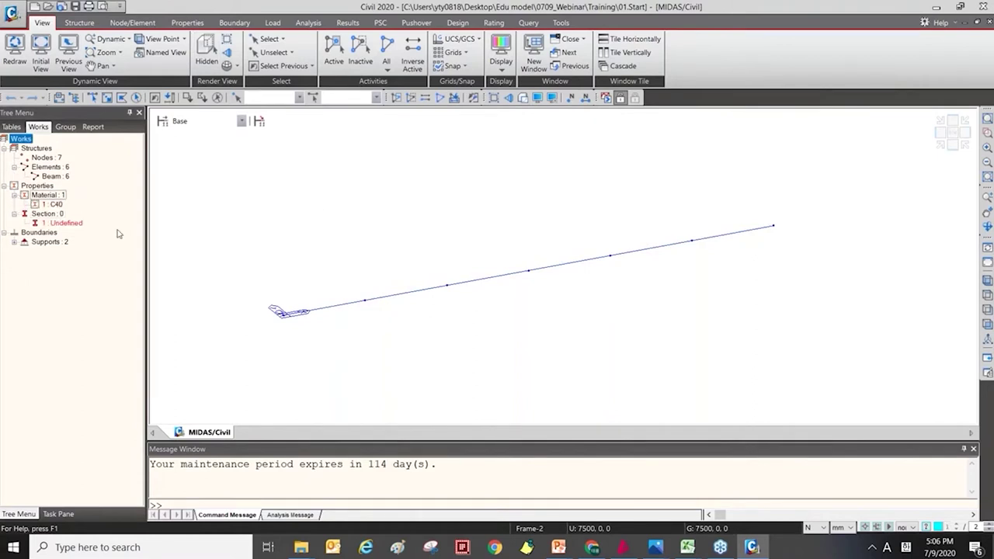
left_click(14, 242)
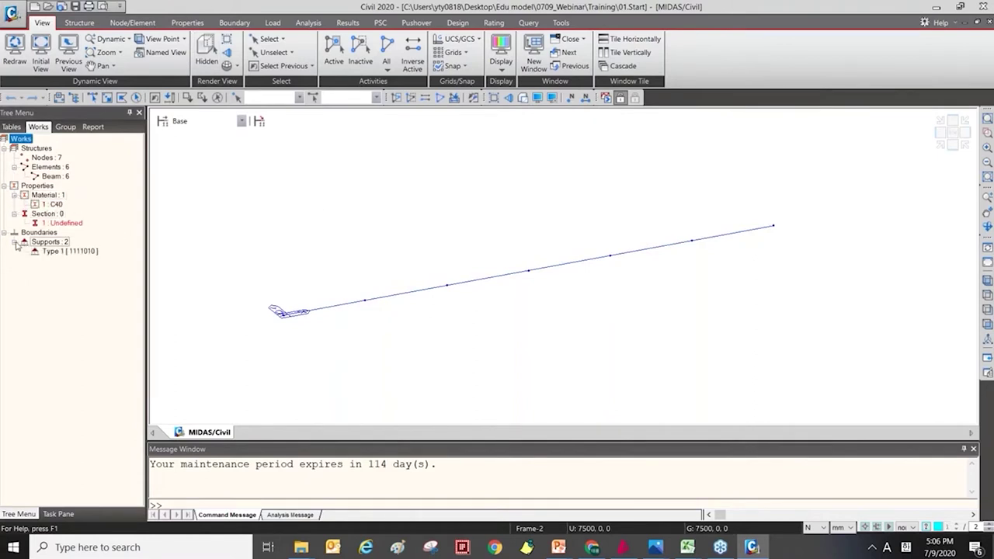
middle_click_drag(499, 220, 470, 225, "ctrl")
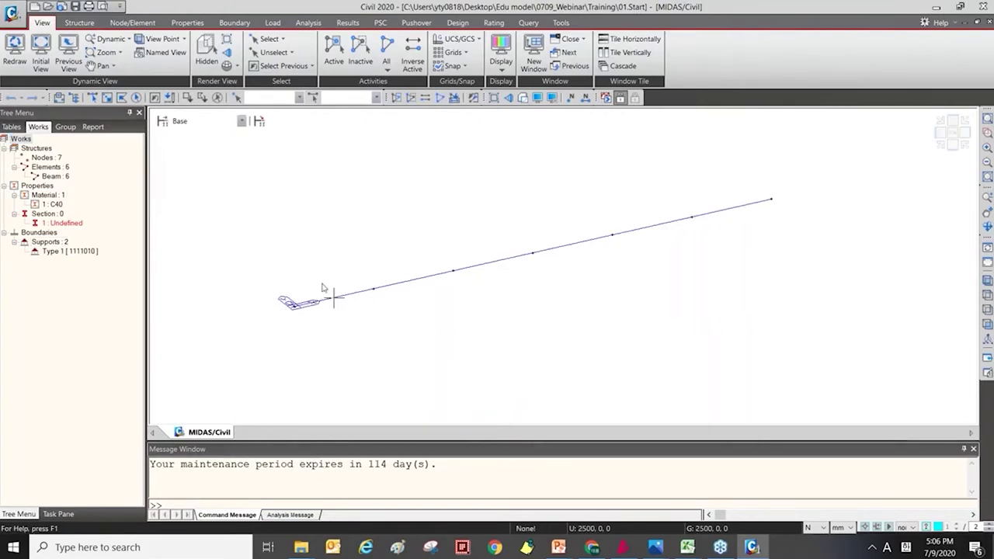
middle_click_drag(329, 288, 373, 350)
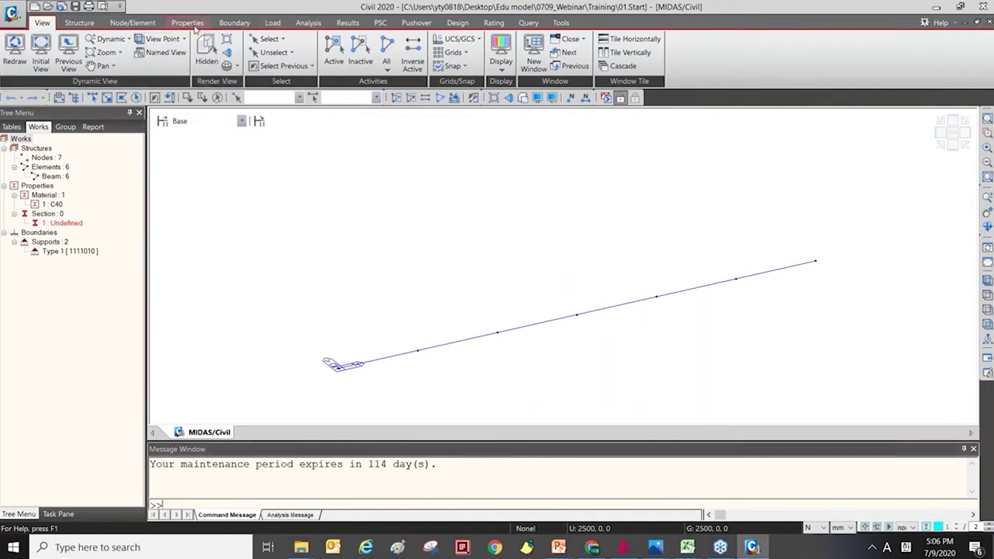
Start a new section as an I-Section from the BS database, choosing J 127x114x26.79
left_click(194, 26)
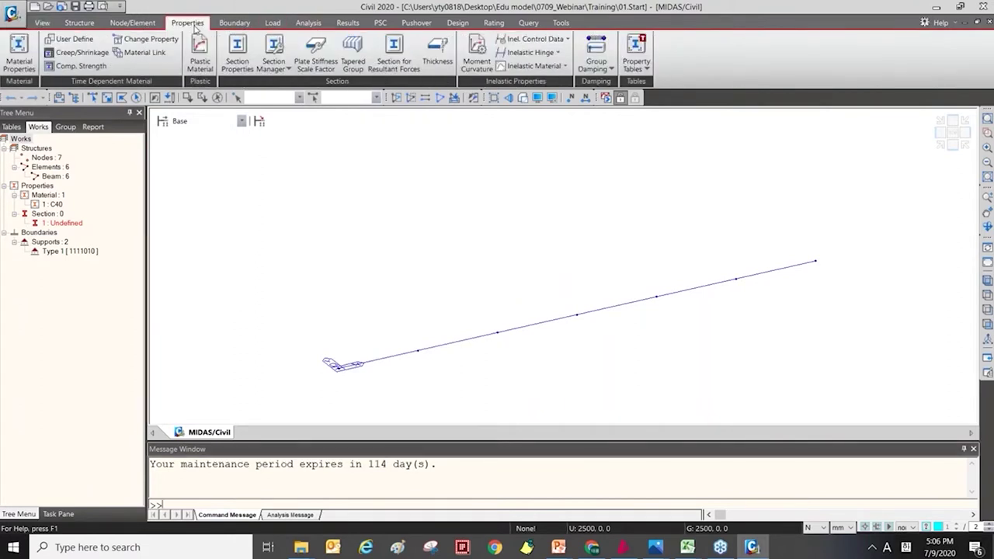
left_click(243, 68)
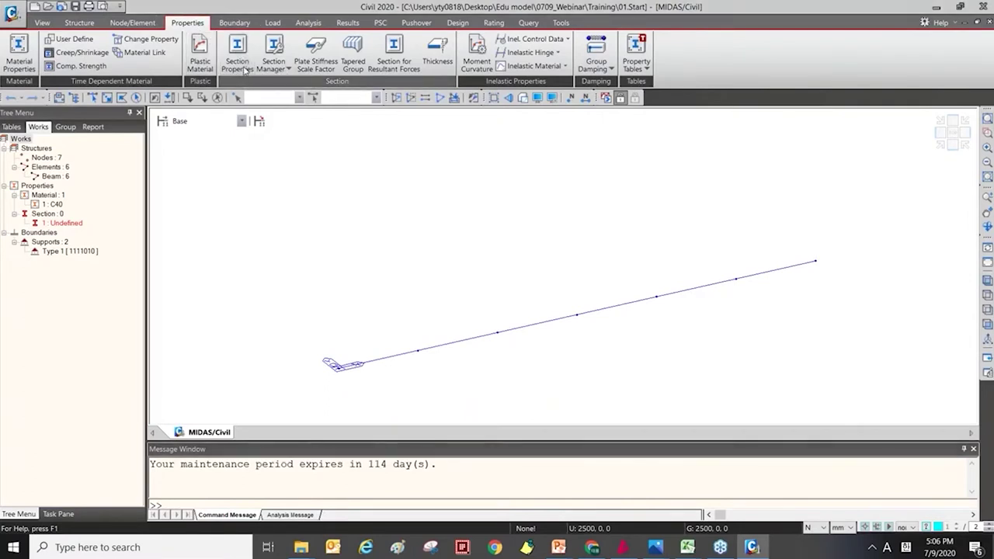
left_click_drag(233, 49, 202, 121)
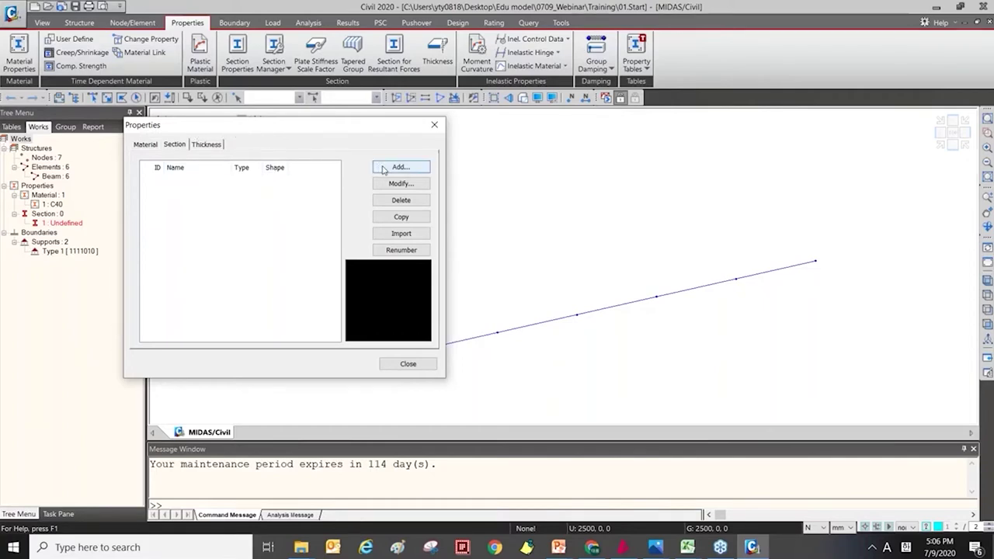
left_click(423, 169)
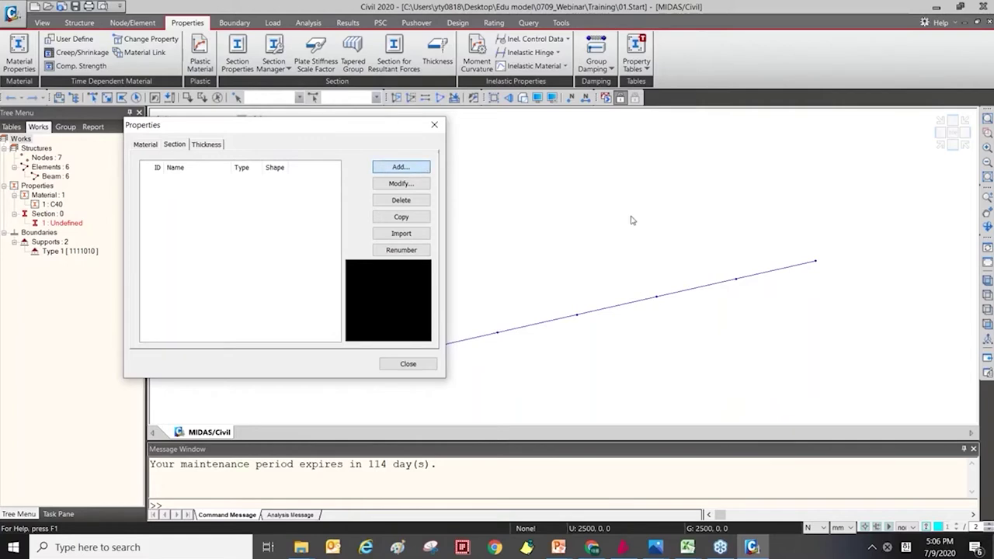
left_click_drag(202, 45, 457, 34)
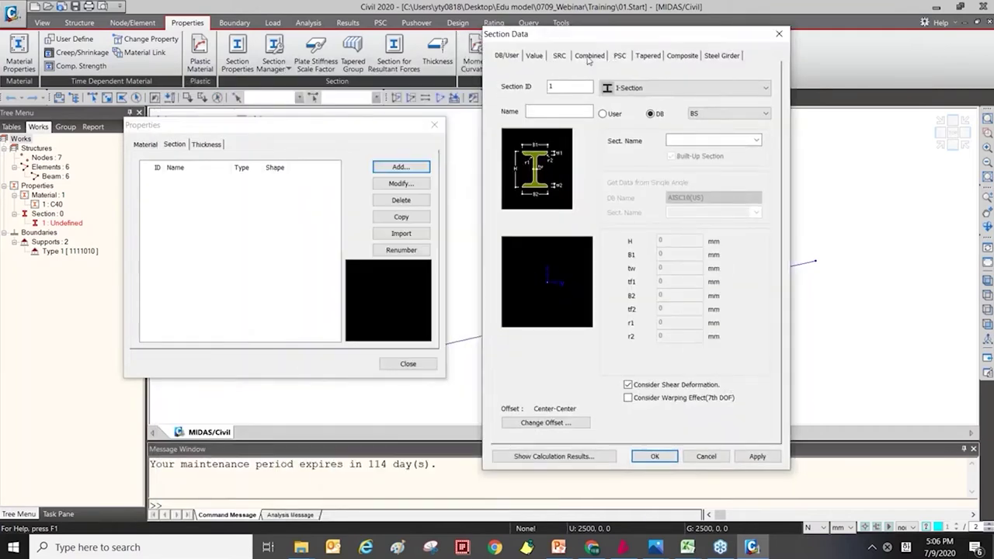
left_click_drag(536, 36, 510, 49)
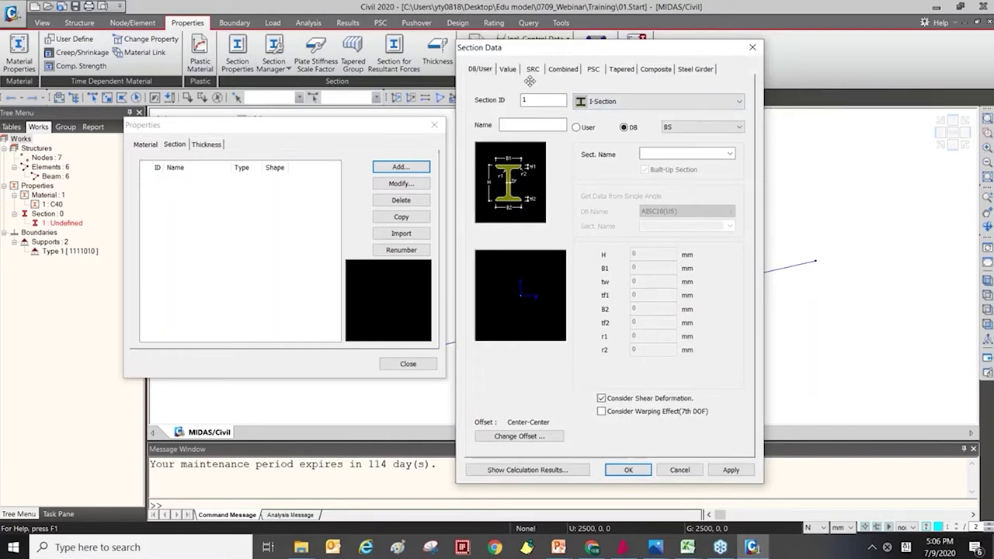
left_click_drag(516, 48, 536, 34)
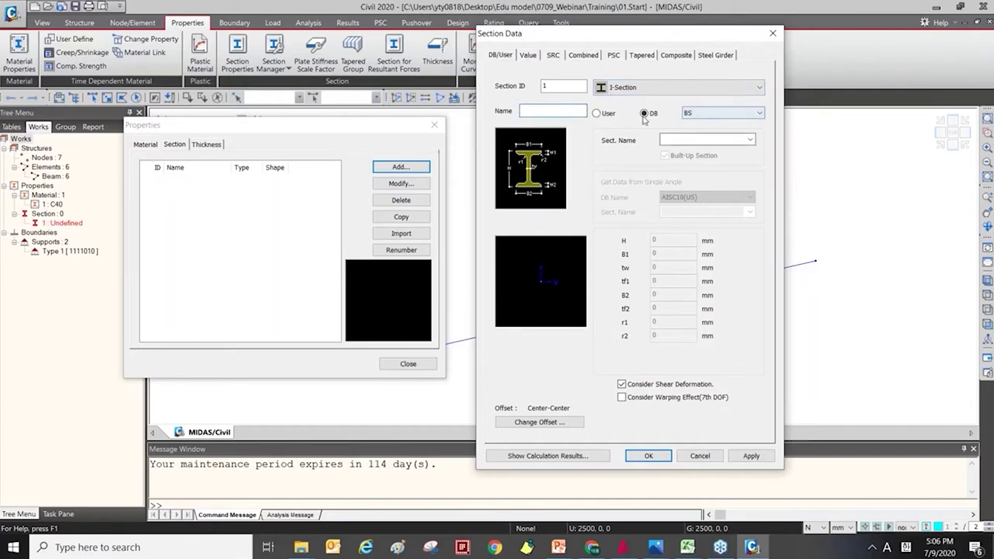
left_click(750, 139)
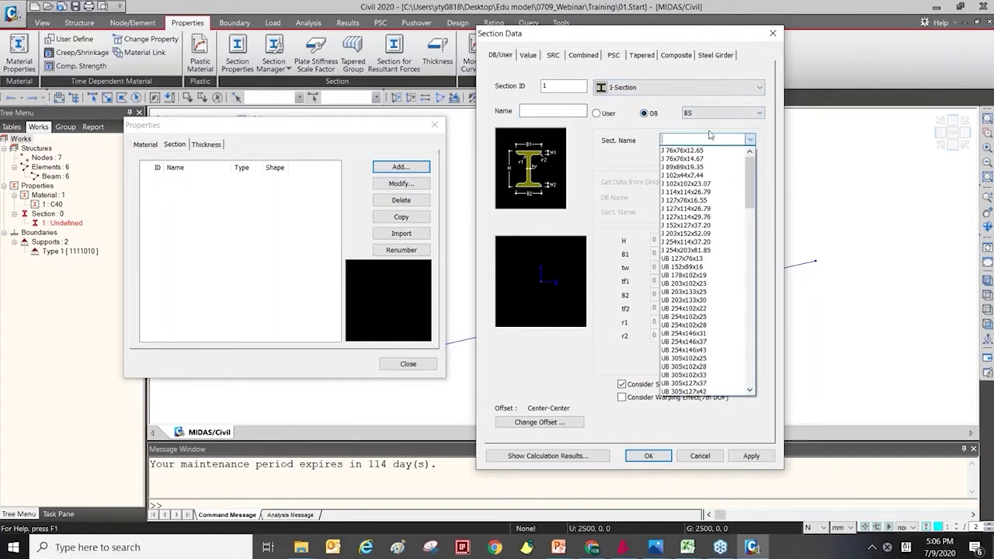
left_click(687, 208)
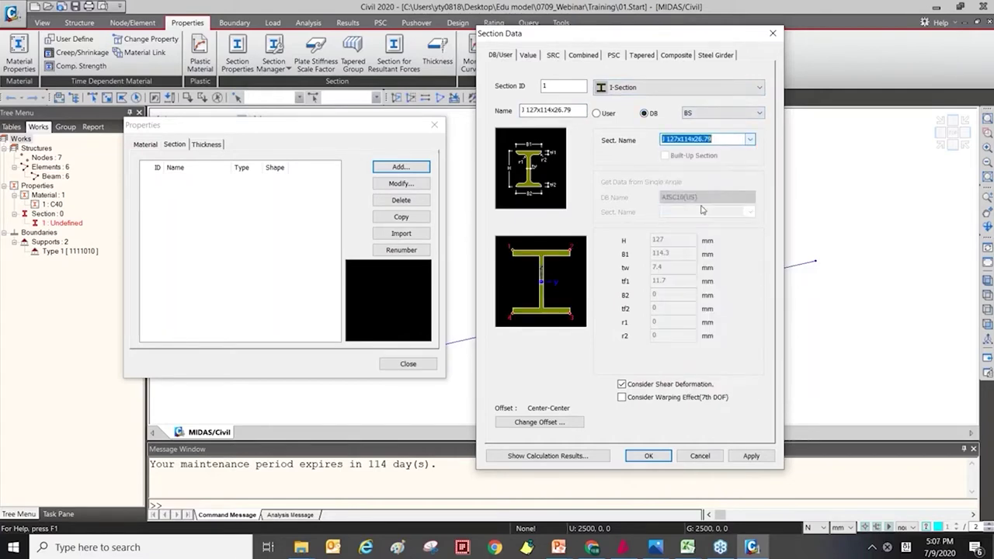
left_click(722, 113)
left_click(722, 155)
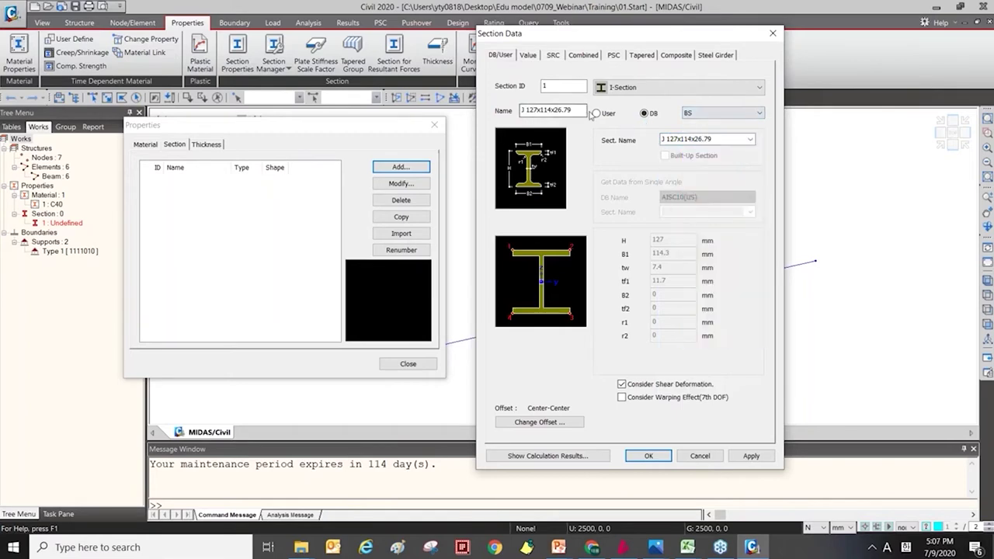
Switch the new section to user-defined dimensions, set its height H to 200 mm and save it
left_click(597, 113)
double_click(660, 239)
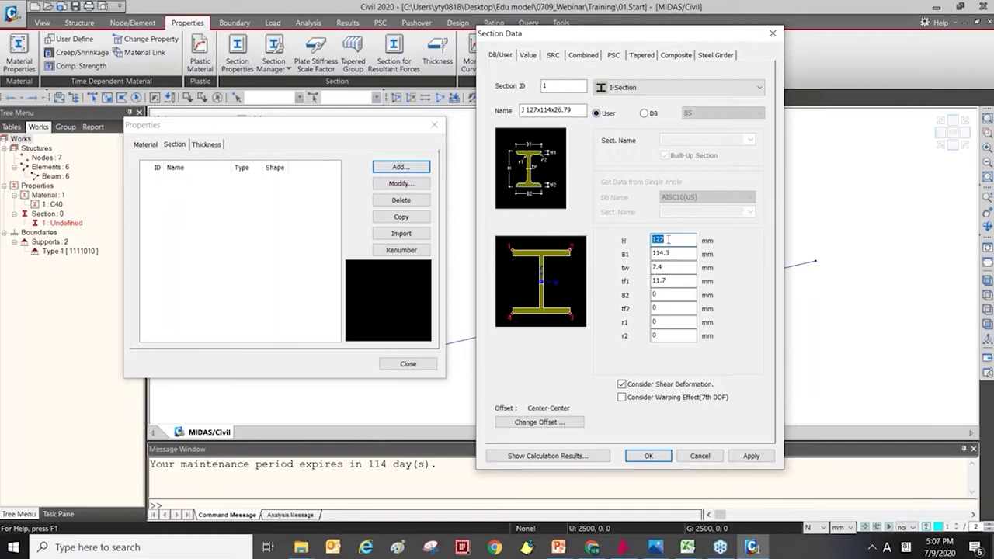
type("200")
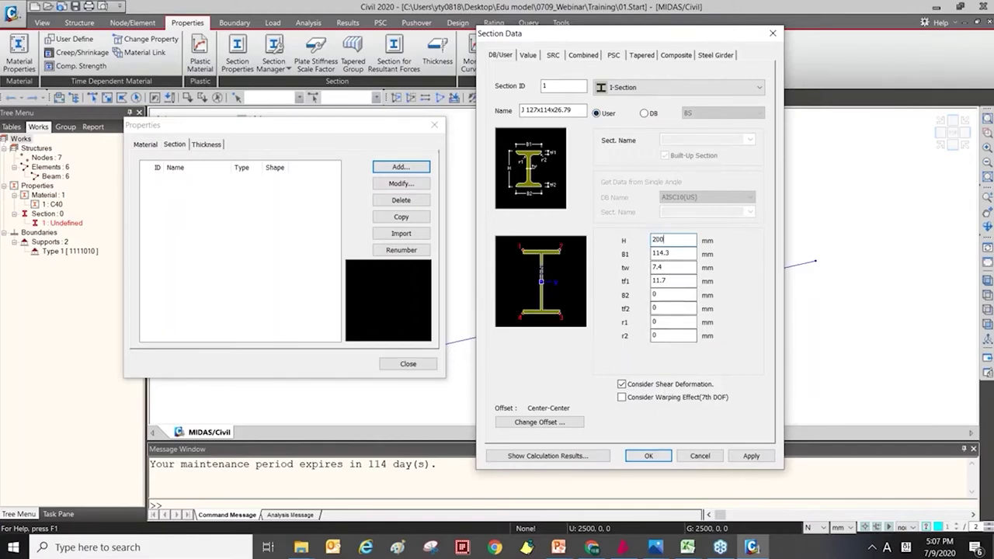
left_click(648, 456)
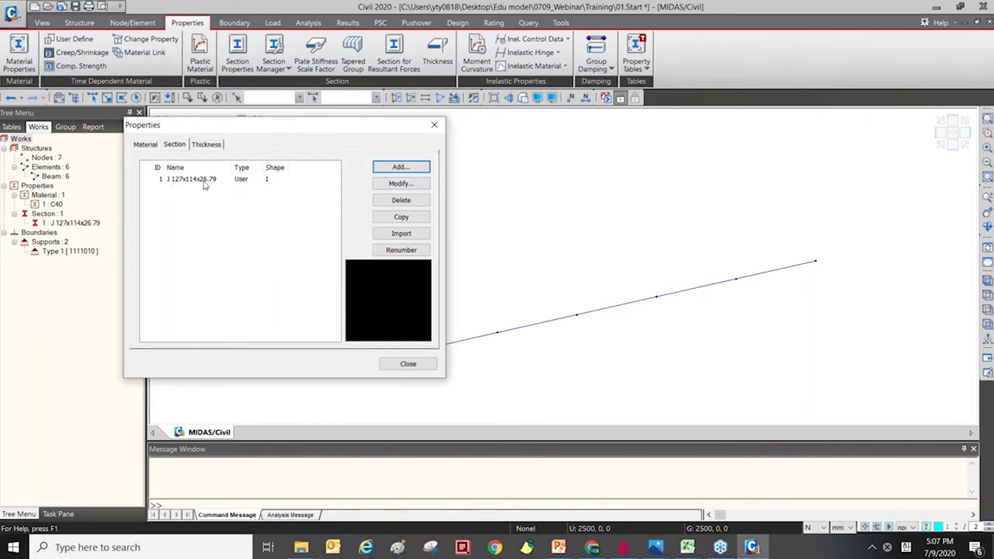
Modify the J 127x114x26.79 section, setting its web thickness tw to 10 mm
left_click(208, 185)
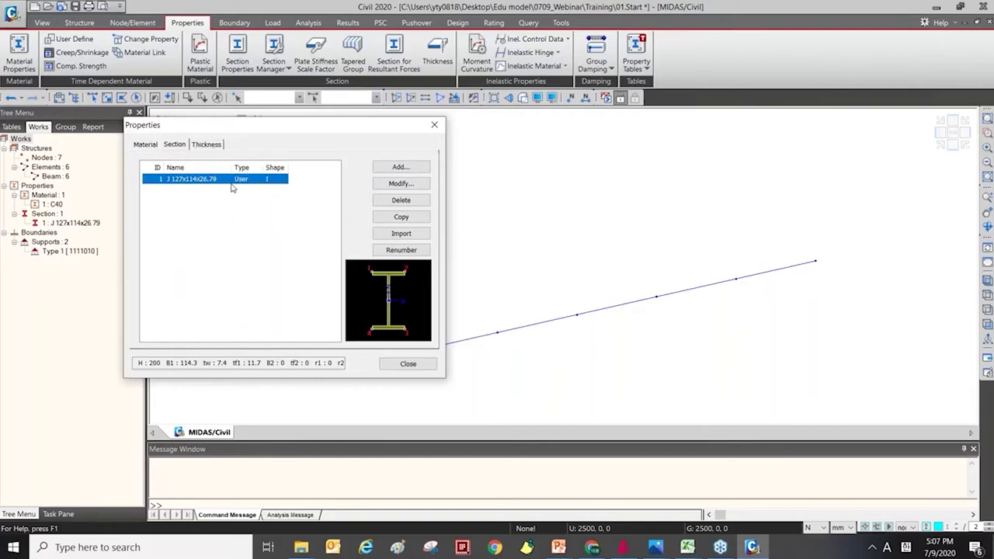
left_click(400, 184)
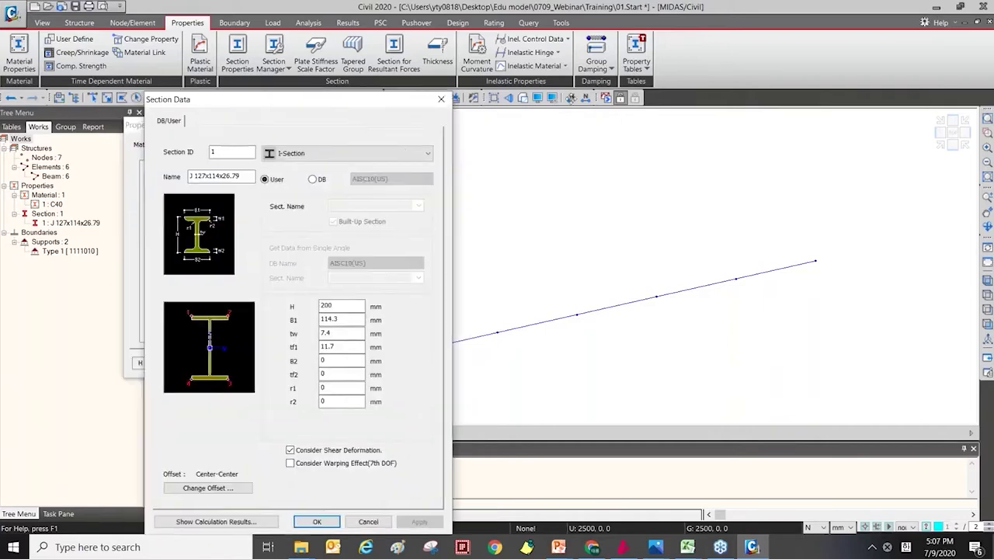
left_click_drag(233, 95, 584, 55)
left_click(664, 262)
double_click(664, 261)
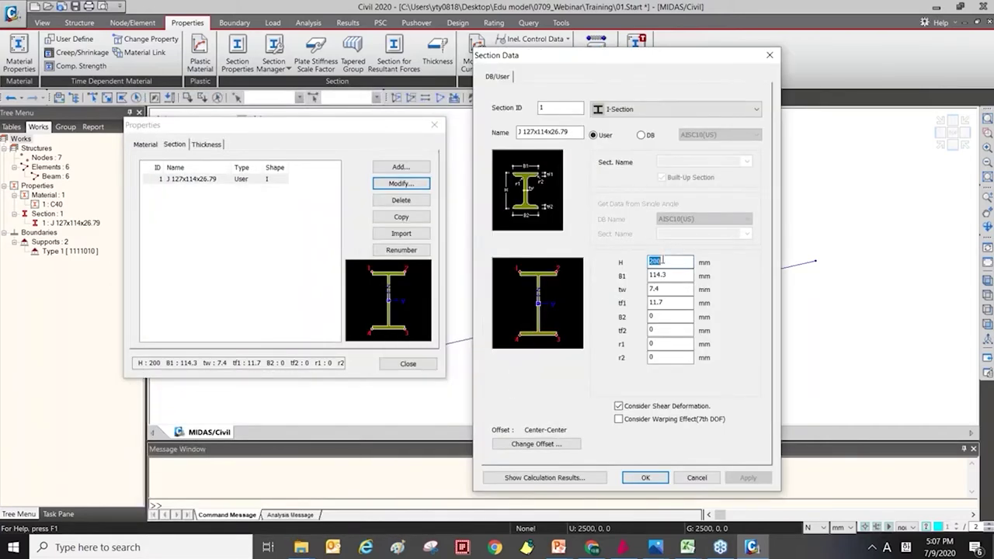
key("Tab")
key("Tab")
type("10")
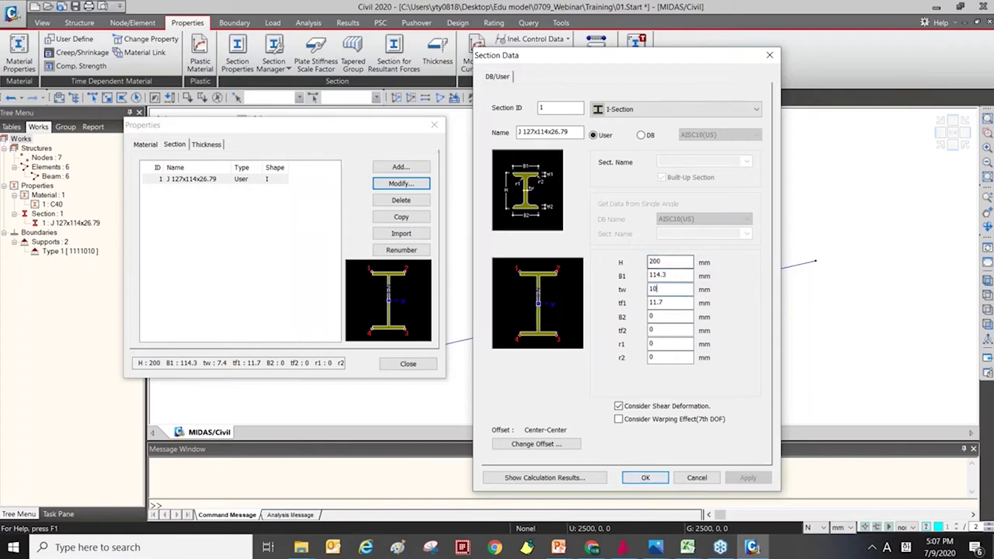
left_click(641, 481)
Copy the J 127x114x26.79 section and review the copy's section data without editing it
left_click_drag(269, 168, 281, 153)
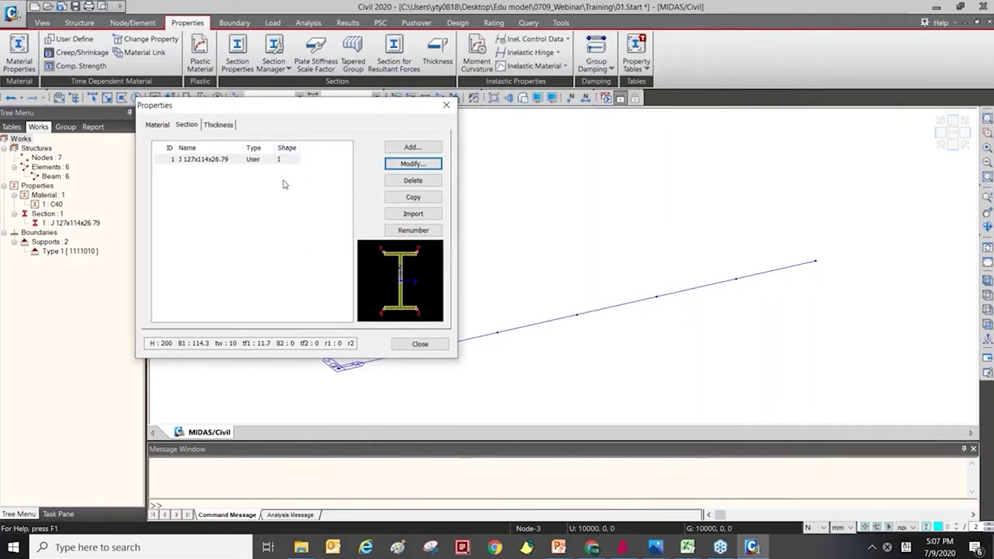
left_click(286, 159)
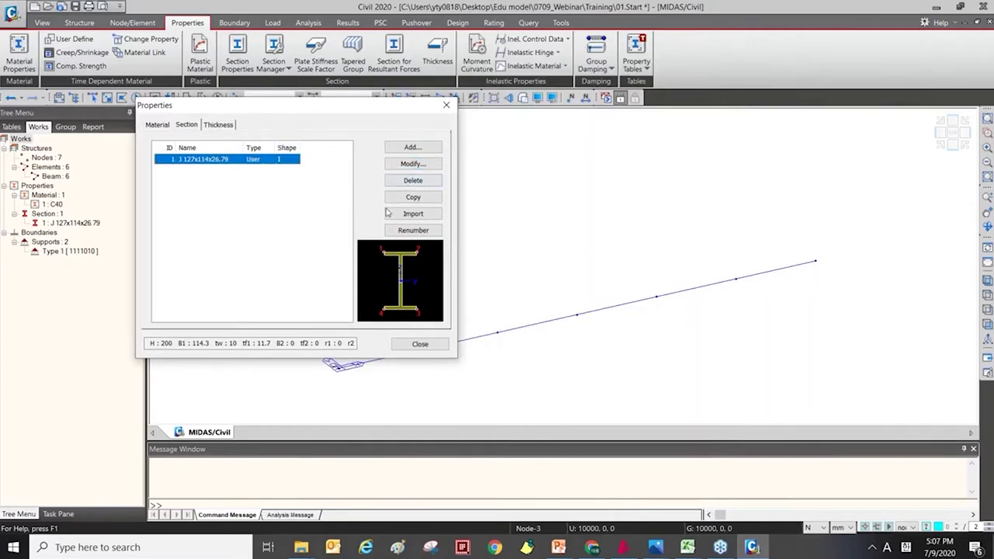
left_click(407, 198)
left_click(263, 170)
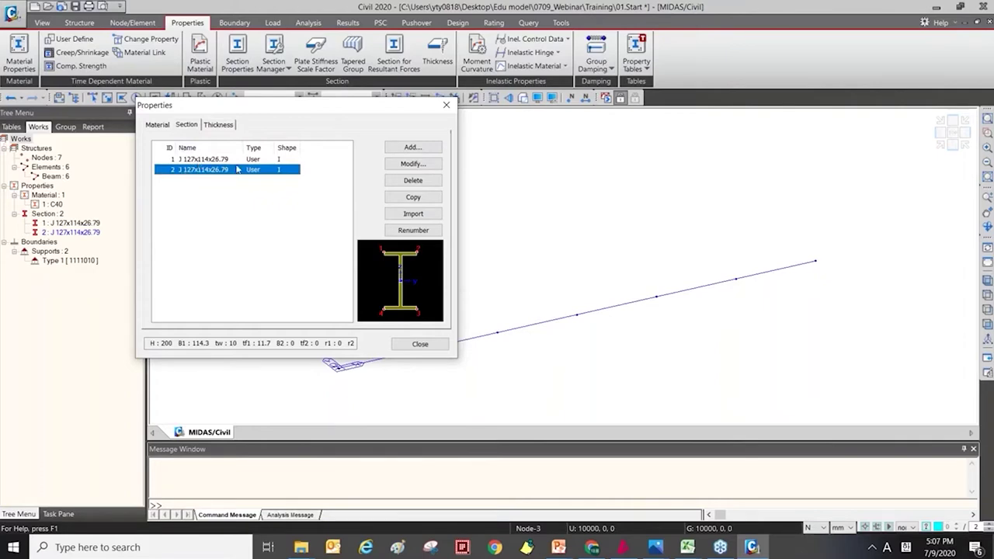
left_click(172, 159)
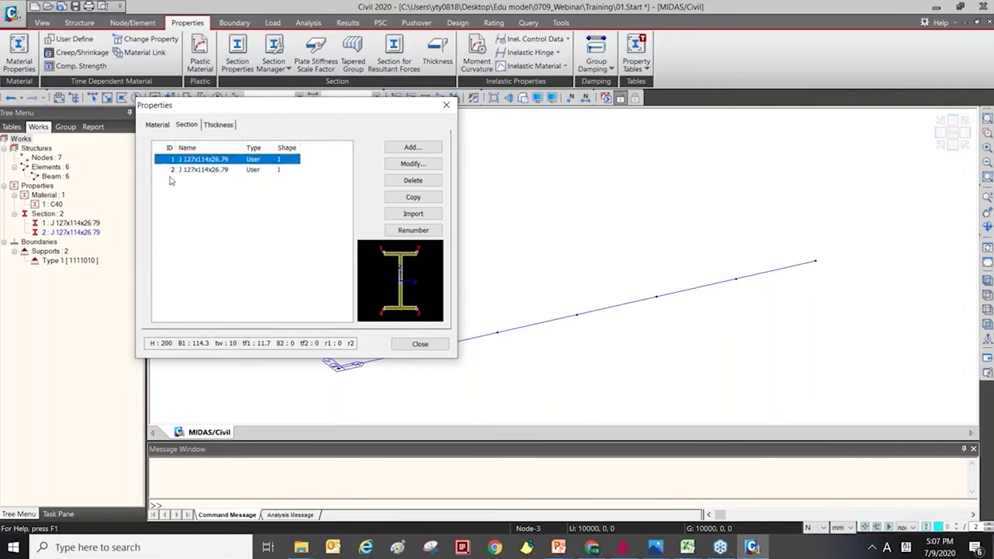
left_click(165, 170)
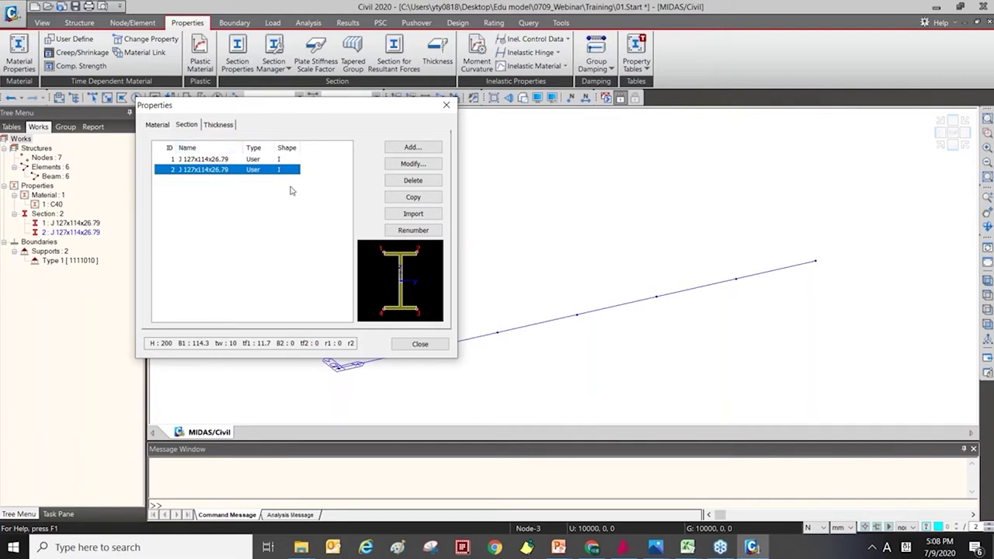
double_click(227, 170)
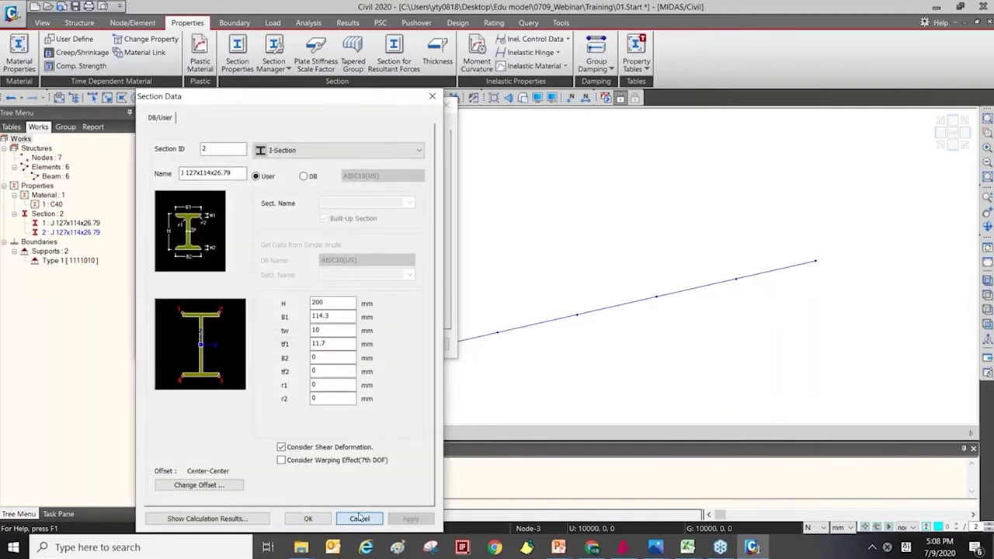
left_click(358, 517)
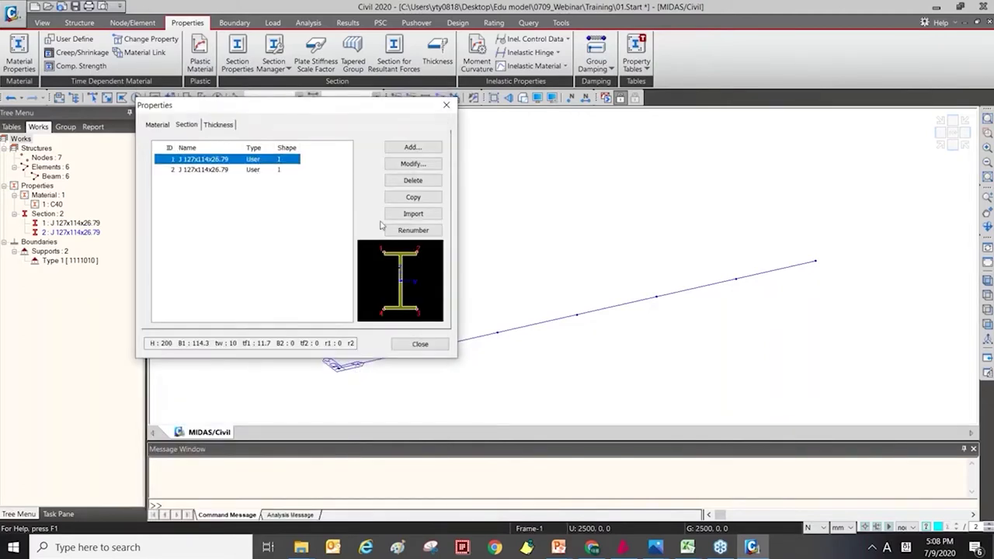
Delete the copied section with ID 2 from the section list
left_click(270, 170)
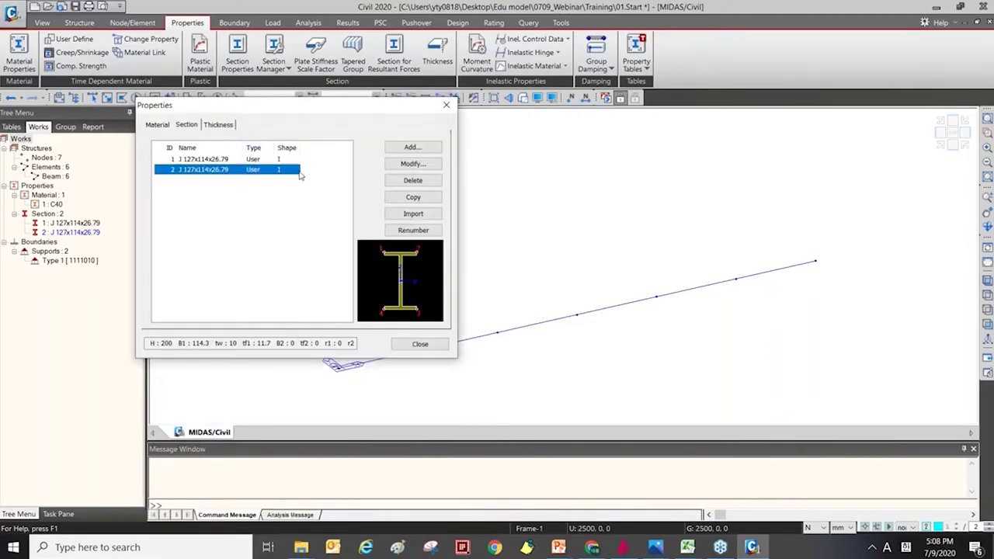
left_click(427, 183)
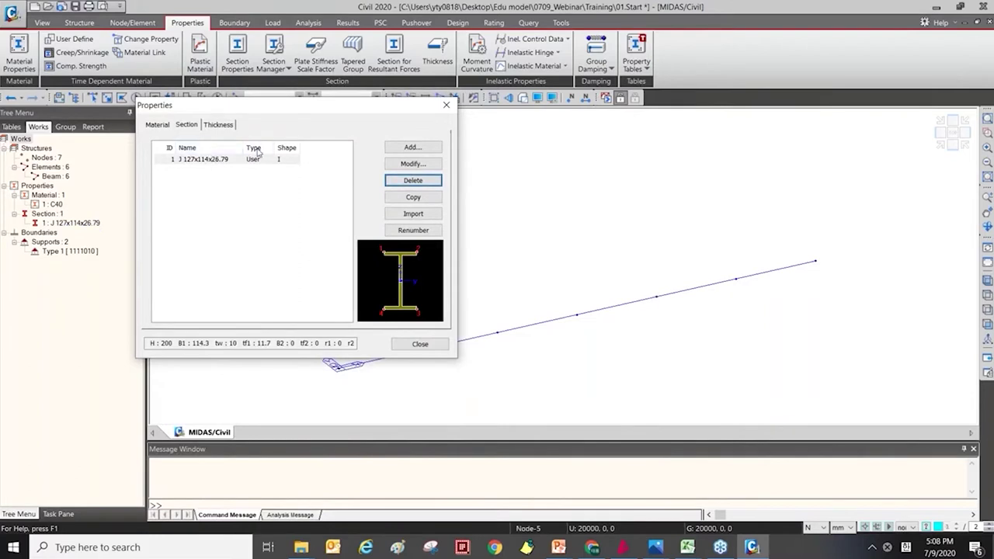
left_click_drag(264, 100, 274, 24)
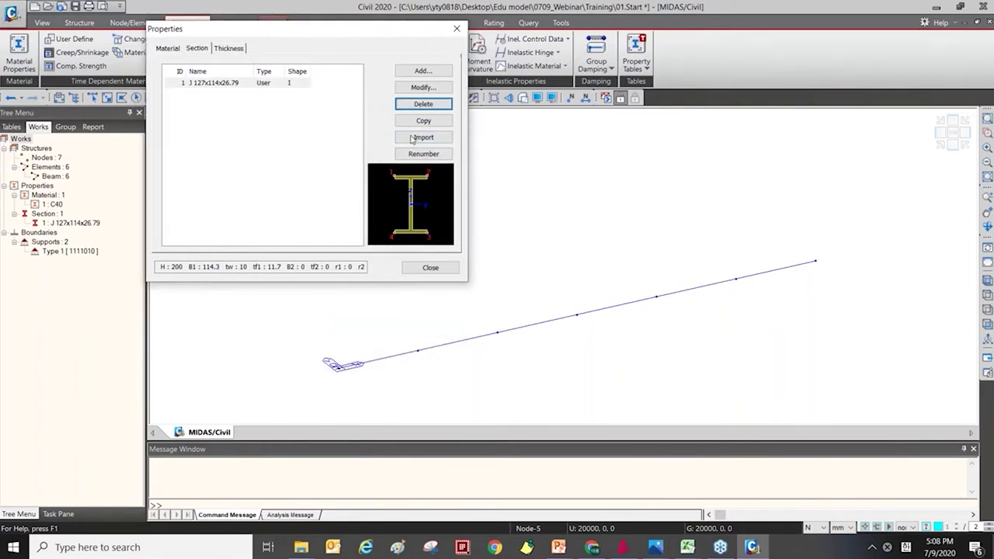
left_click_drag(312, 23, 303, 35)
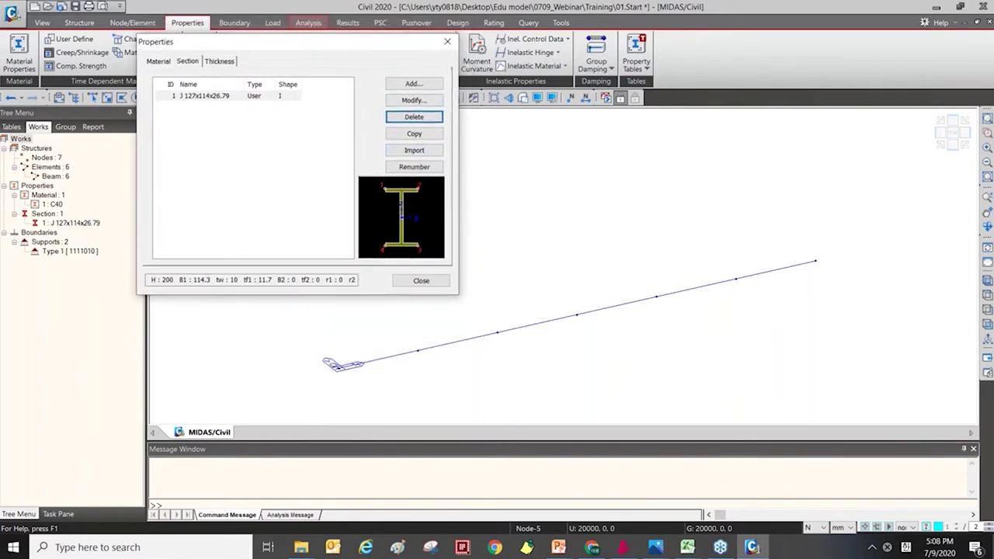
Import the Center, Joint and Diaphragm sections from 01.1 MSS-sample.mcb, numbering them with new IDs starting at 2
left_click(431, 151)
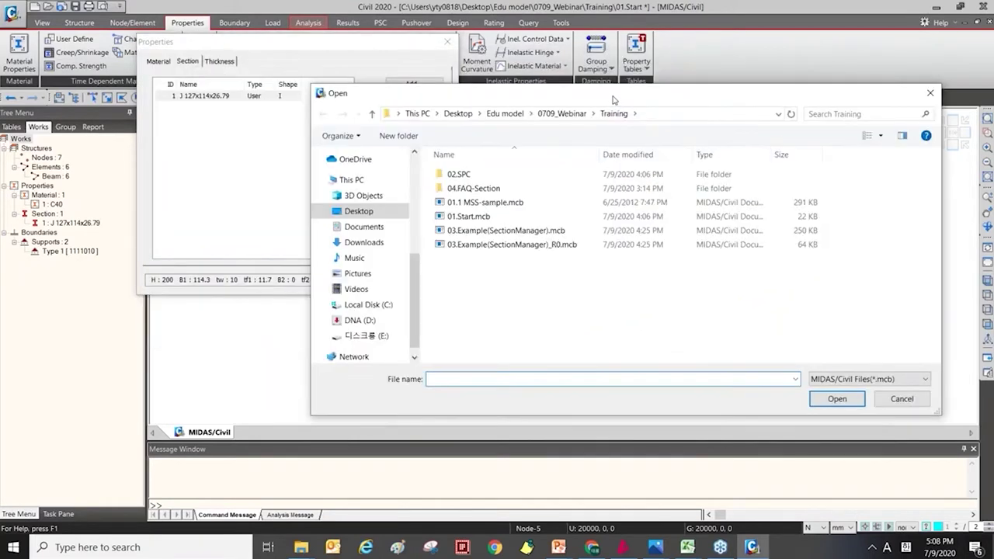
double_click(530, 207)
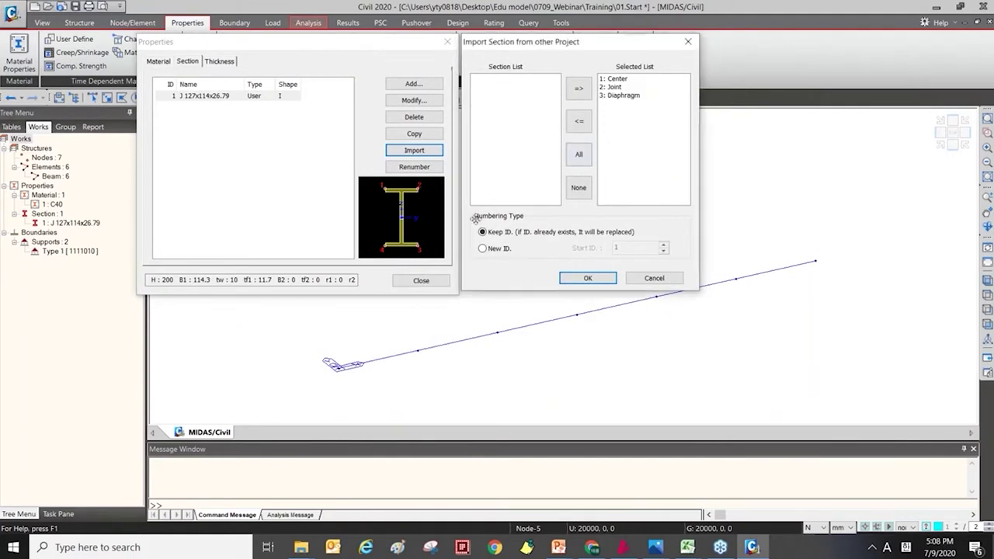
left_click(499, 249)
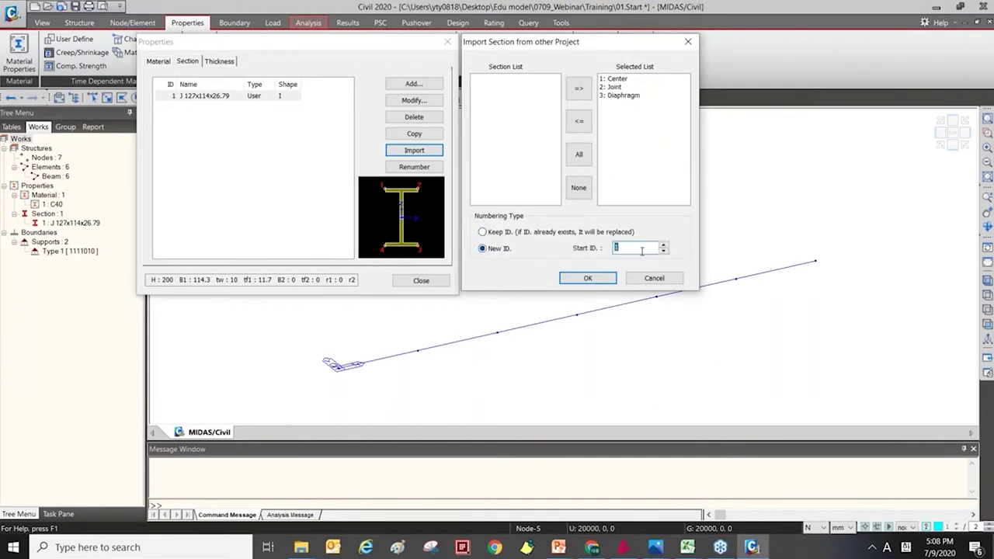
type("2")
left_click(584, 278)
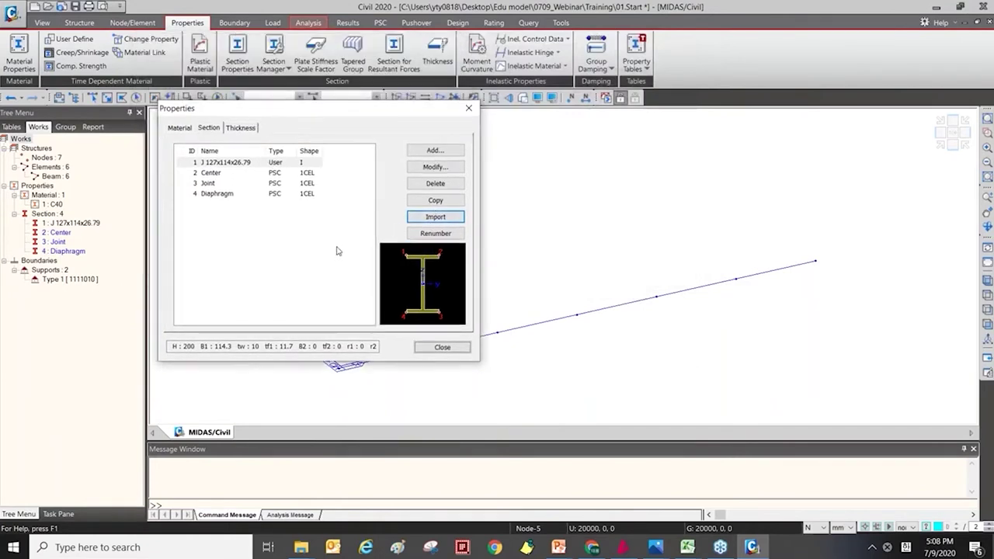
Review the section renumbering options without applying any changes, and close the section properties
left_click(426, 234)
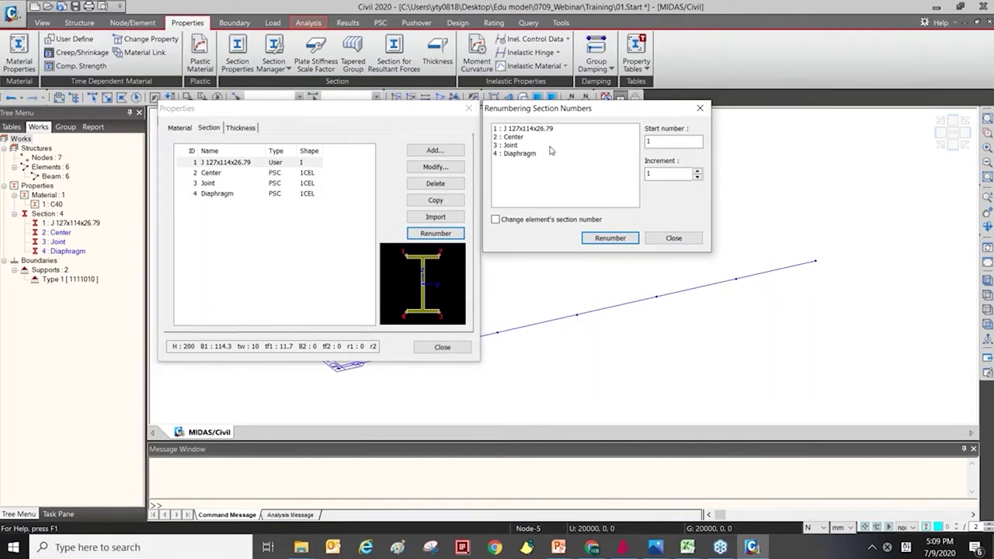
left_click(673, 237)
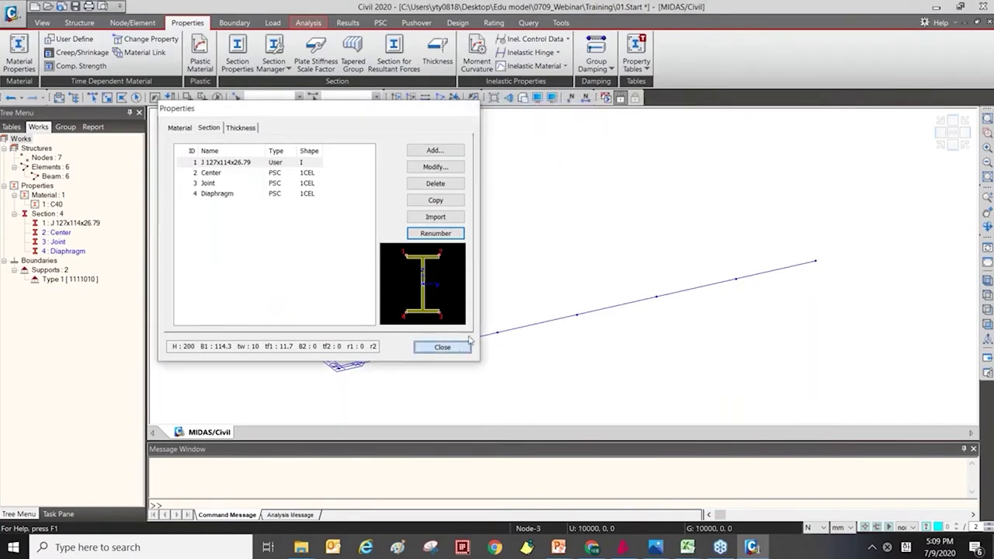
left_click(442, 347)
Compare the beam's wireframe and solid shape by switching the hidden-surface display on and off, leaving it on
key("ctrl+h")
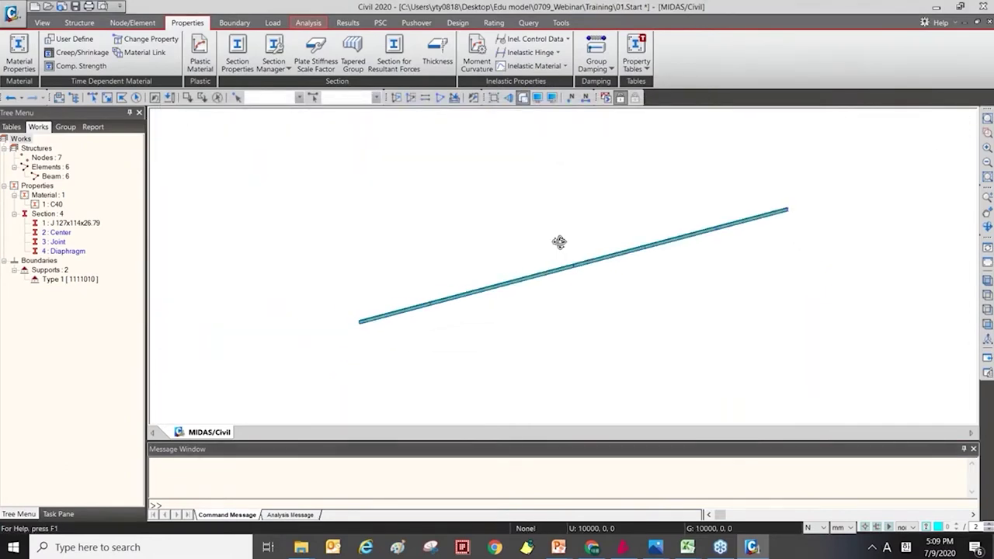
scroll(497, 280, "up", 3)
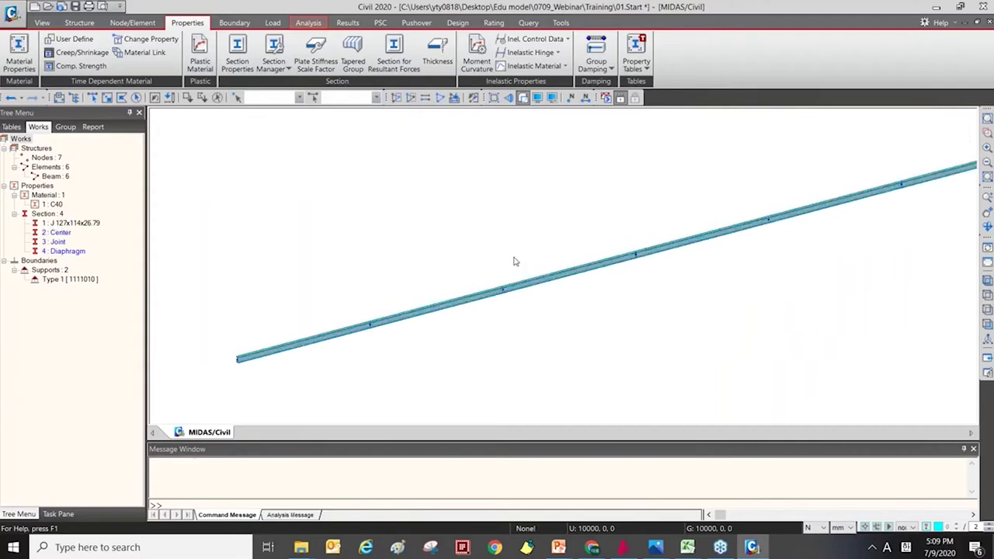
scroll(370, 226, "down", 4)
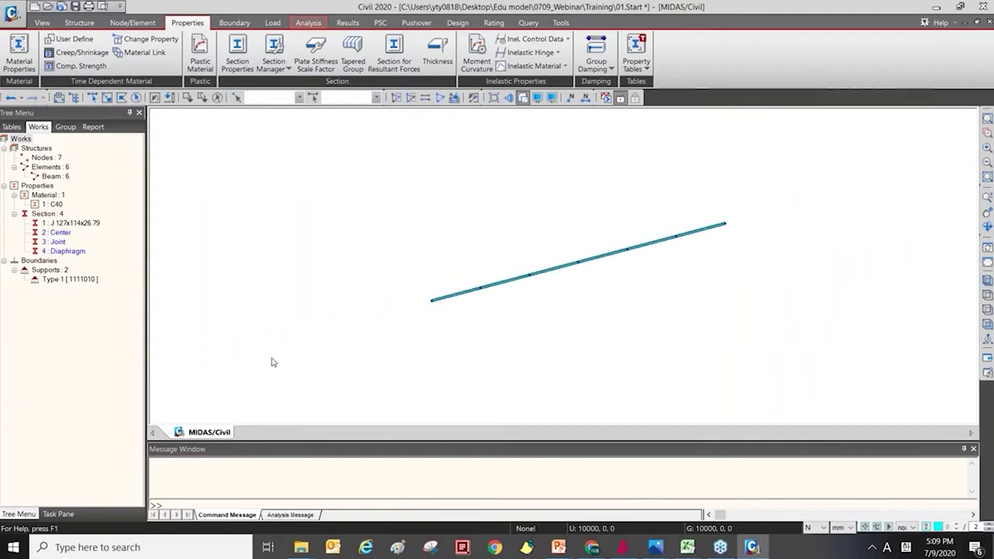
scroll(614, 249, "up", 2)
scroll(627, 262, "up", 1)
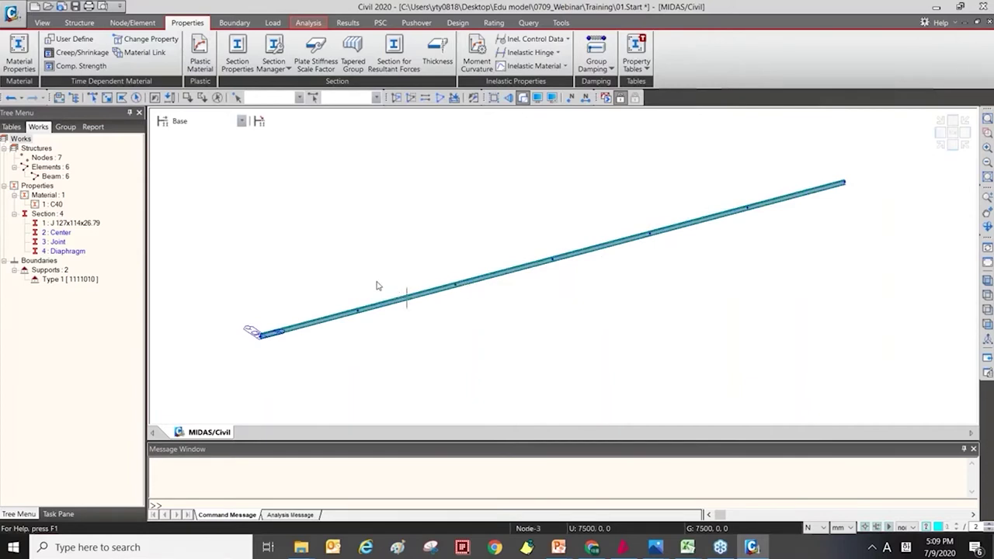
key("ctrl+h")
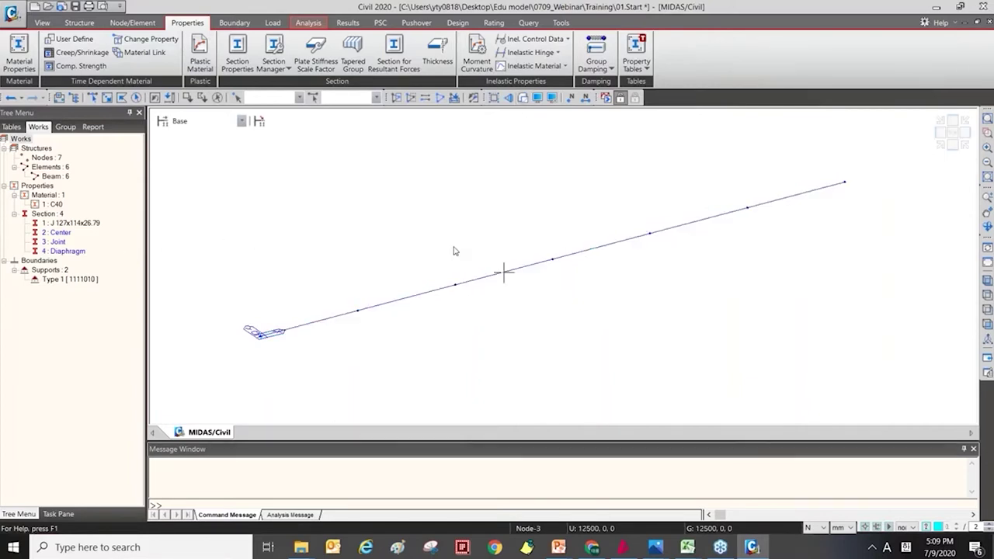
key("ctrl+h")
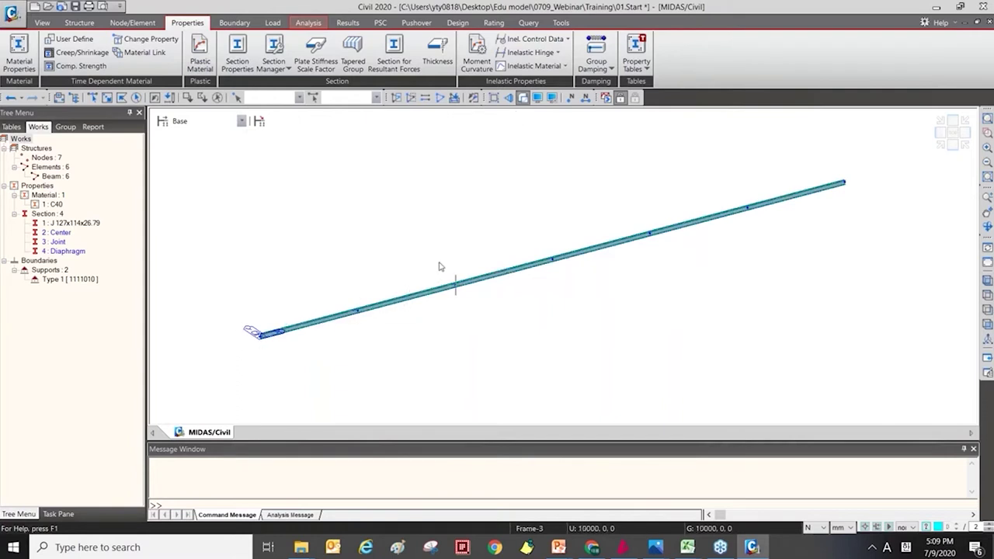
key("ctrl+h")
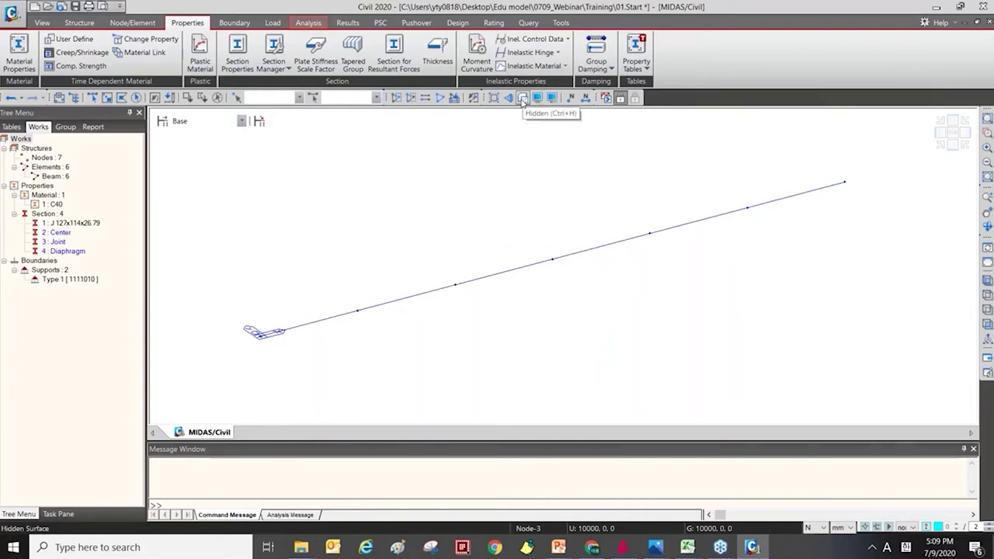
left_click(523, 99)
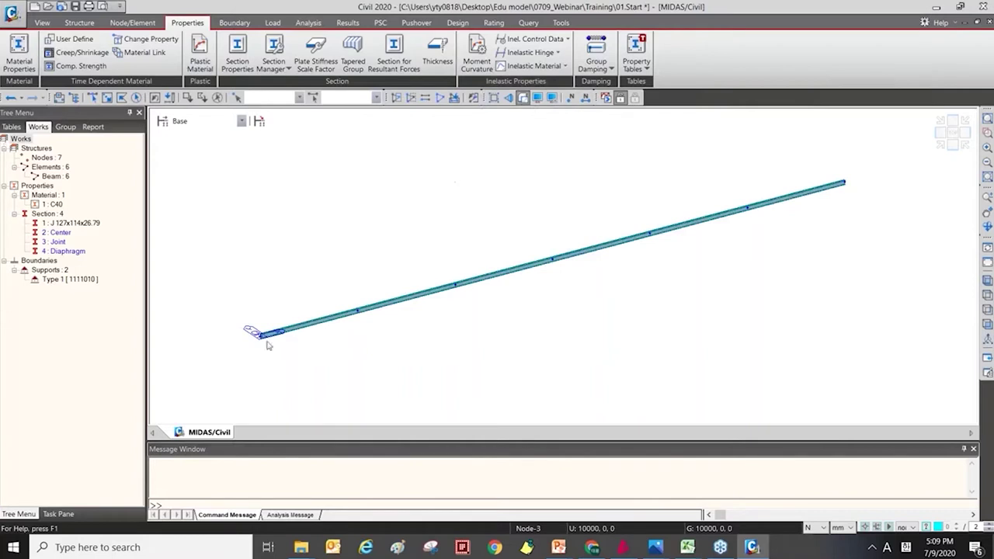
Assign the imported Center section to beam element 2 only, and inspect the resulting shape from another angle
scroll(235, 318, "up", 4)
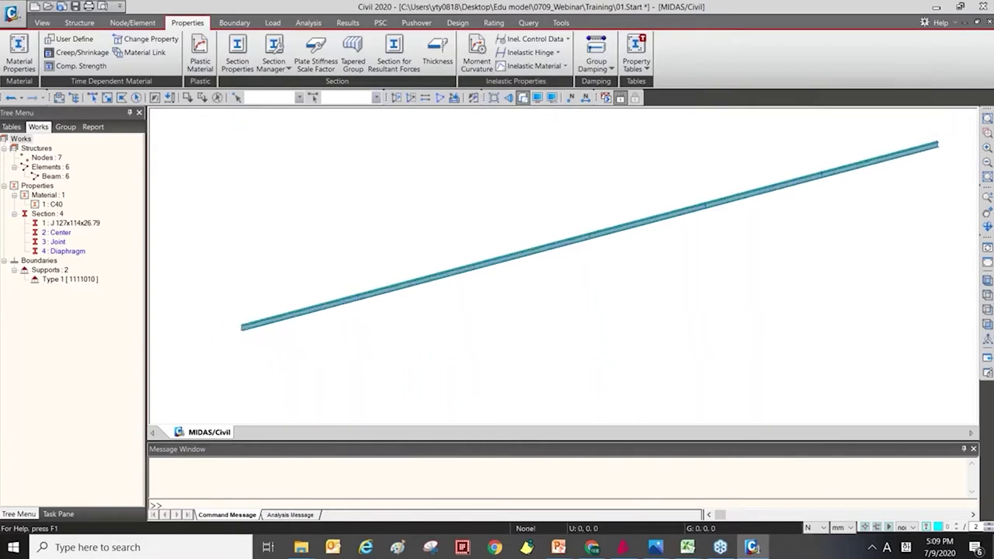
middle_click_drag(230, 306, 332, 346)
middle_click_drag(513, 306, 434, 293)
left_click(107, 97)
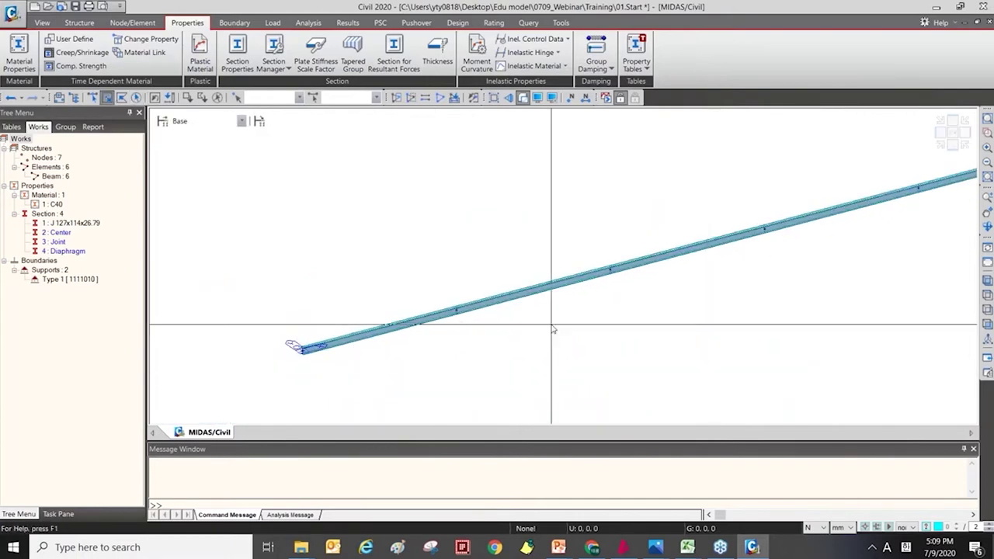
left_click_drag(542, 325, 505, 239)
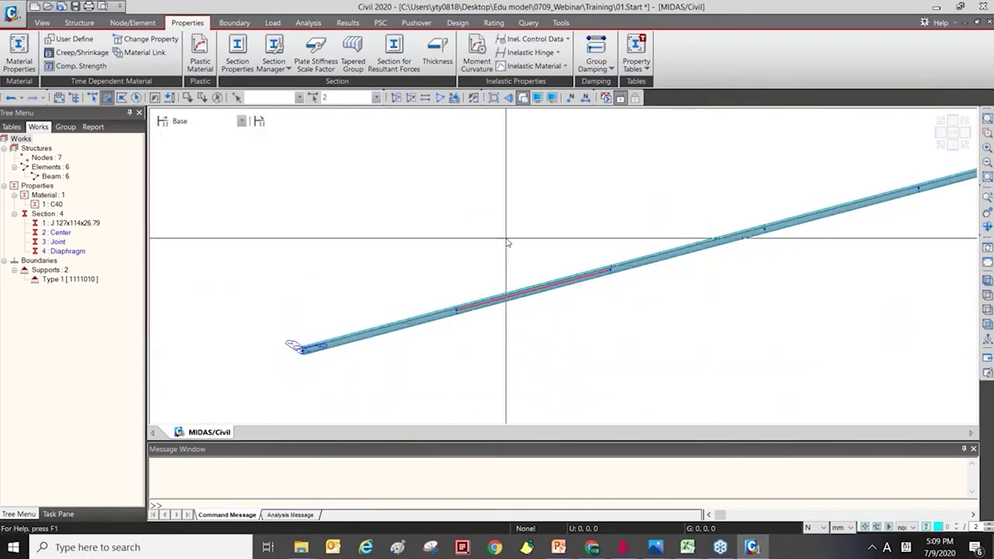
left_click(70, 251)
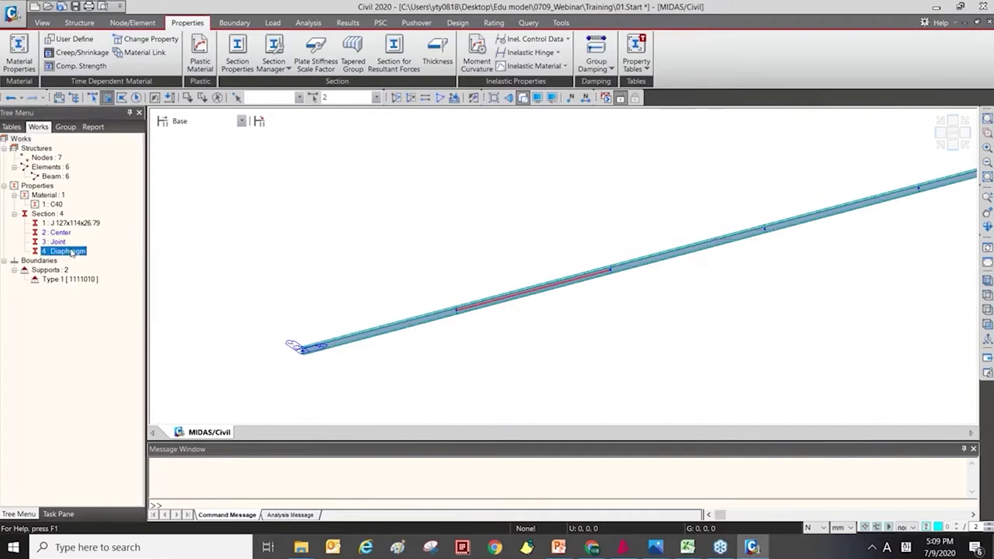
left_click(61, 233)
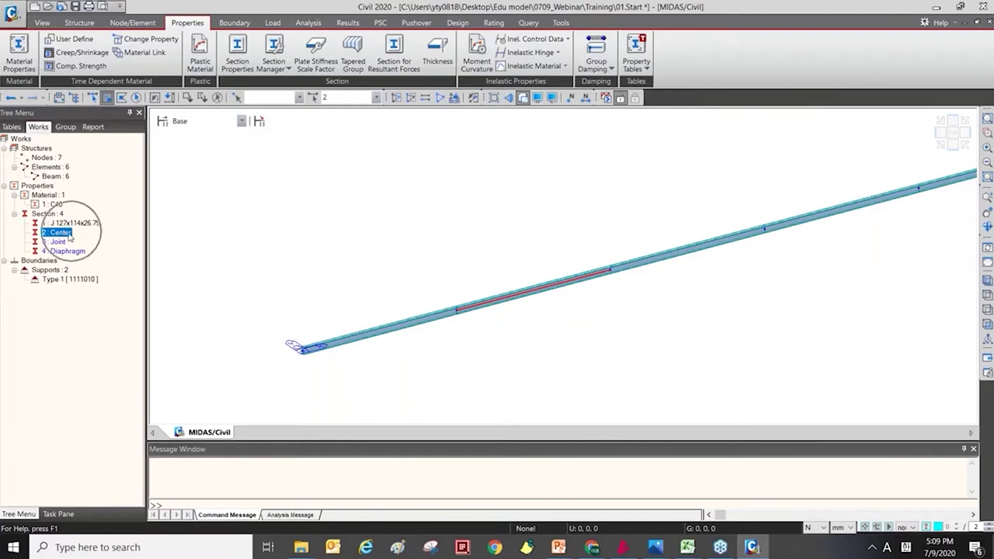
left_click_drag(63, 235, 452, 247)
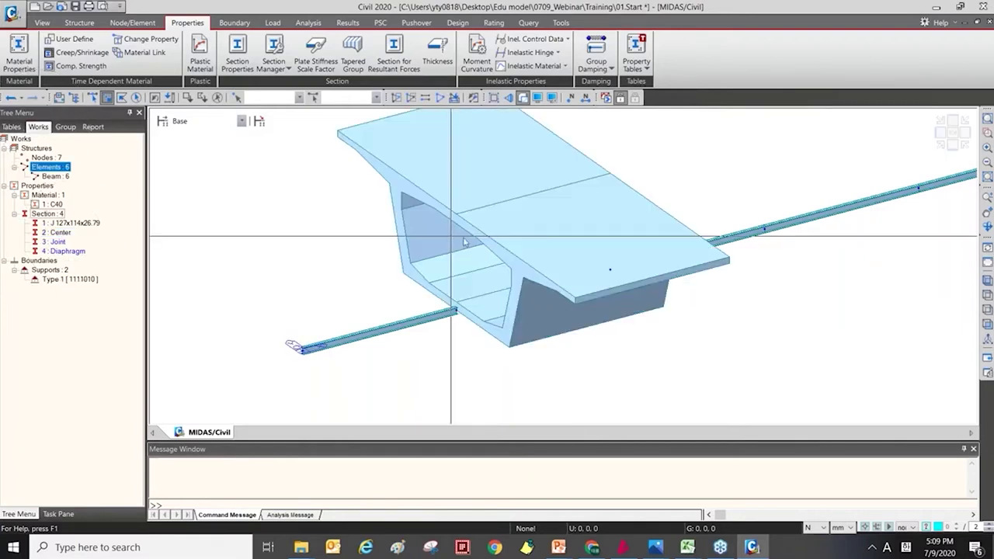
scroll(435, 295, "up", 3)
scroll(433, 298, "down", 3)
middle_click_drag(433, 297, 497, 301, "ctrl")
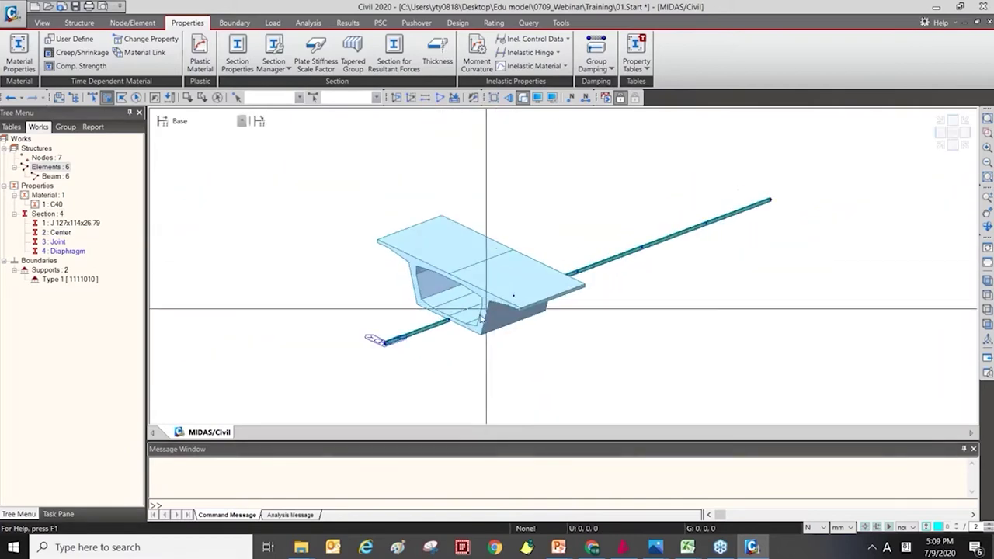
middle_click_drag(336, 250, 297, 228)
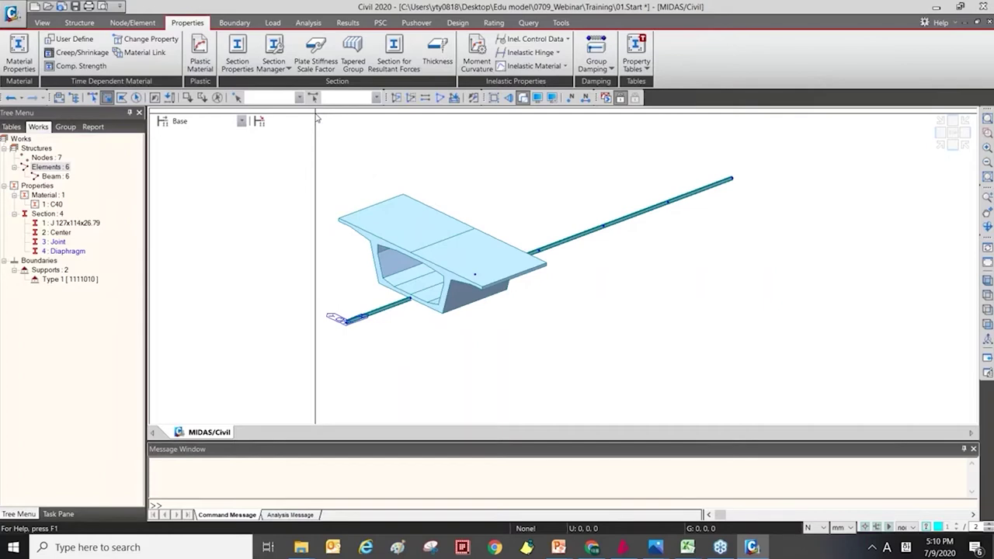
Start adding another section with ID 5 and review the DB/User, Value and SRC section data
left_click(238, 58)
left_click_drag(142, 11, 197, 69)
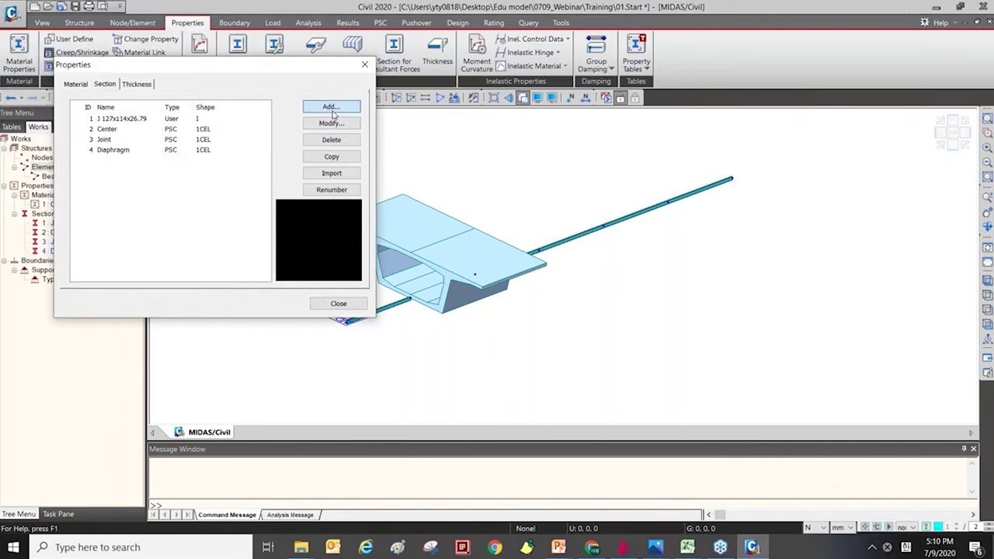
left_click(330, 107)
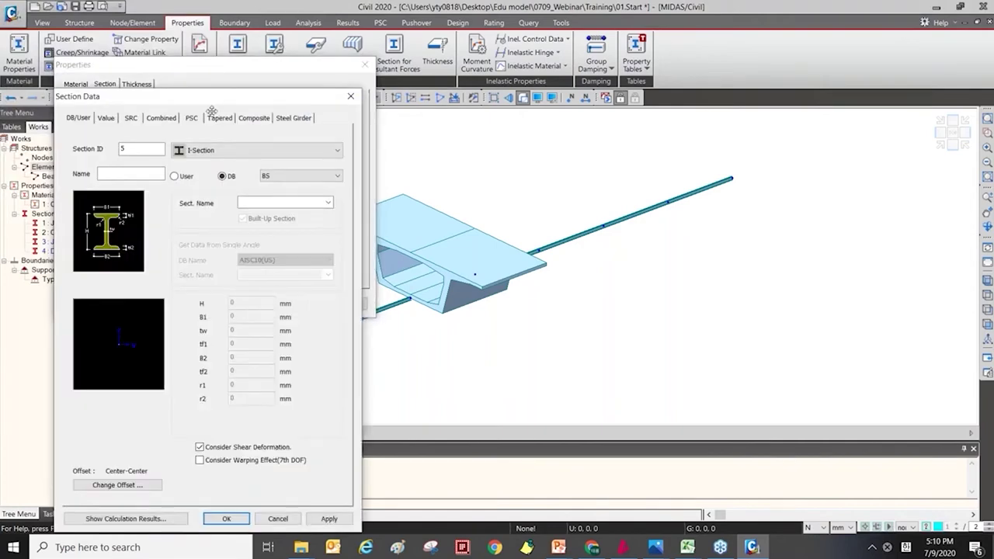
left_click_drag(218, 95, 513, 78)
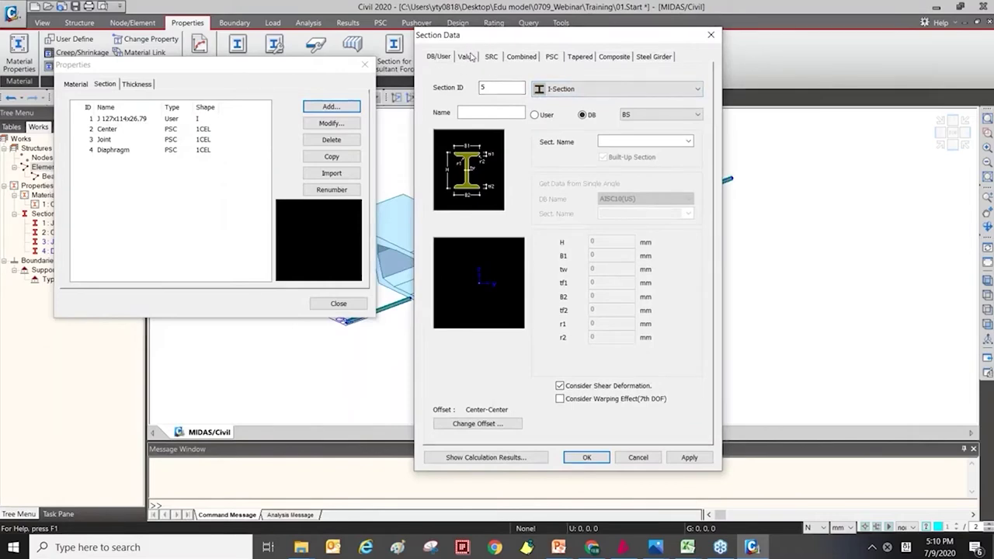
left_click_drag(464, 37, 432, 34)
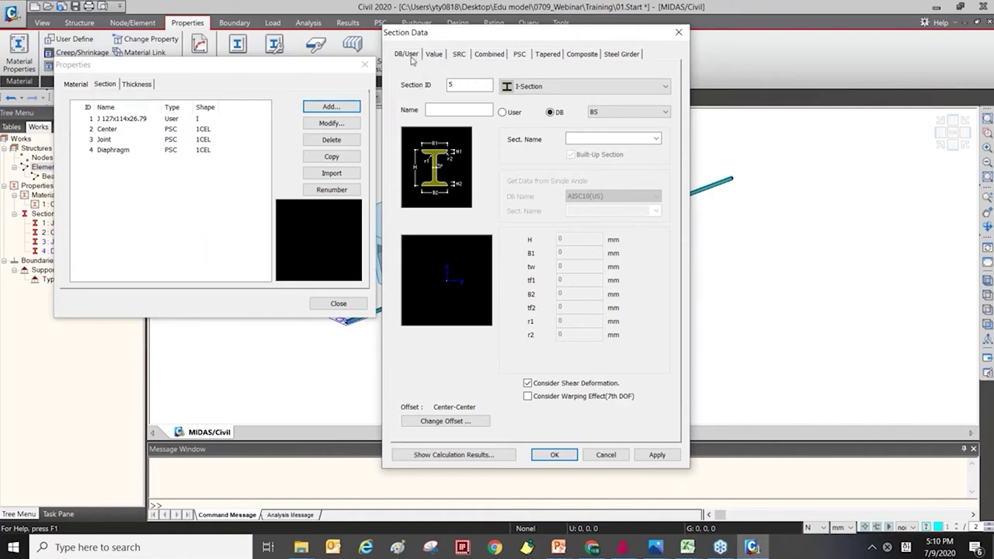
left_click(437, 56)
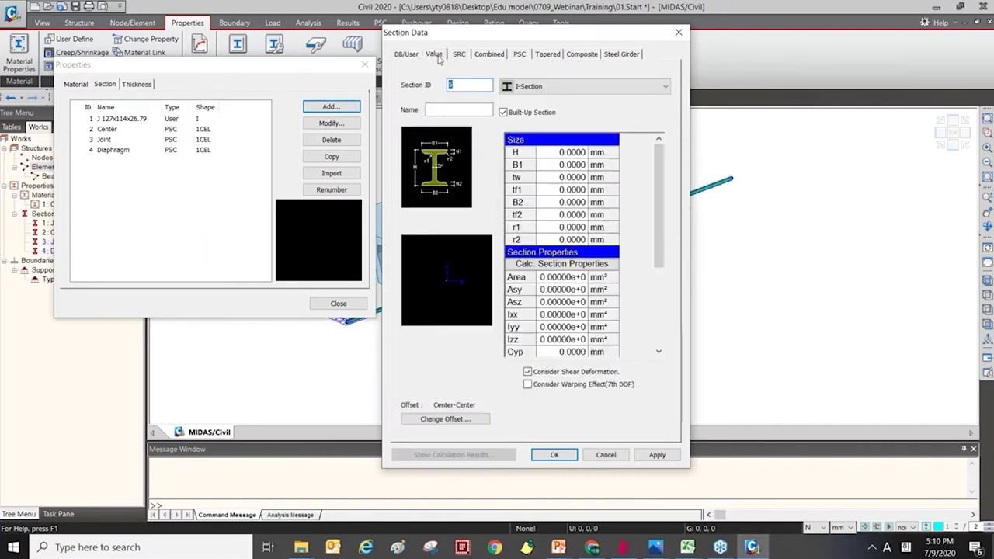
left_click(459, 58)
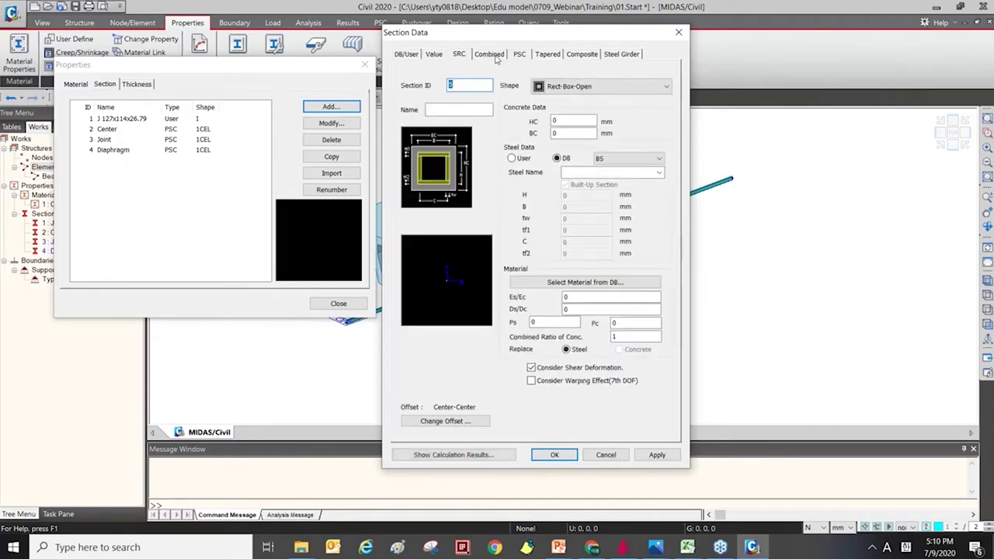
Review the Combined section data with the 2C with Web Plate1 shape
left_click(495, 56)
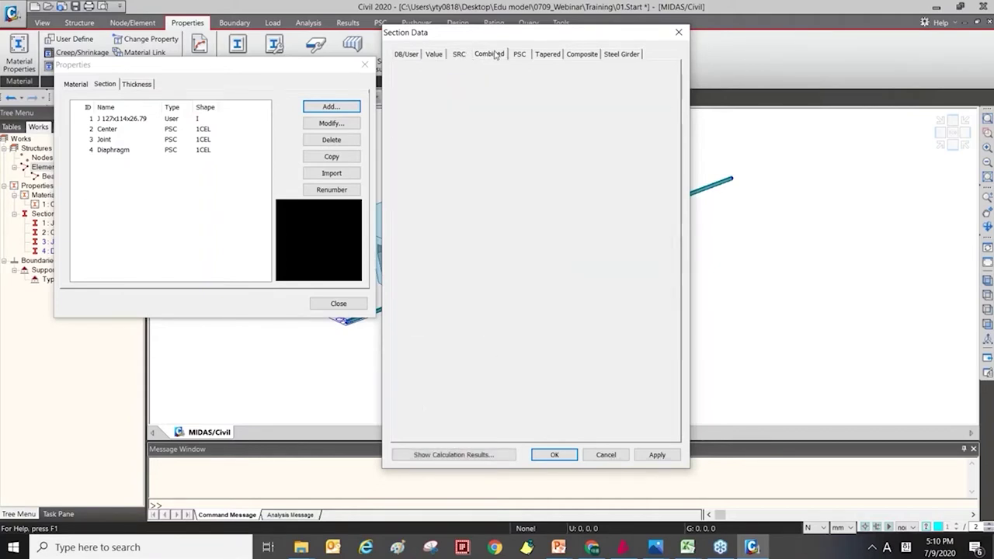
left_click(530, 86)
left_click(581, 203)
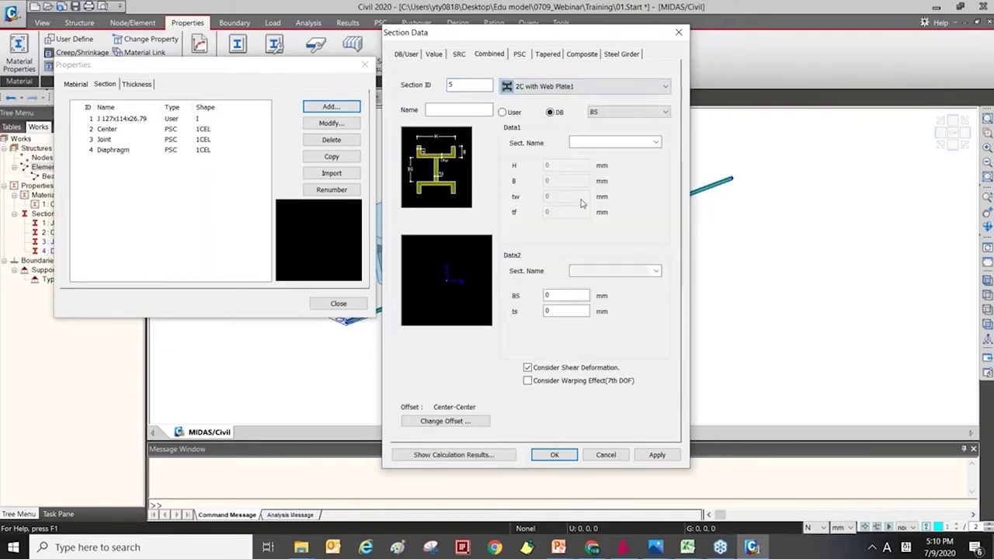
Review the PSC section data and the Tapered section data with the Solid Rectangle shape
left_click(519, 56)
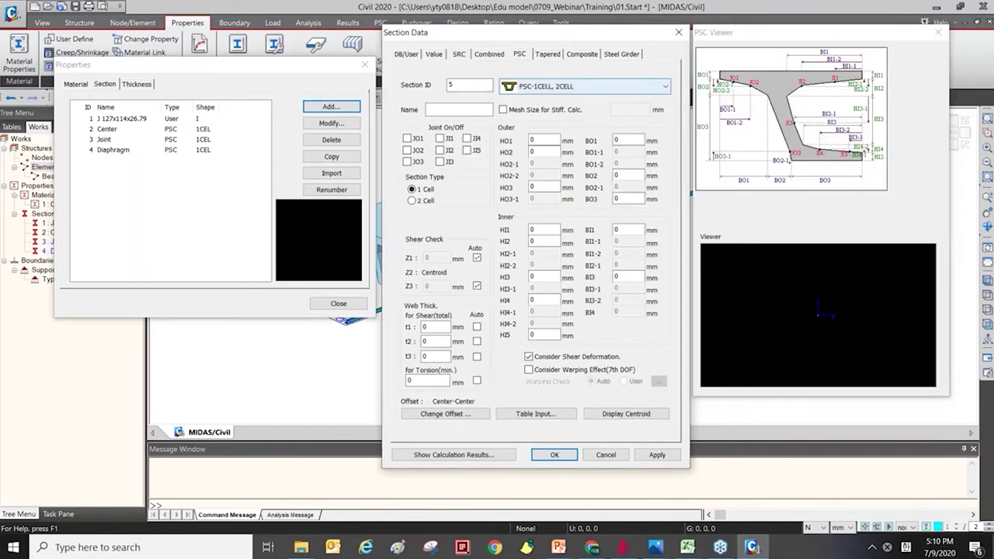
left_click(552, 58)
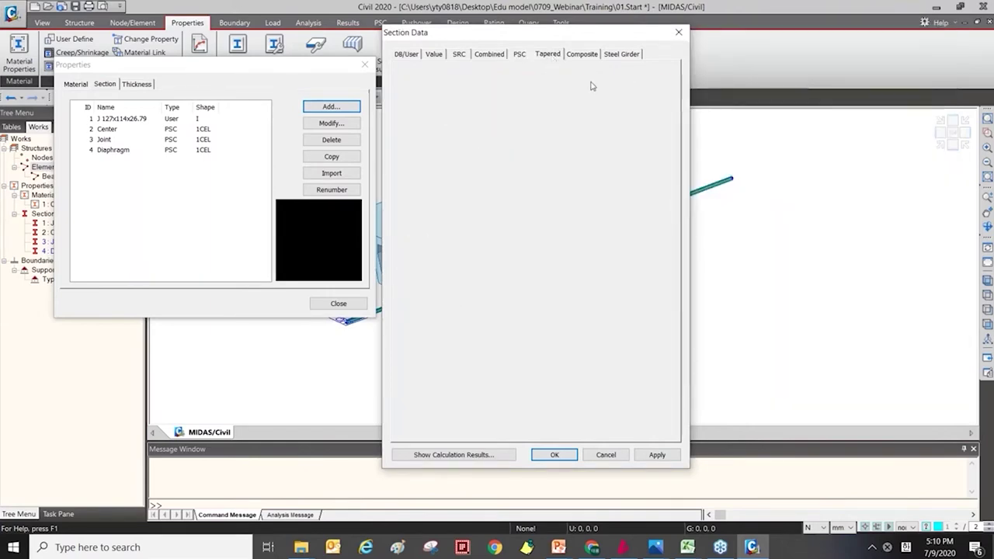
left_click(583, 86)
left_click(567, 163)
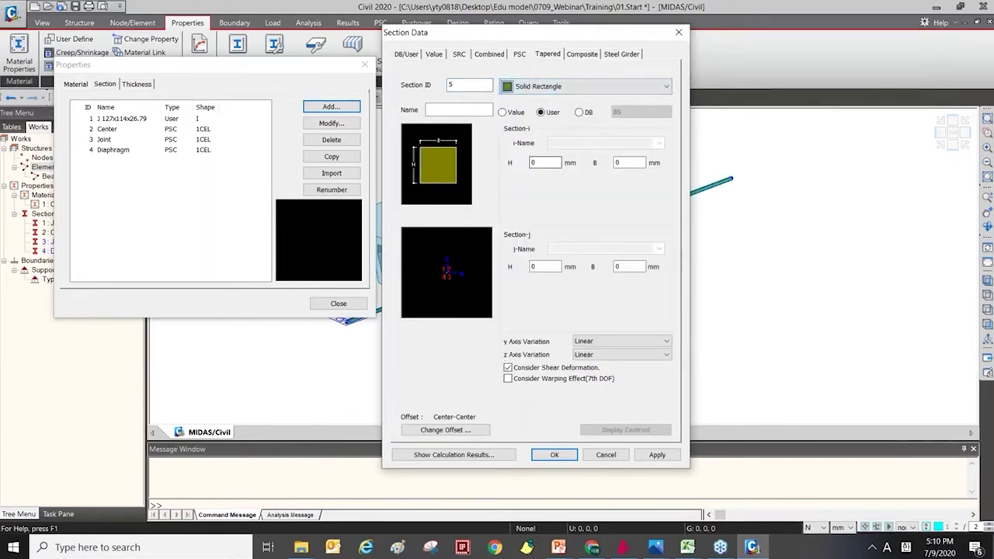
Review the Composite section data with the section type set to Composite-T
left_click(582, 54)
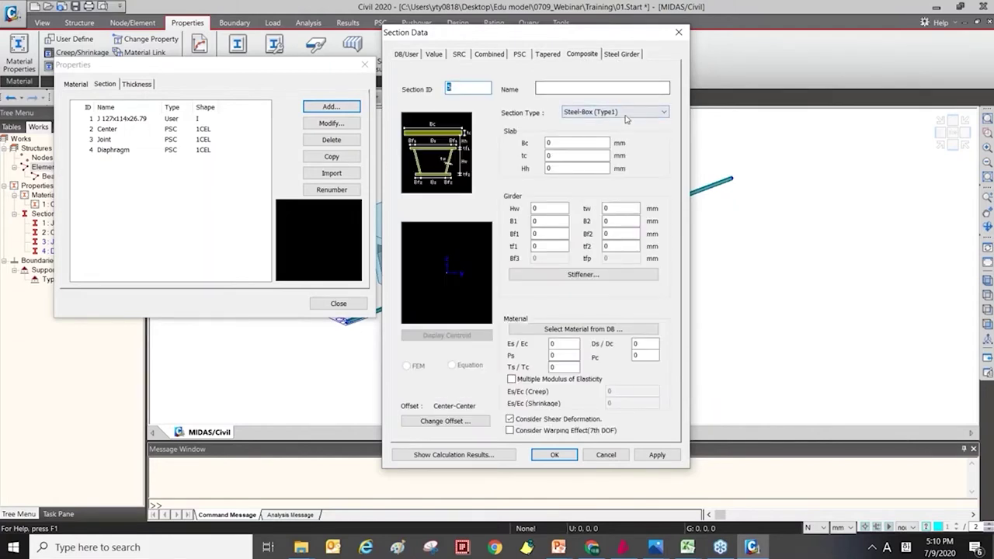
left_click(626, 112)
left_click(590, 185)
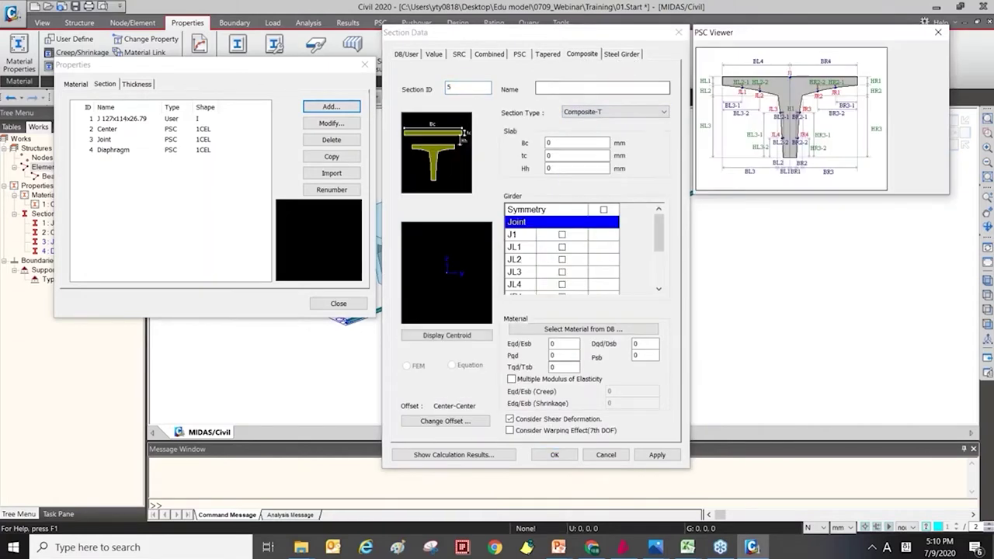
Review the Steel Girder section data with the section type set to Steel Girder I
left_click(621, 54)
left_click(609, 117)
left_click(598, 135)
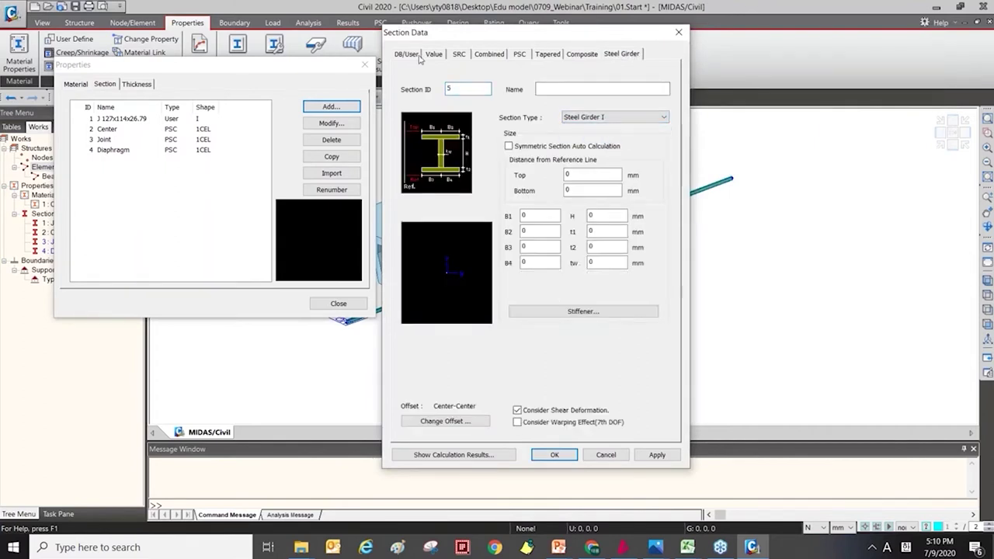
Review the shear deformation and warping effect options in the DB/User section data for the I-Section
left_click_drag(461, 38, 461, 21)
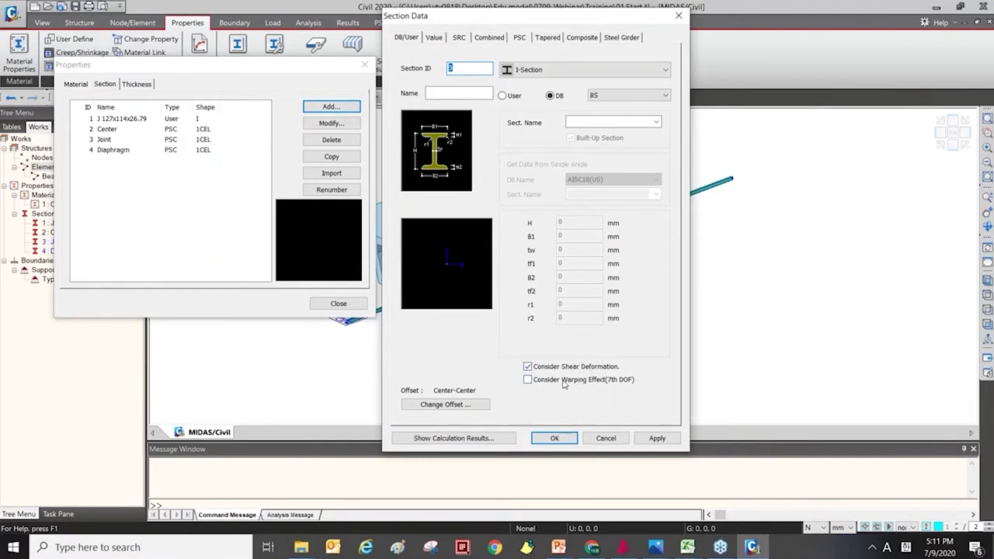
left_click(437, 395)
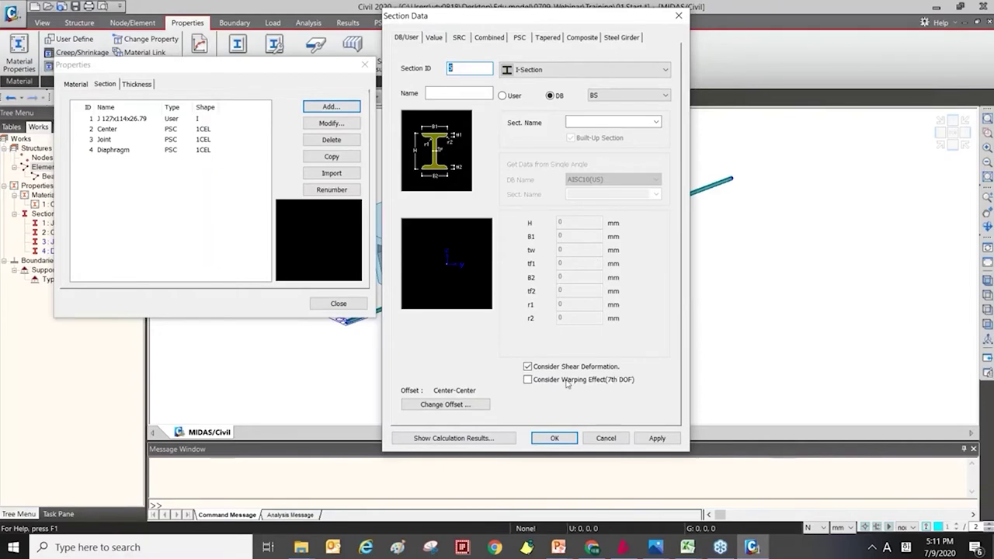
left_click_drag(418, 21, 405, 21)
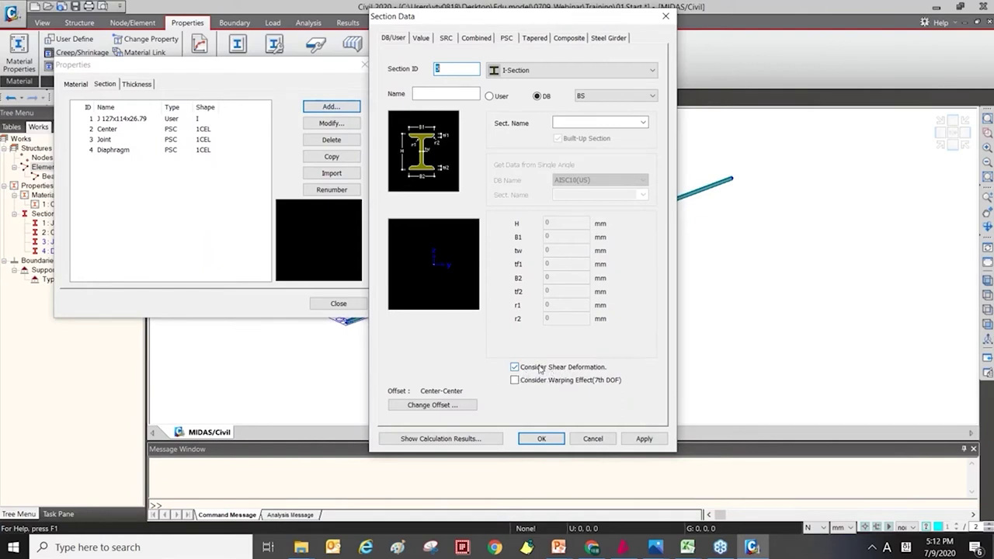
left_click_drag(520, 23, 531, 26)
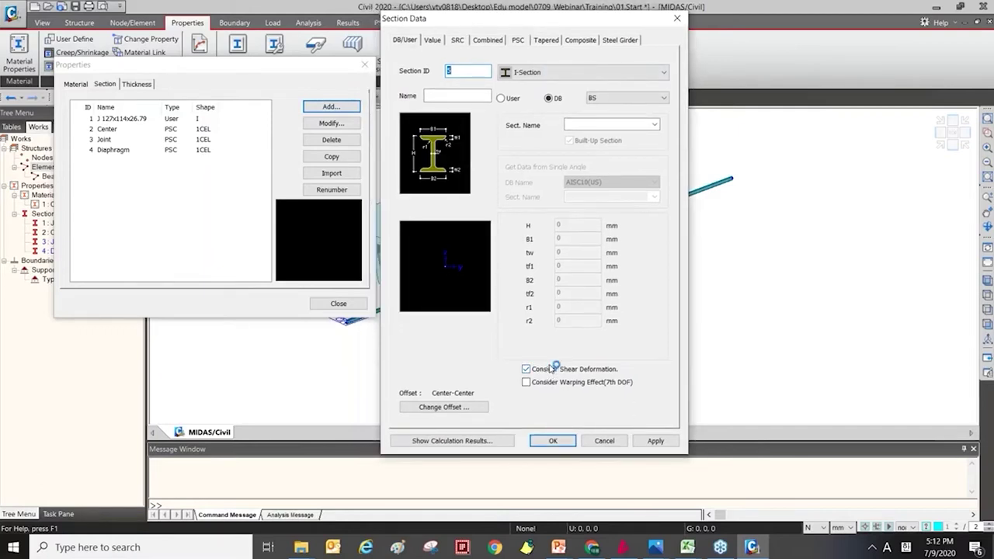
left_click(528, 370)
left_click(548, 373)
left_click_drag(492, 27, 483, 32)
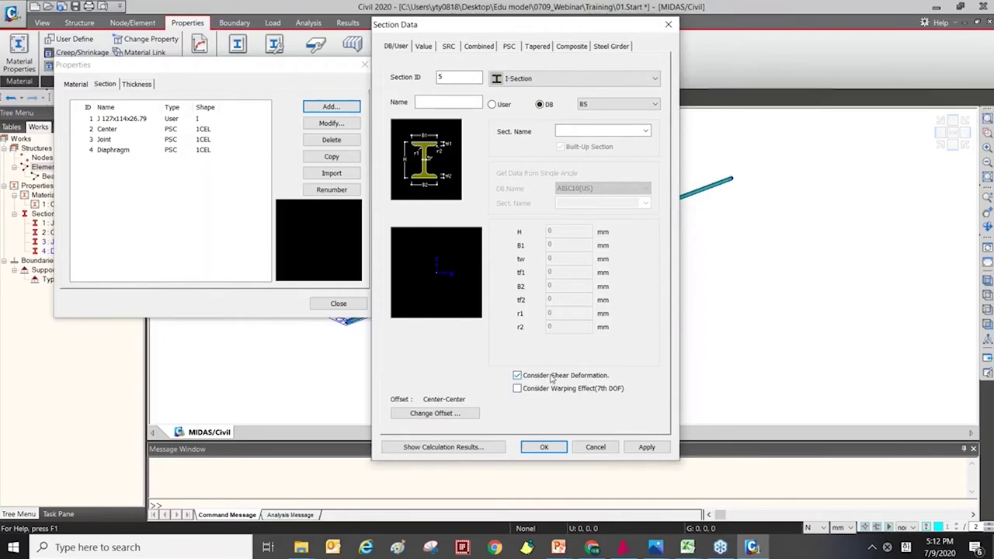
left_click_drag(436, 22, 394, 13)
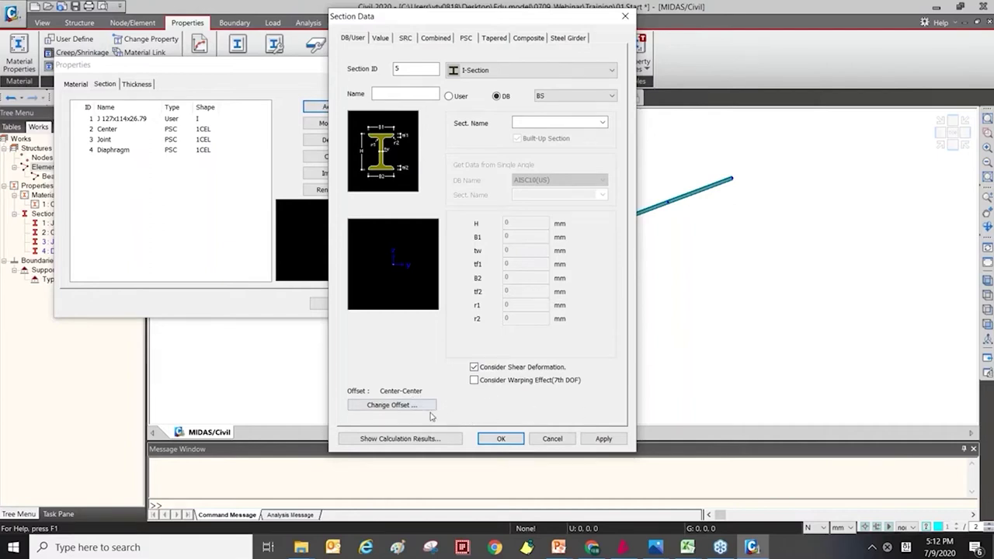
Review the offset settings of the new I-Section and cancel adding the section
left_click(394, 407)
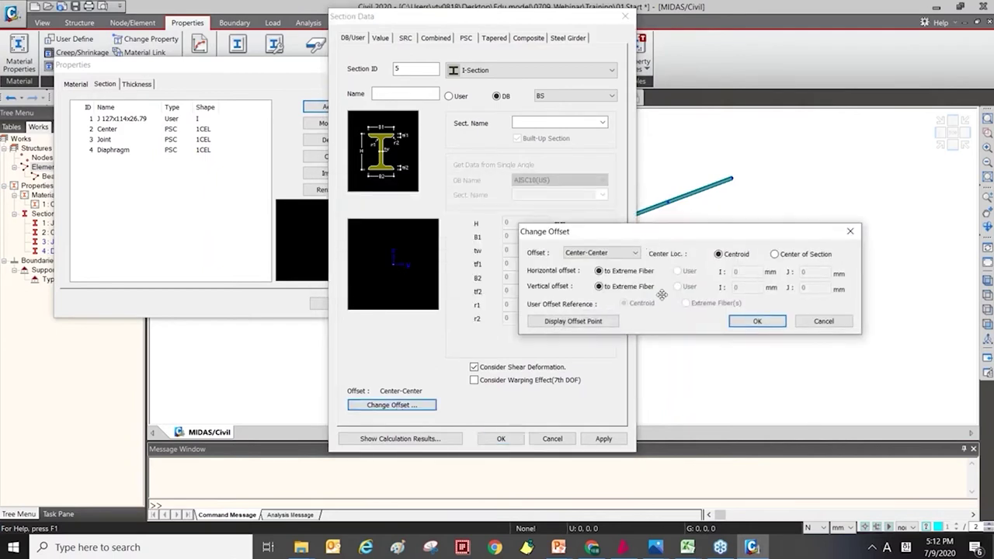
left_click(825, 322)
left_click(544, 438)
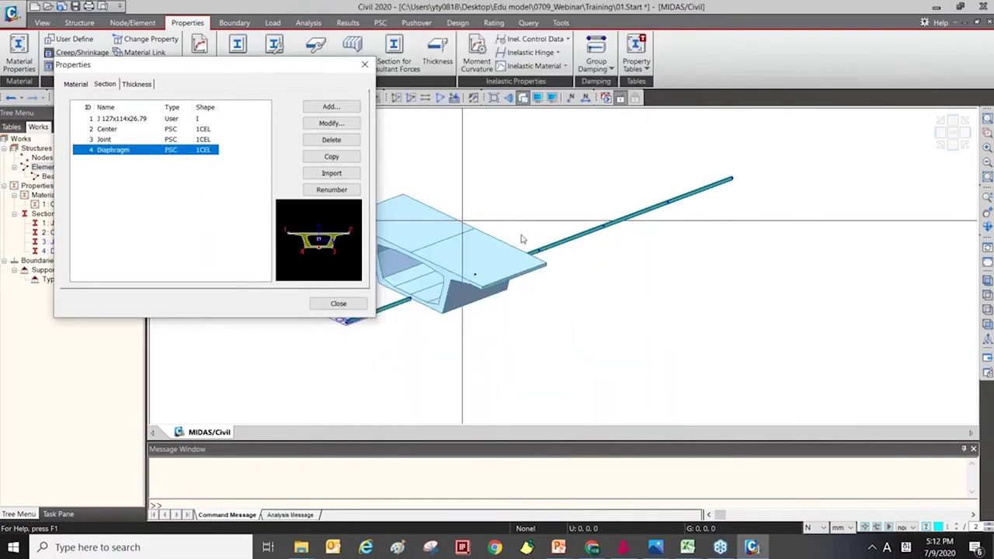
Open the Joint section's data and display its centroid in the section viewer
left_click(159, 140)
left_click(331, 122)
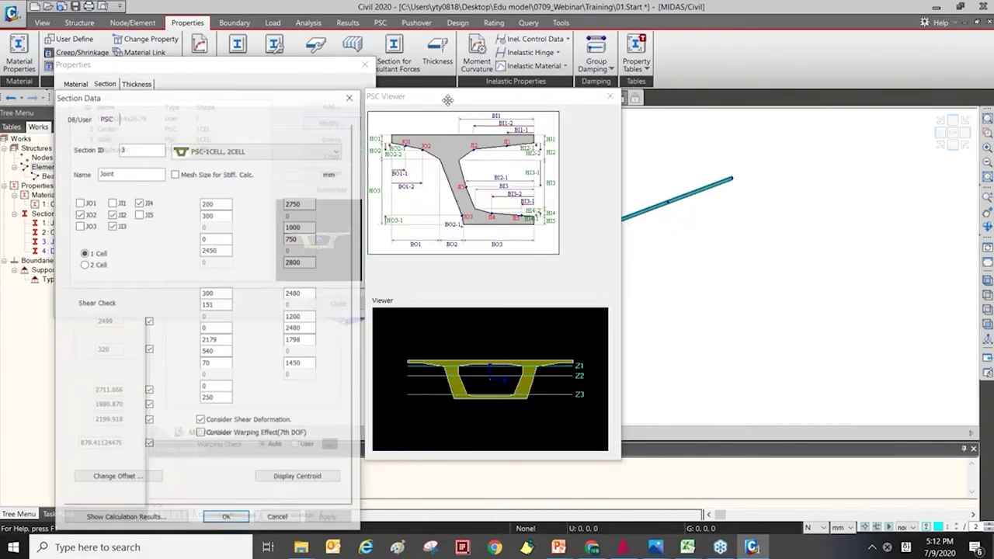
left_click(298, 477)
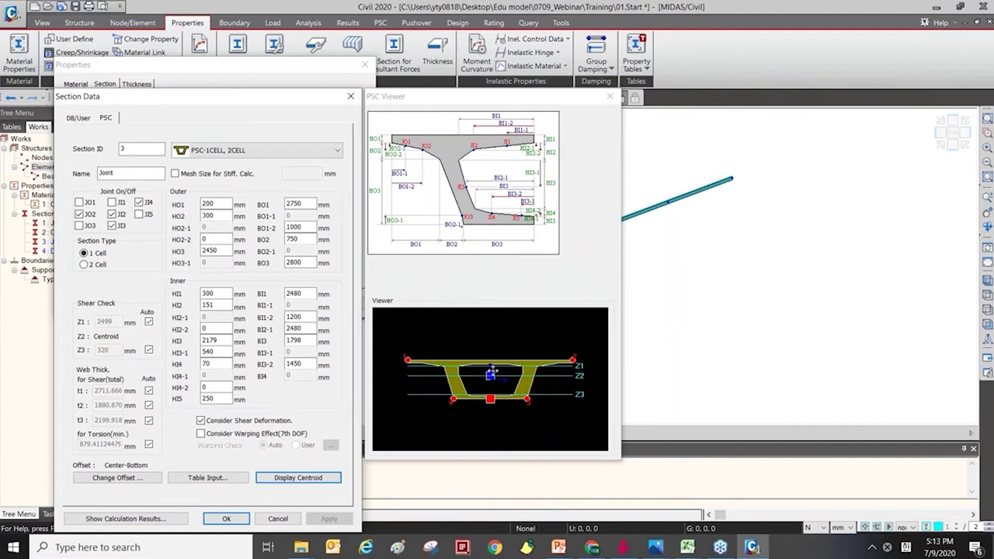
Review the Joint section's available offset positions, leaving the section data and properties without applying changes
left_click(129, 479)
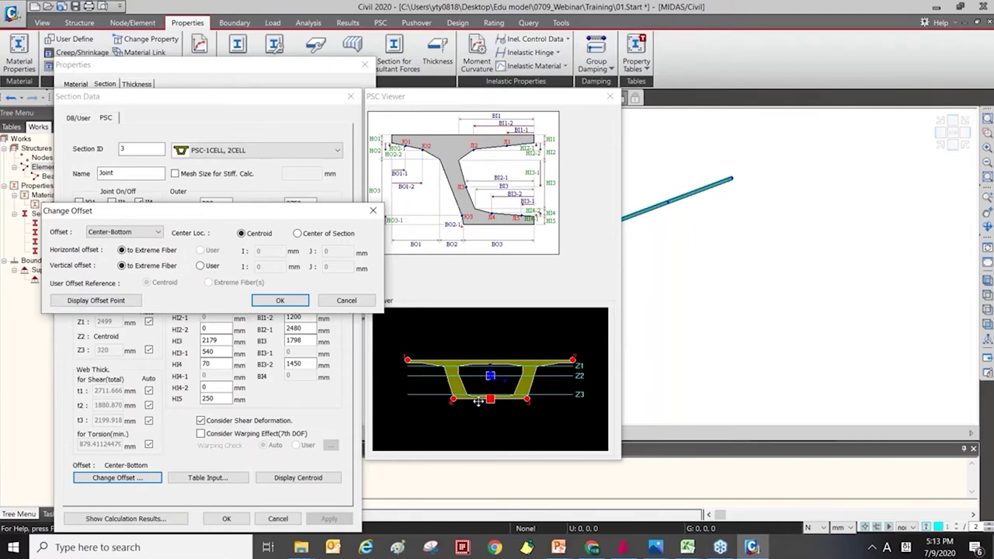
left_click(124, 232)
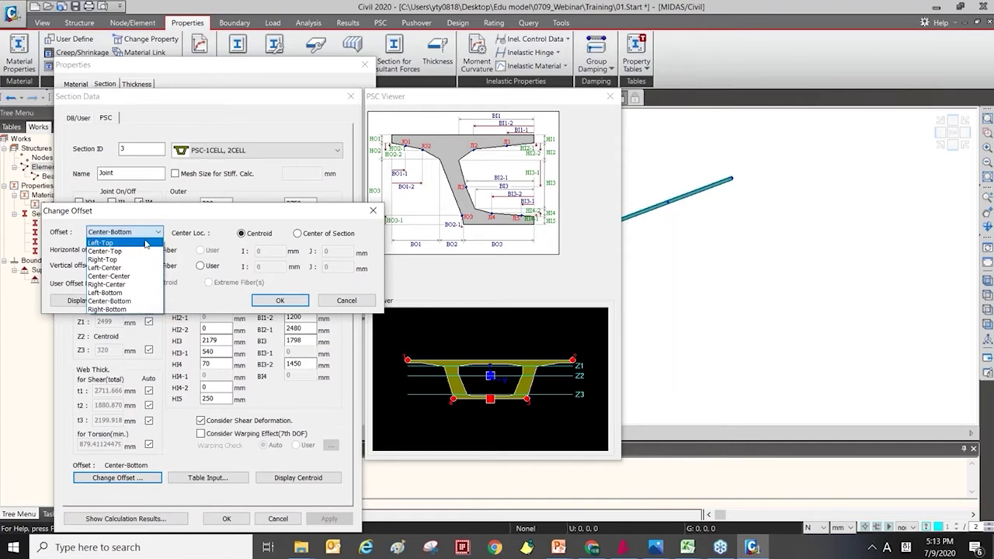
left_click(143, 233)
left_click_drag(177, 211, 202, 228)
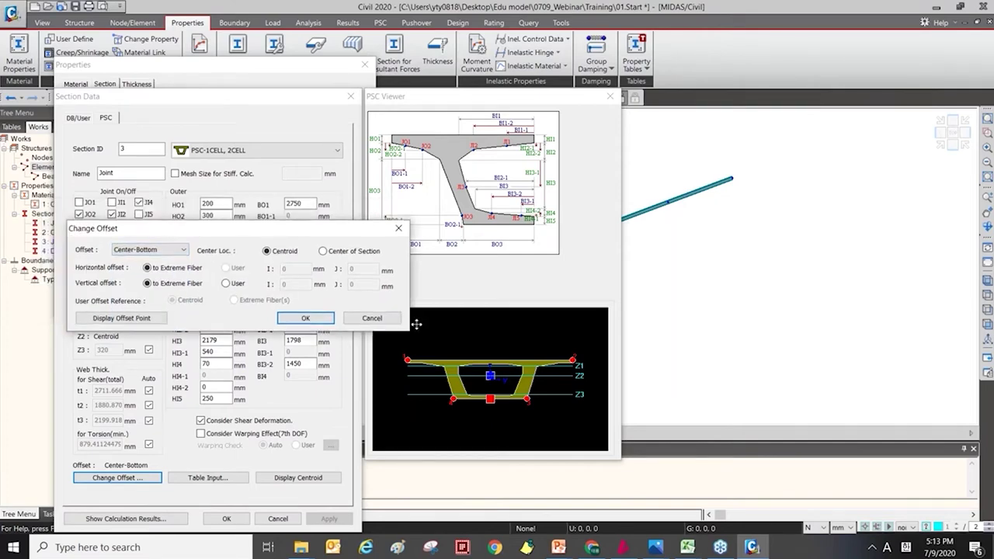
left_click(372, 318)
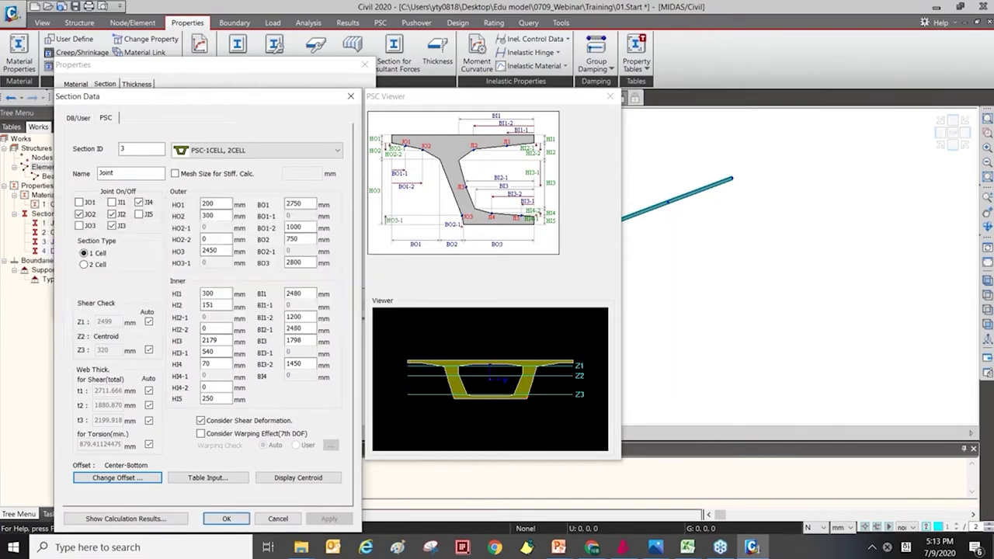
left_click(117, 478)
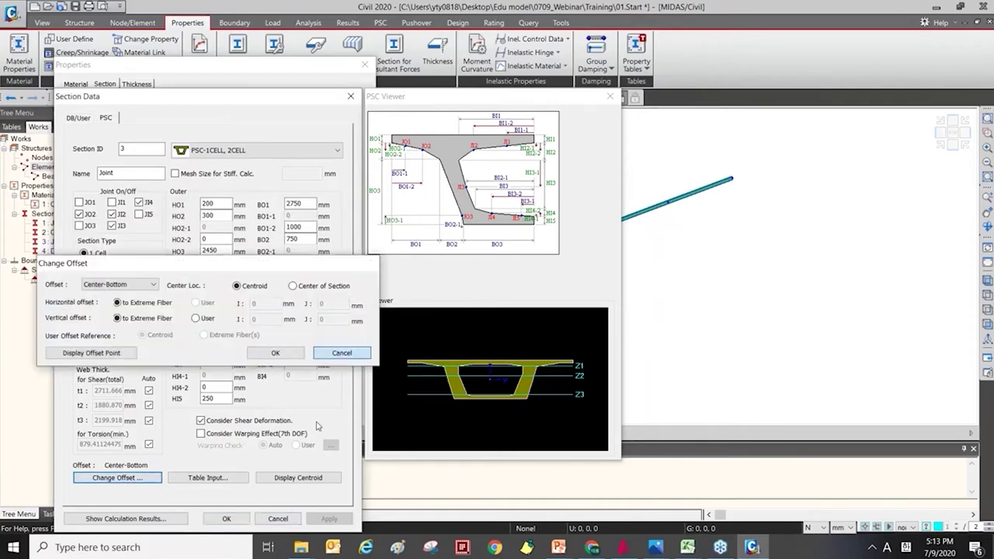
left_click(339, 353)
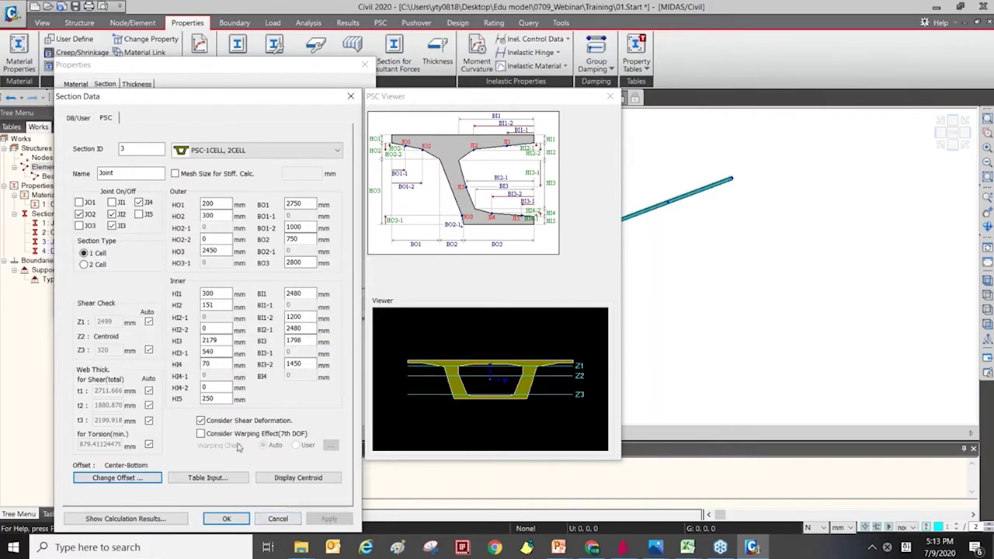
left_click_drag(332, 111, 912, 65)
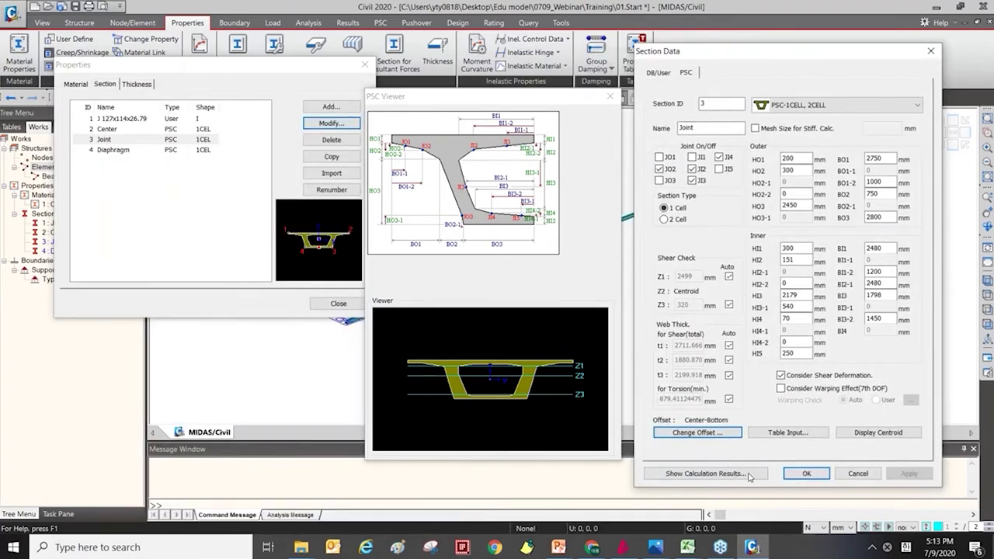
left_click(857, 473)
left_click(338, 304)
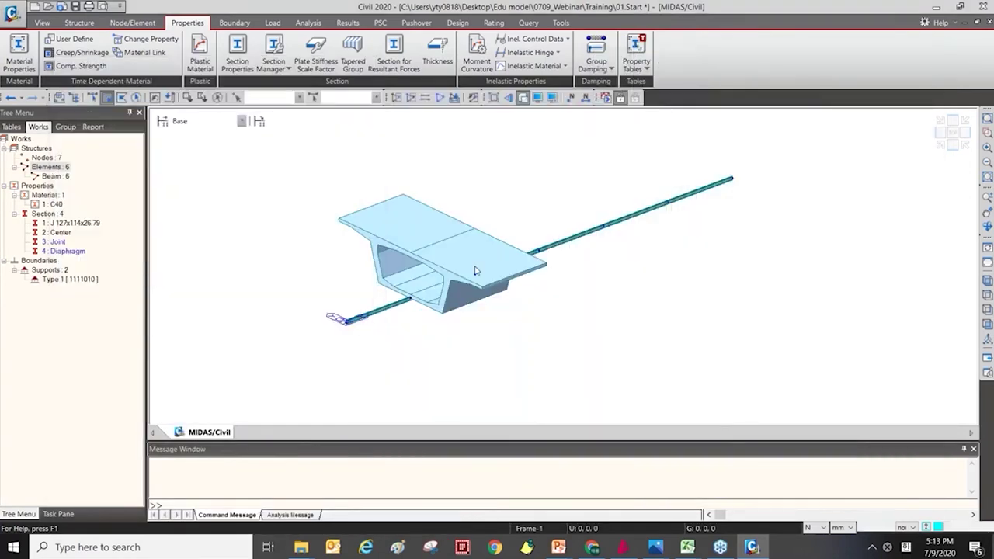
Change the Center section's offset to Center-Center
scroll(523, 248, "up", 2)
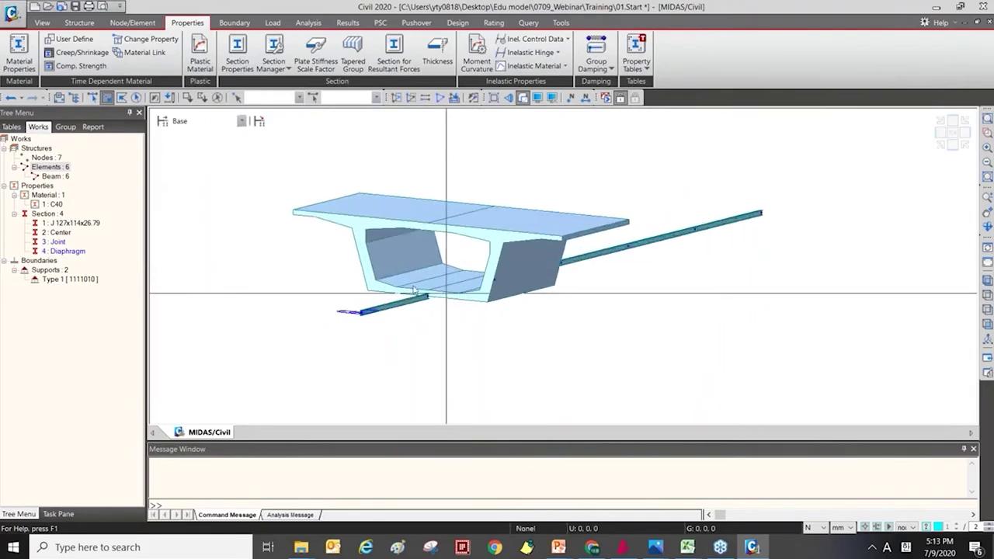
left_click(57, 232)
right_click(58, 232)
left_click(93, 378)
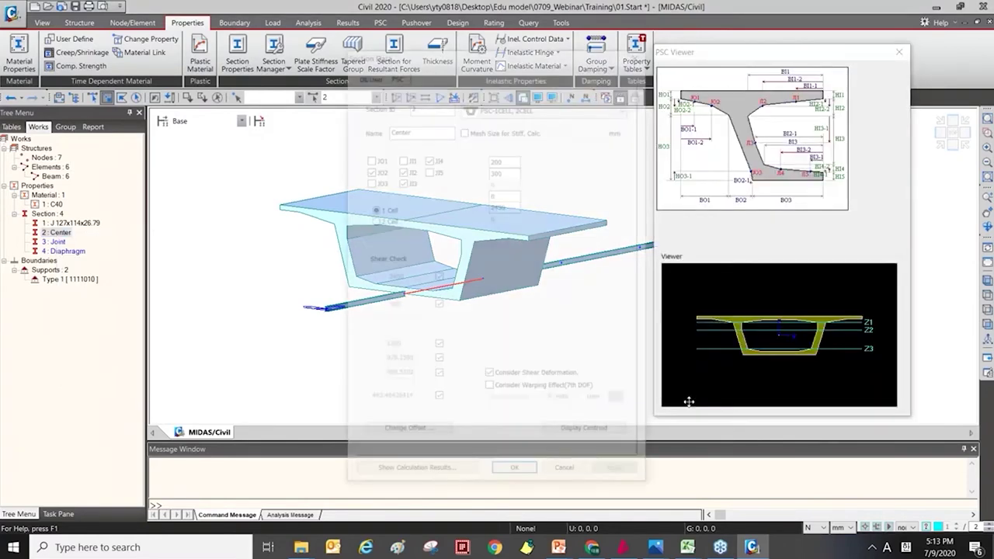
left_click(388, 435)
left_click(408, 240)
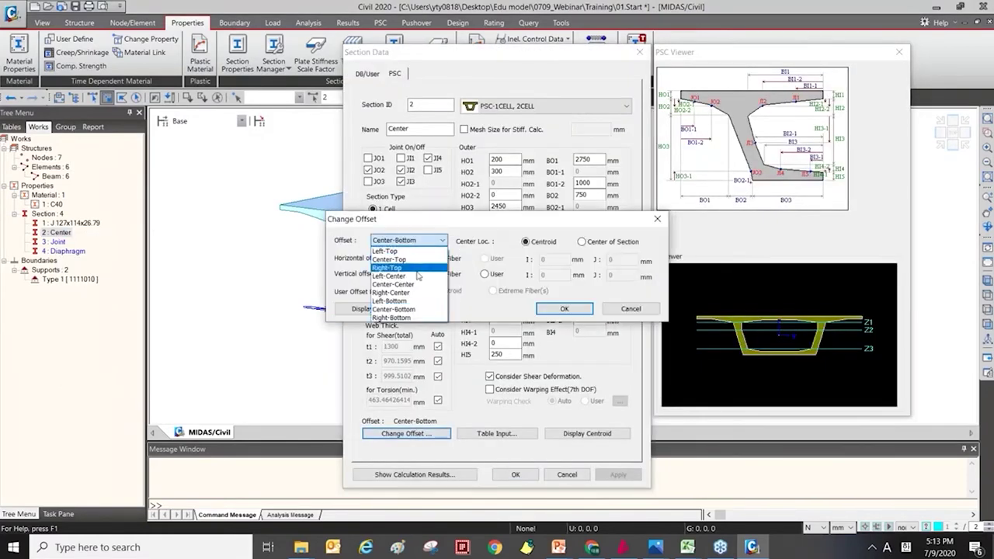
left_click(404, 280)
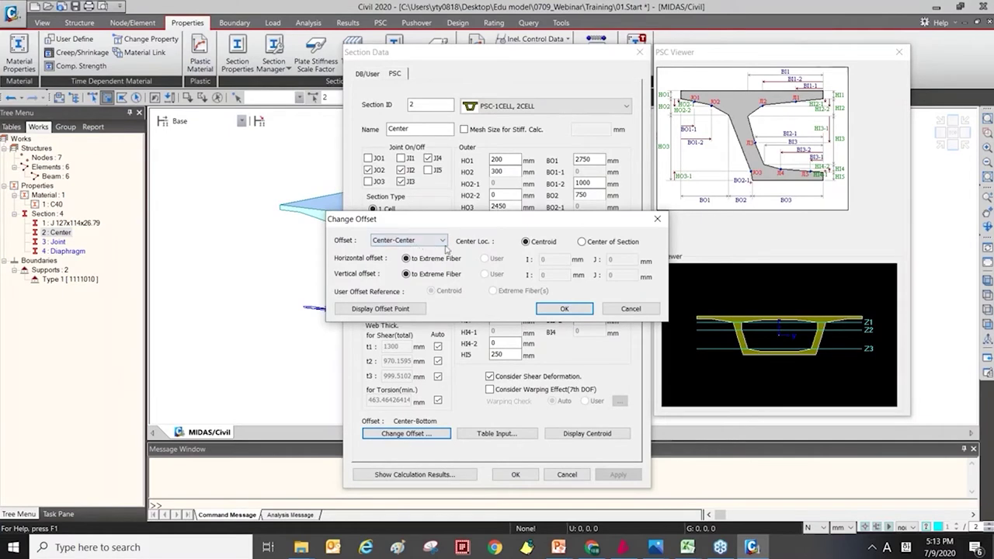
left_click(564, 308)
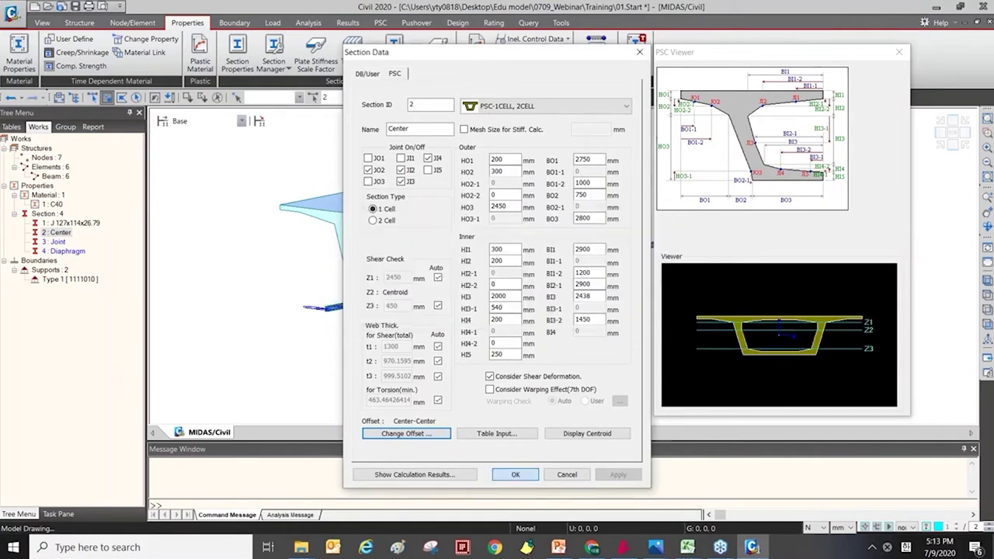
left_click(515, 474)
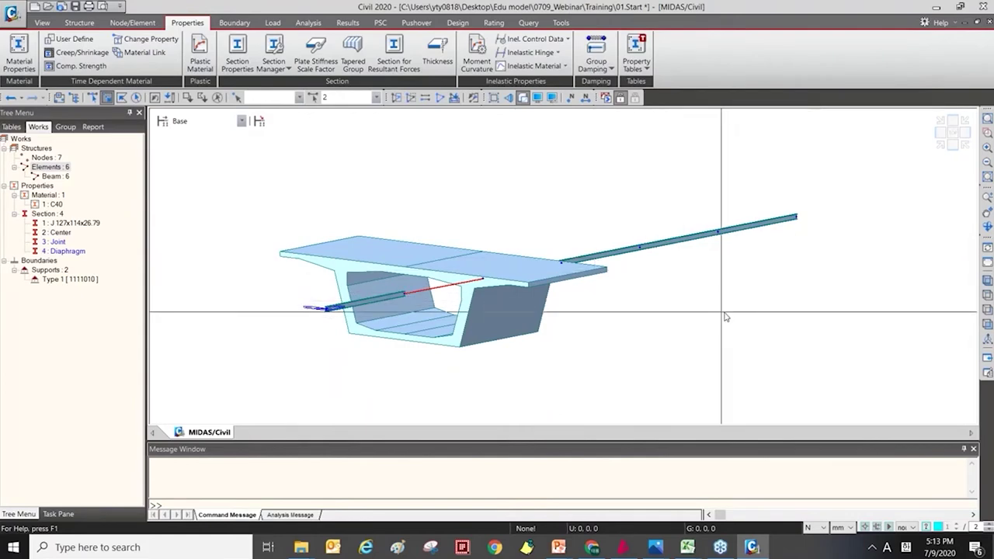
scroll(652, 318, "down", 2)
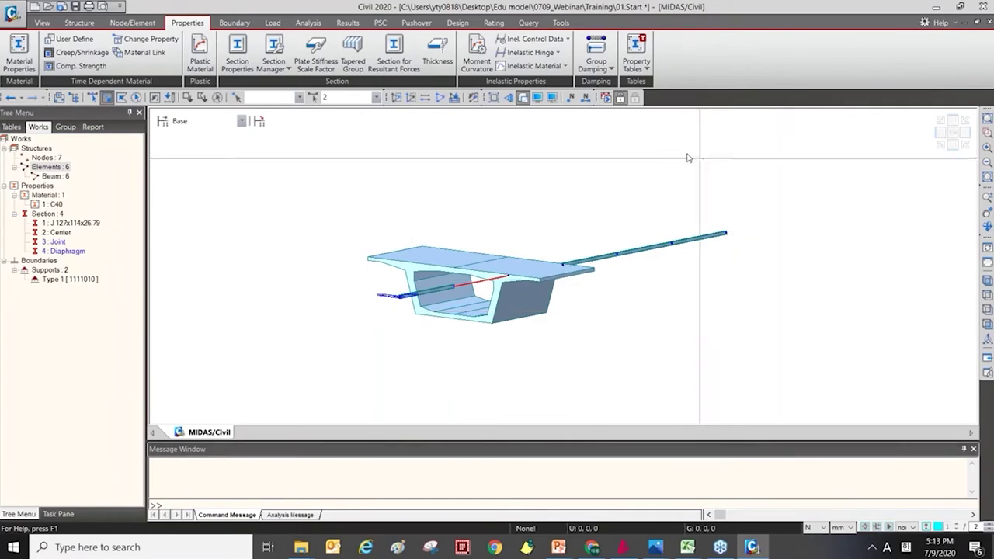
Set the model view's background color to black in the display options
left_click(548, 98)
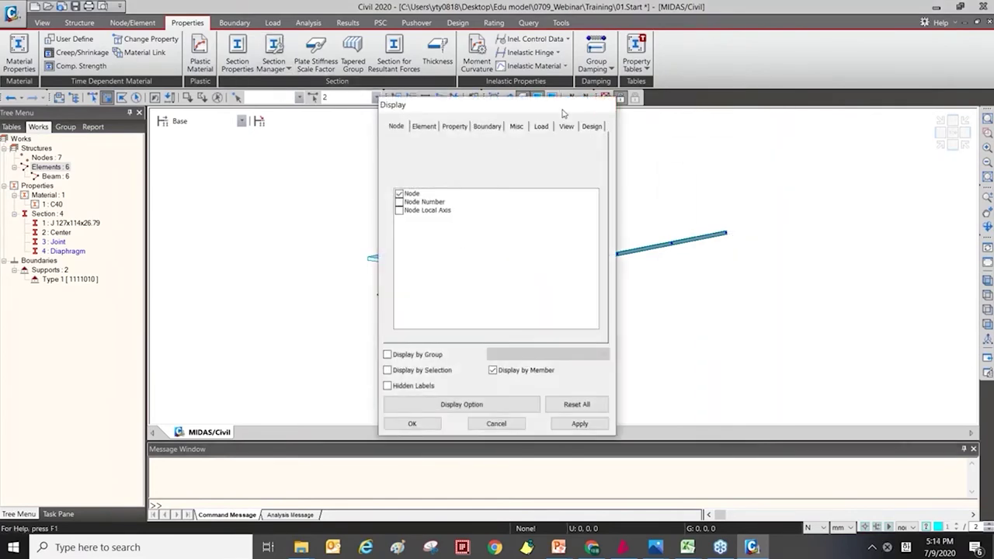
left_click(605, 104)
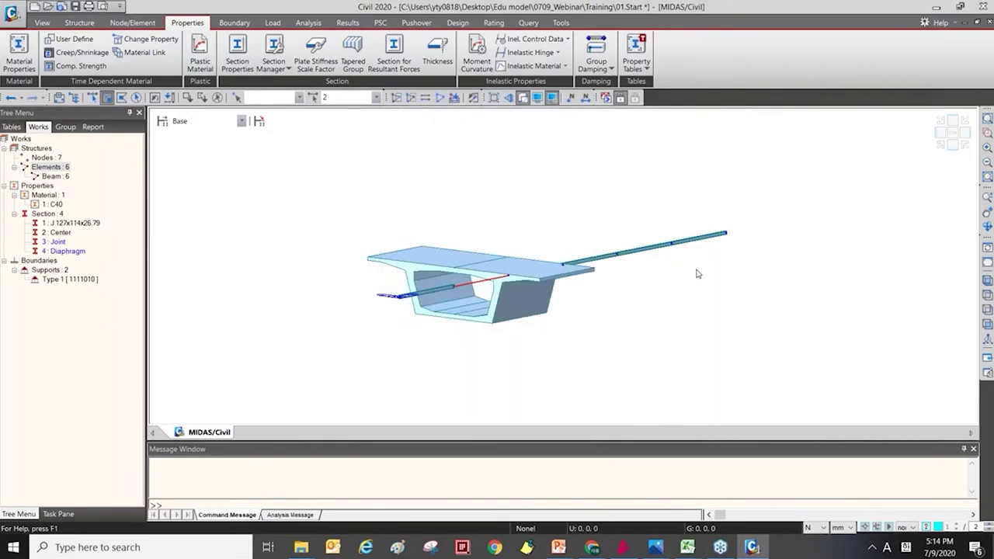
key("F11")
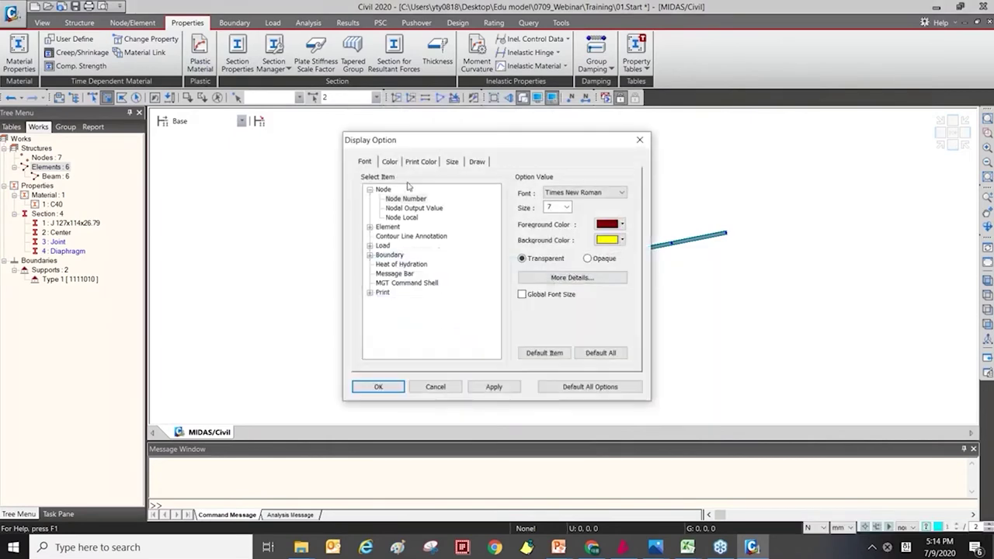
left_click(389, 161)
left_click(572, 248)
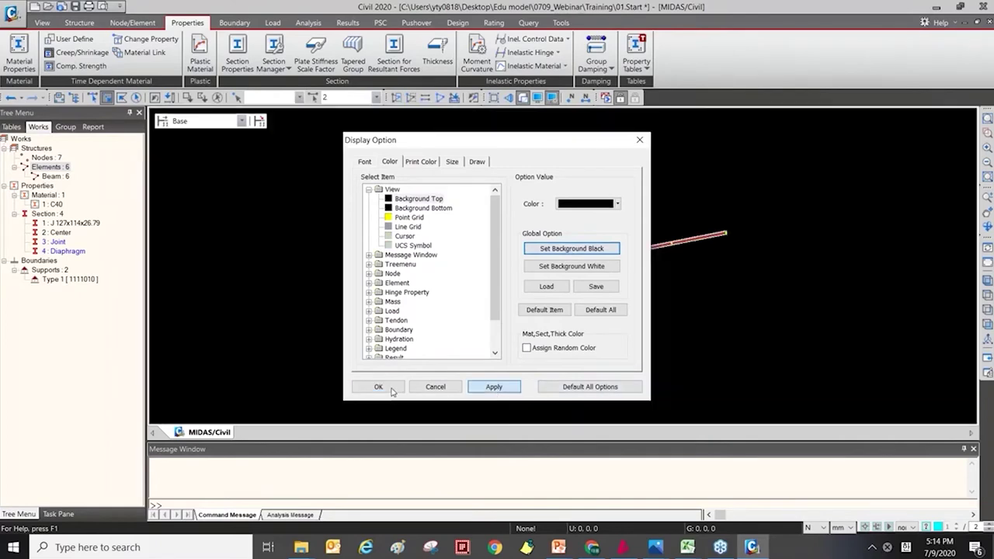
left_click(378, 386)
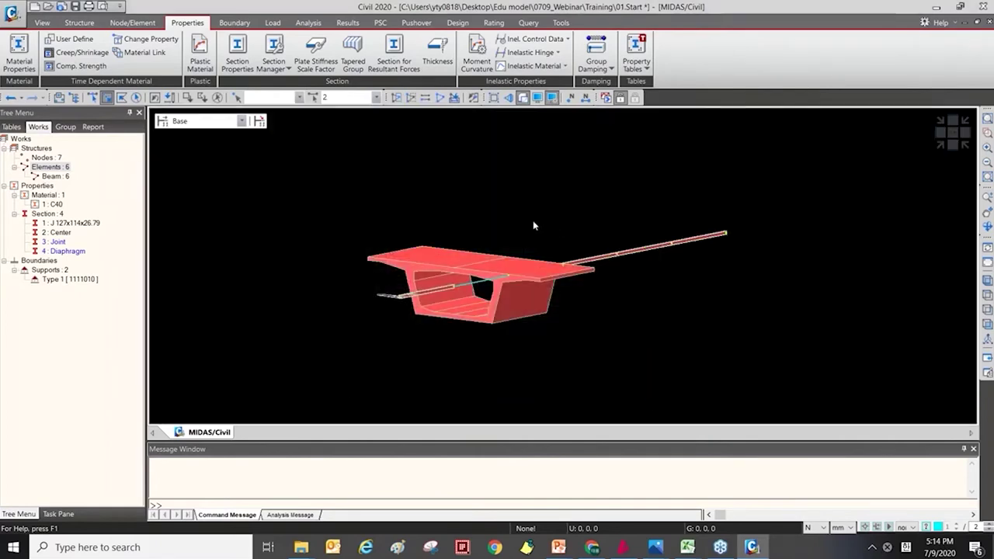
scroll(548, 222, "up", 4)
mouse_move(560, 225)
middle_mouse_down("ctrl")
mouse_move(409, 246)
mouse_move(470, 245)
mouse_move(458, 224)
mouse_move(510, 213)
mouse_move(512, 225)
middle_mouse_up("ctrl")
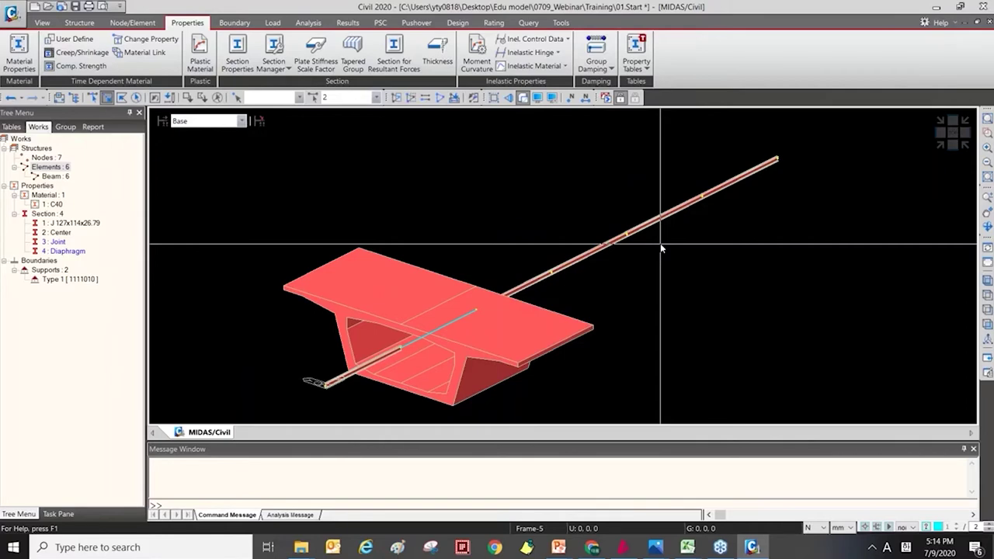
scroll(572, 271, "down", 4)
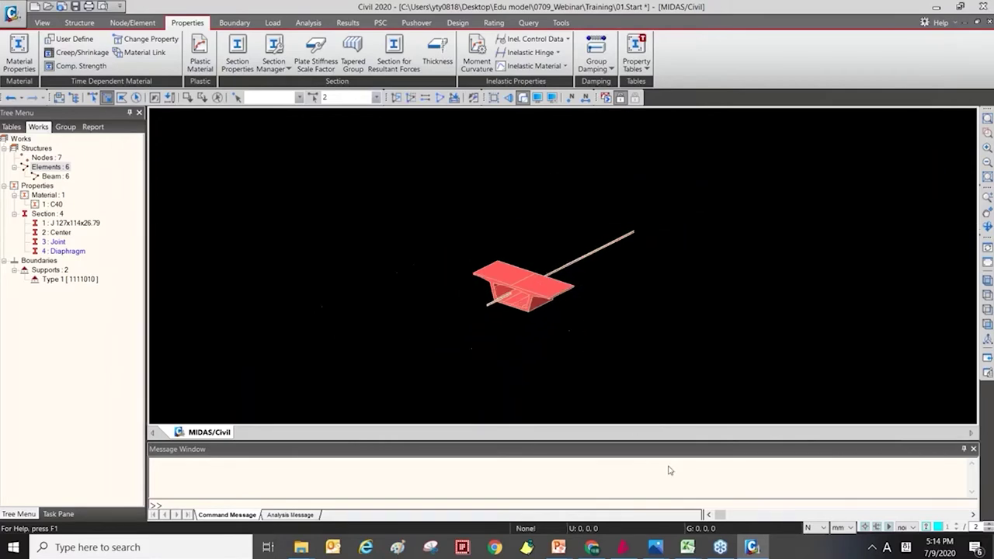
scroll(572, 272, "up", 3)
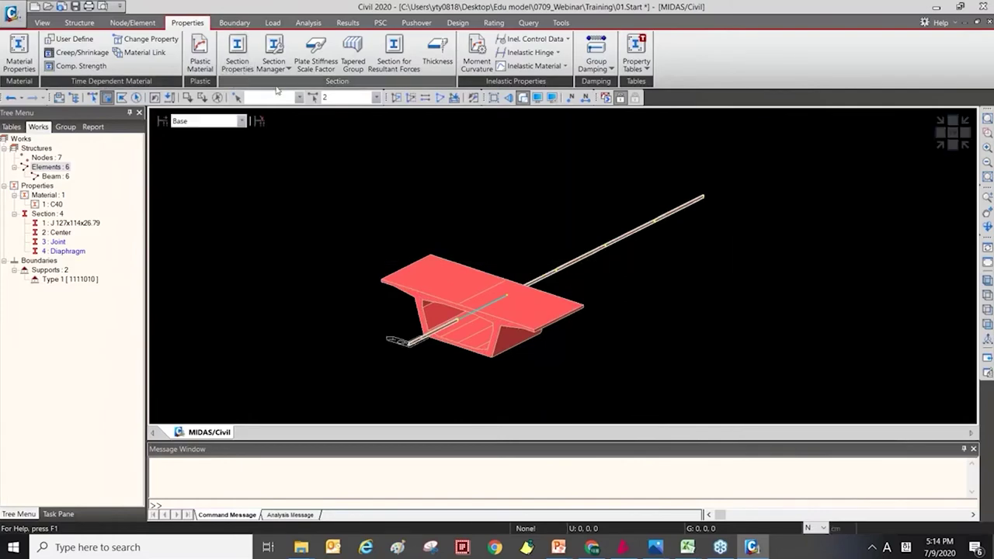
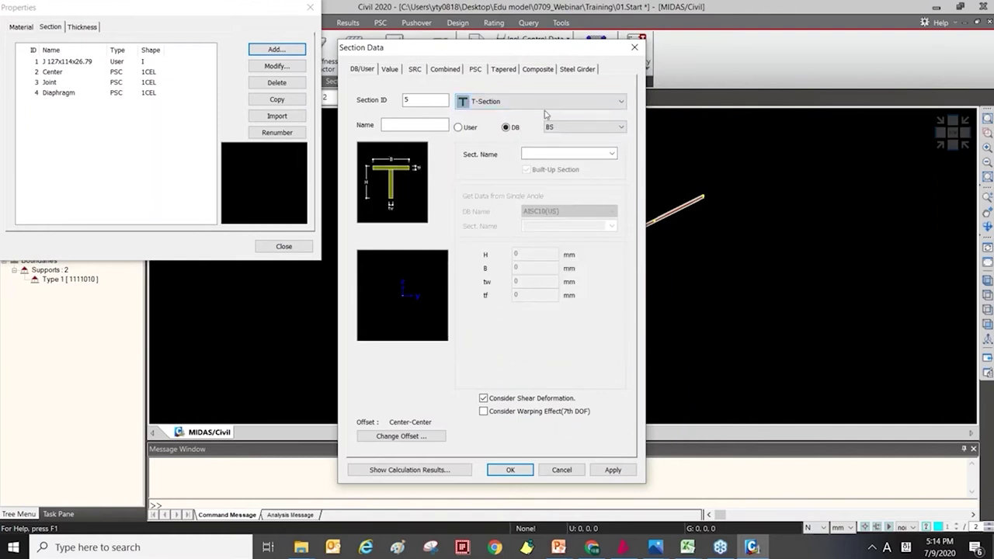
Browse the database section shapes, previewing Solid Rectangle and others, and set the new section's shape to I-Section
left_click(528, 116)
left_click(504, 96)
scroll(489, 167, "up", 1)
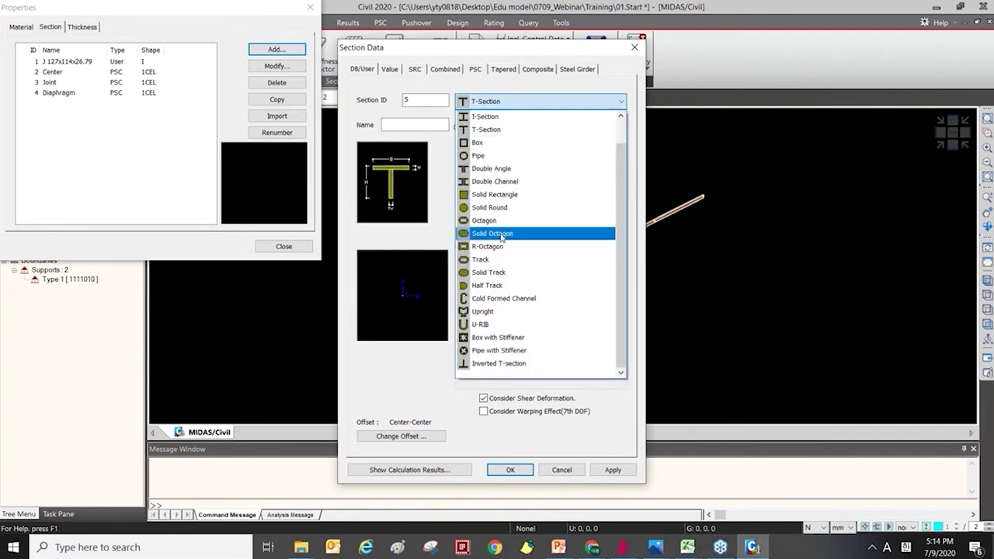
left_click(497, 194)
left_click(510, 102)
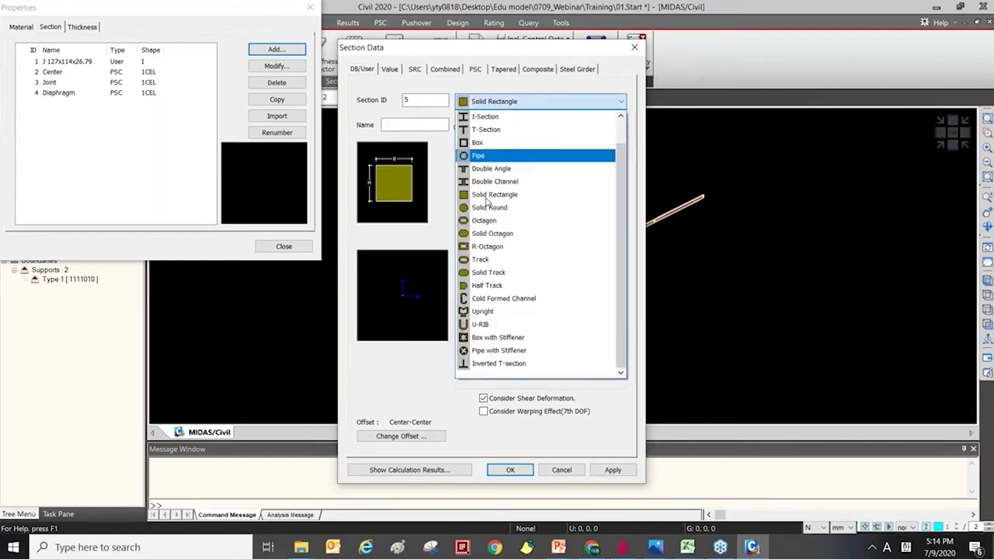
left_click(494, 237)
left_click(535, 101)
scroll(491, 132, "up", 1)
left_click(490, 143)
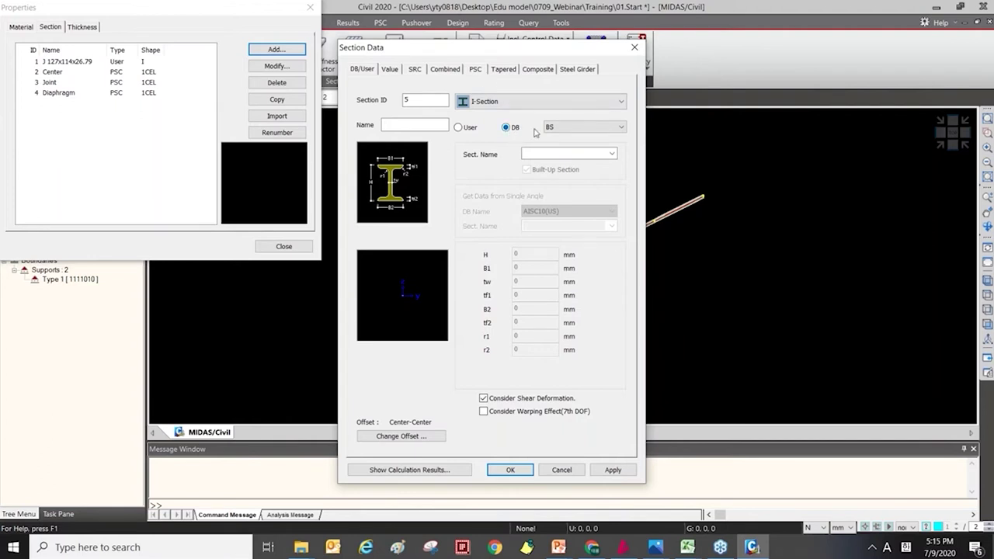
Choose the AISC10(SI) database for the I-section and select the HP360X174 profile
left_click(593, 136)
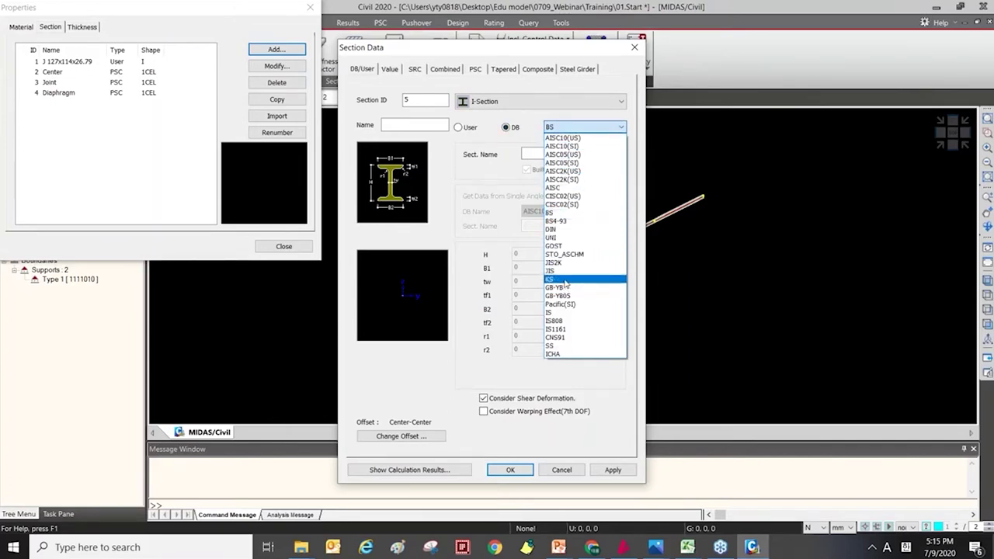
left_click(611, 146)
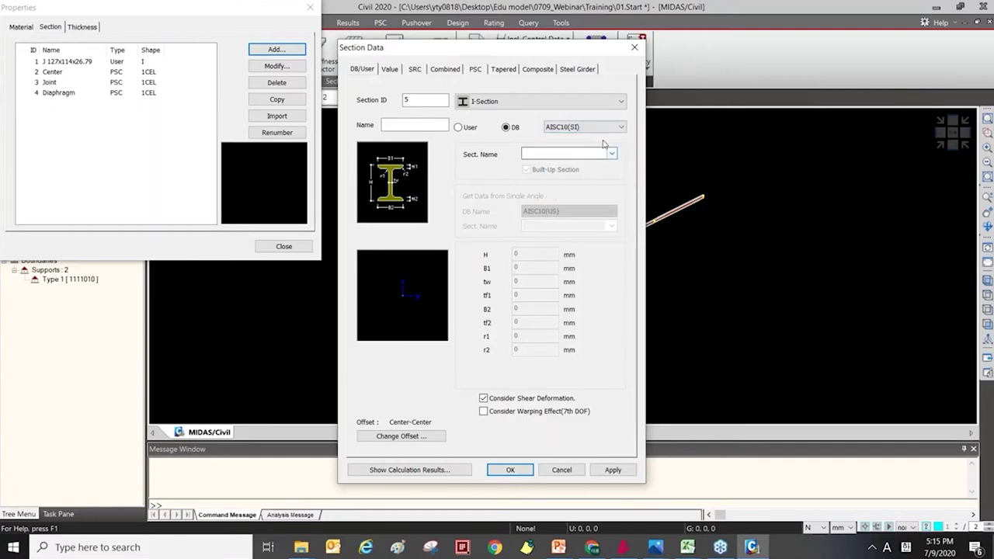
left_click(612, 154)
left_click(613, 154)
left_click(611, 153)
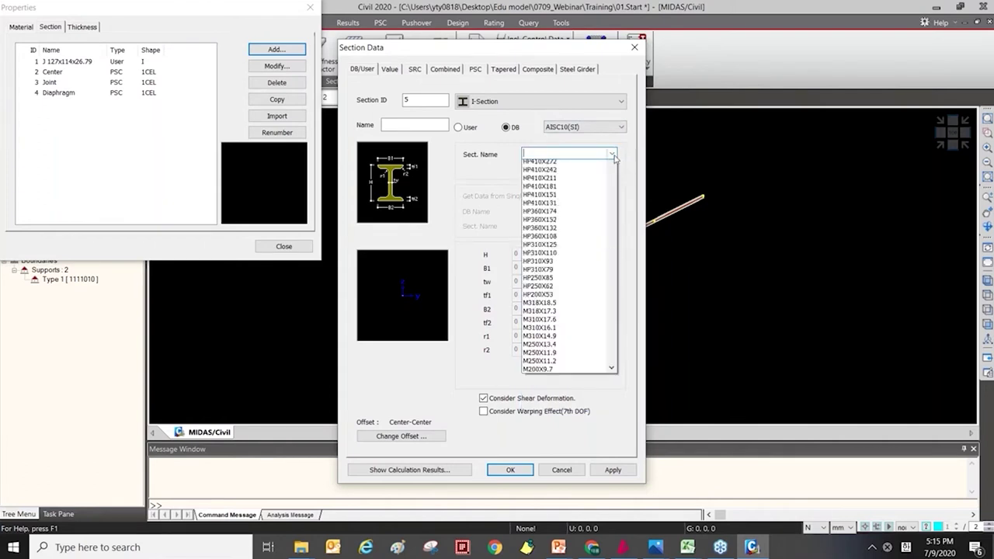
left_click(568, 186)
left_click(611, 154)
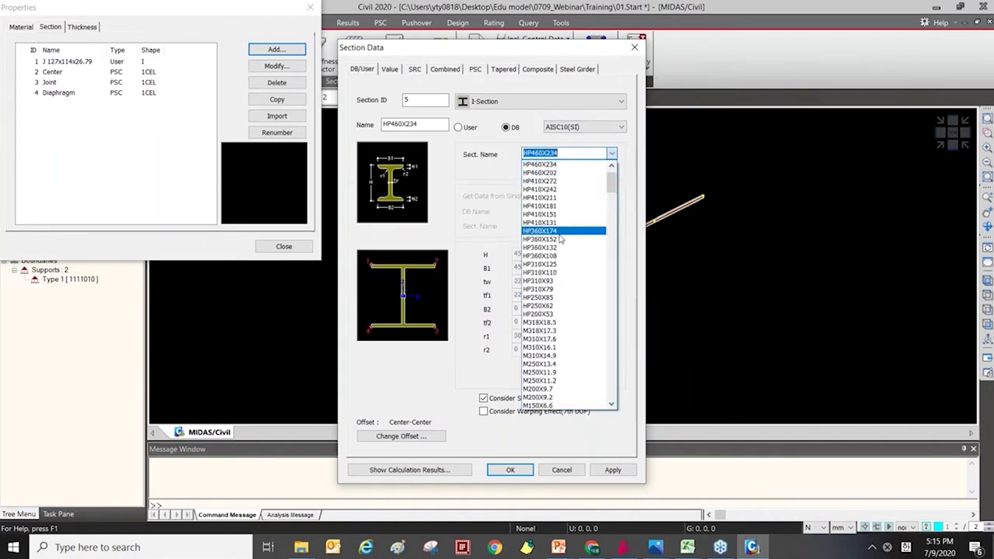
left_click(562, 237)
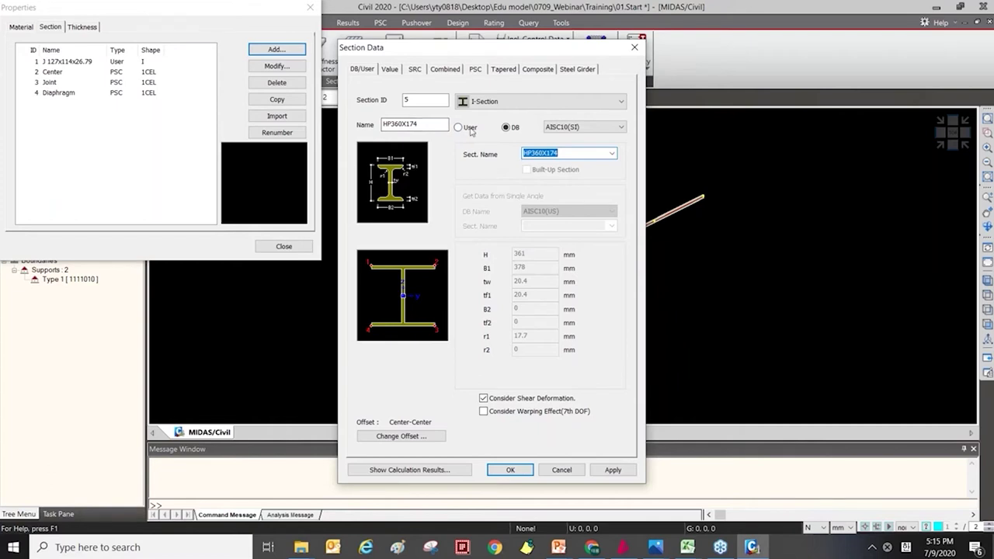
Switch the HP360X174 section to user-defined dimensions, set its height H to 1000 mm, and apply it as section 5
left_click(459, 127)
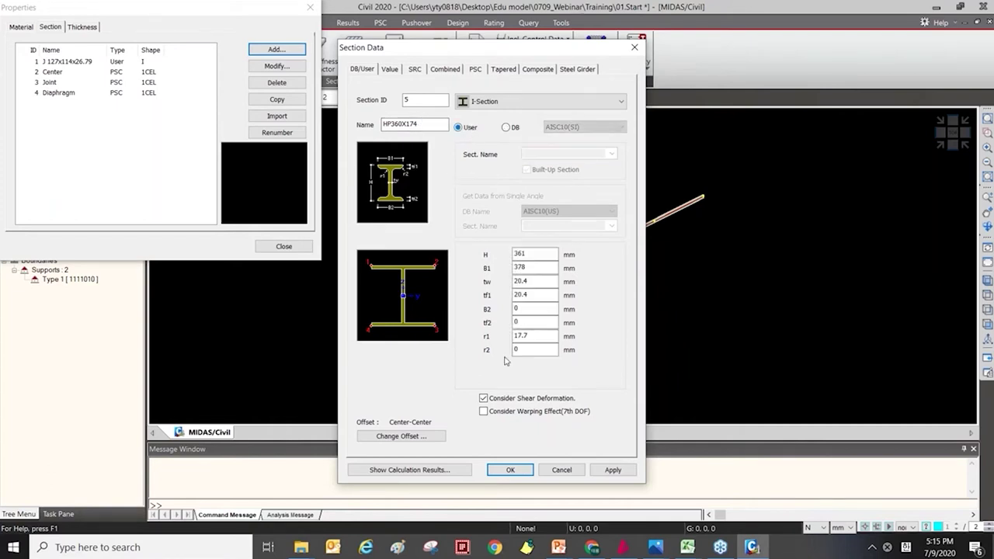
double_click(541, 255)
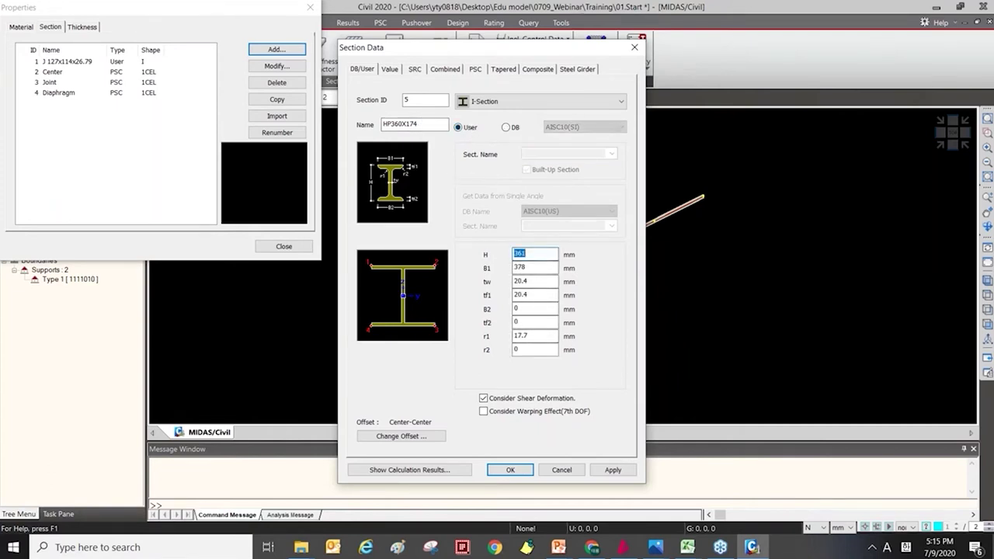
type("1000")
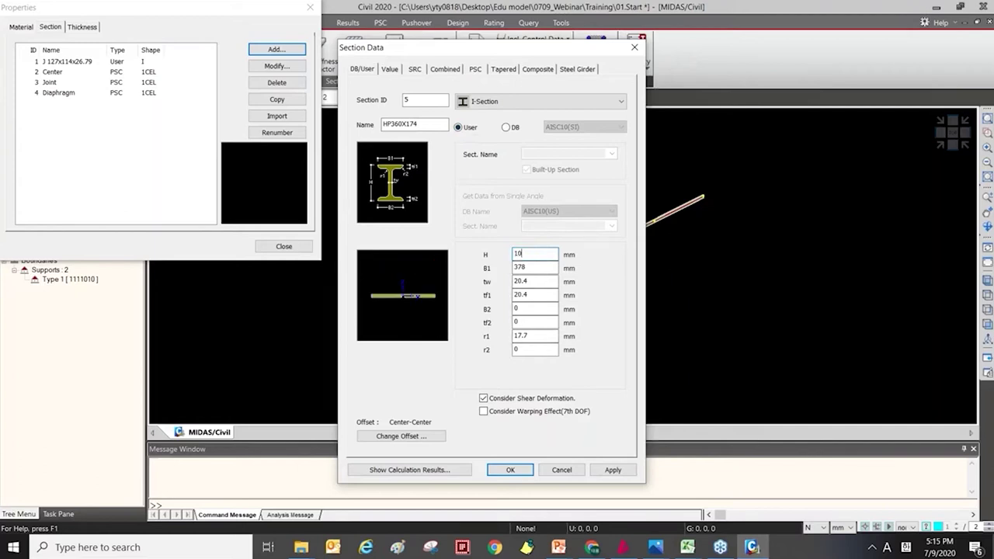
key("Tab")
key("Tab")
key("Tab")
key("Tab")
left_click(606, 469)
Review the calculated section properties of the user-defined I-section and close the results
left_click_drag(535, 46, 553, 21)
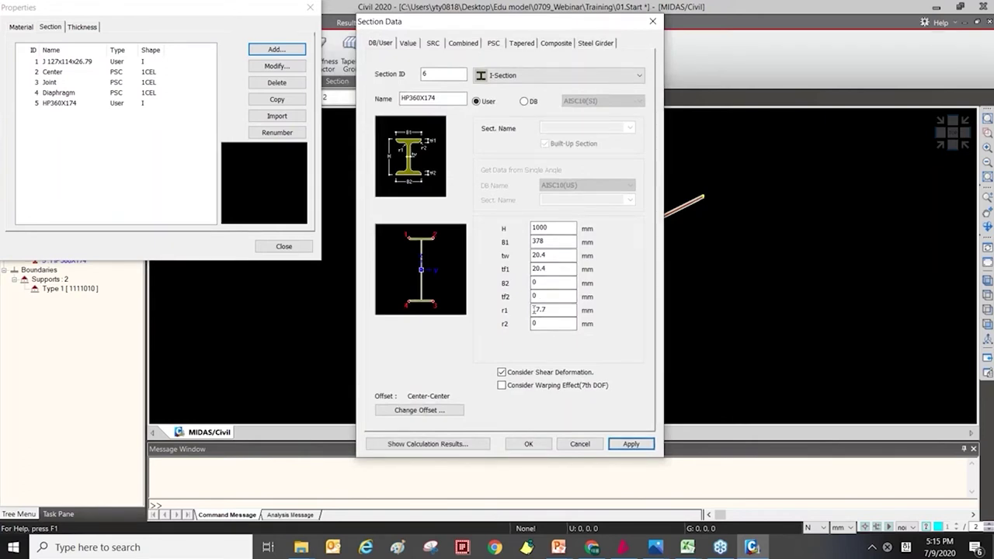
left_click(444, 447)
left_click_drag(513, 111, 783, 130)
left_click(428, 448)
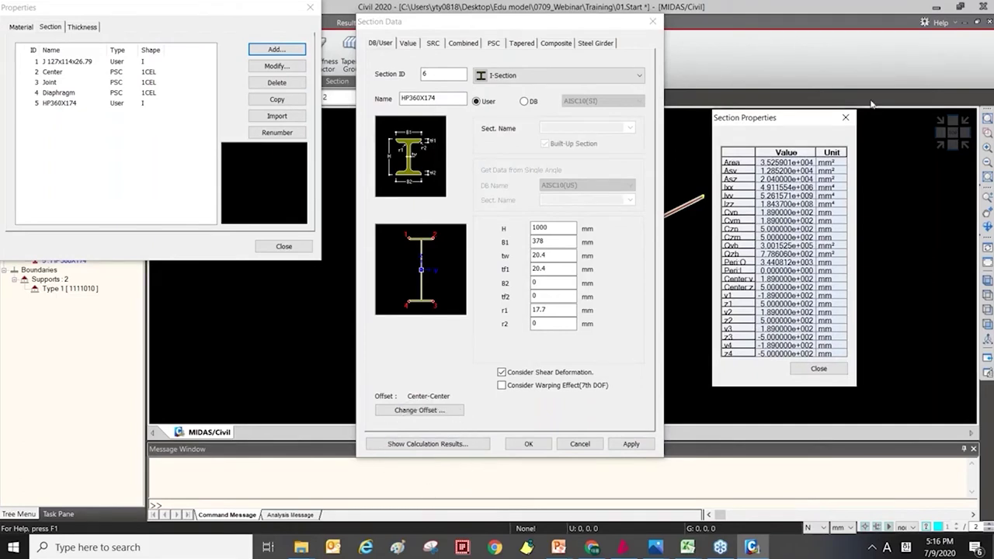
left_click_drag(734, 118, 652, 116)
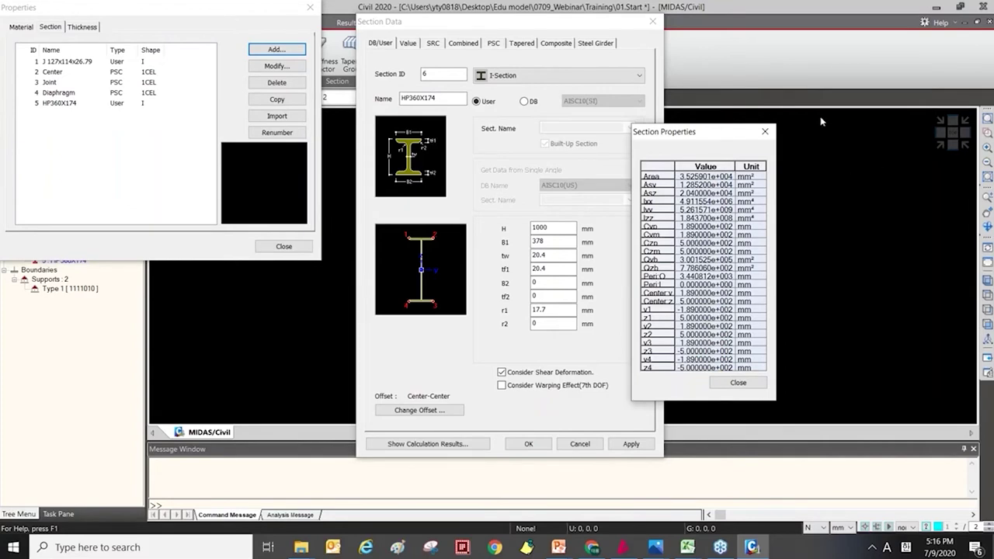
left_click(766, 132)
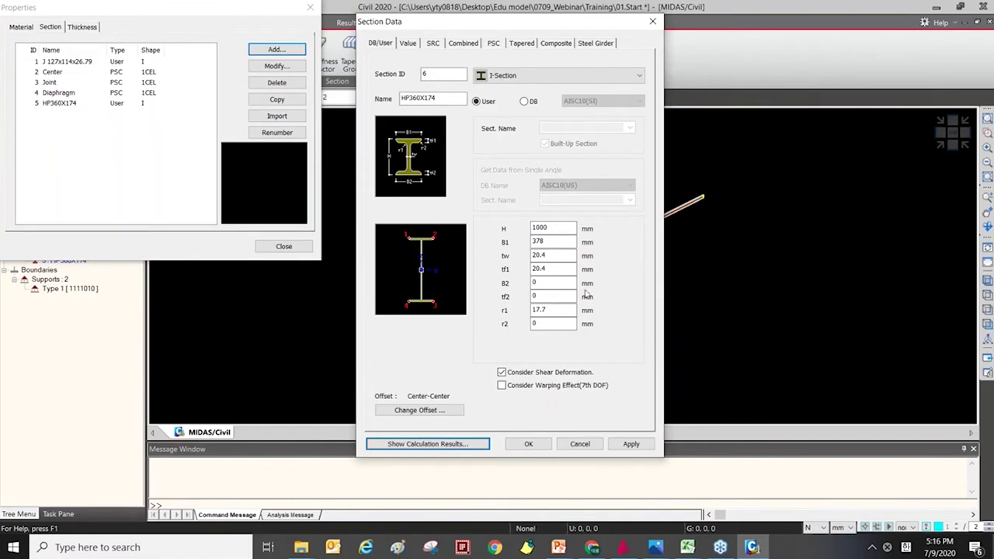
Switch to value-based section input, look over its shape options, and choose General Section
left_click_drag(417, 25, 407, 34)
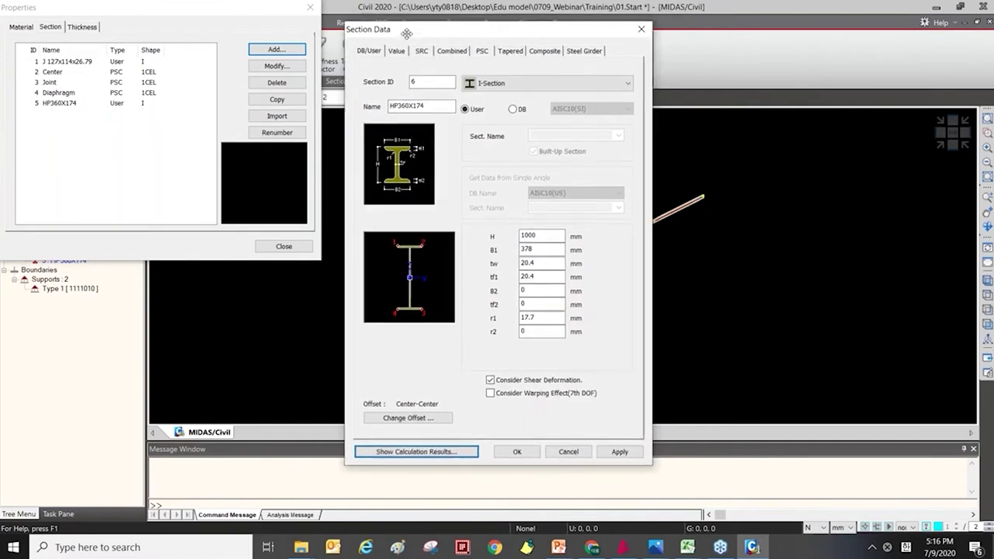
left_click(401, 51)
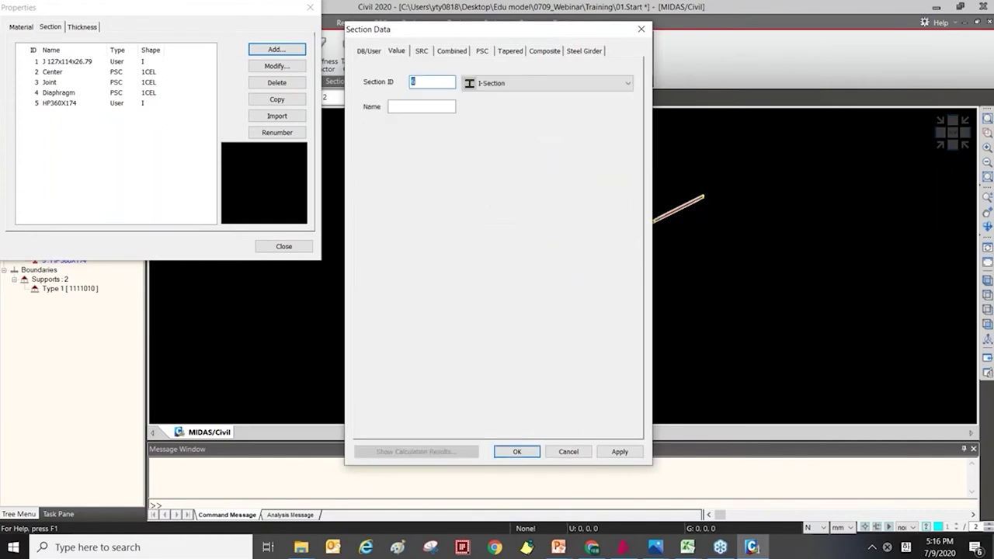
left_click(394, 51)
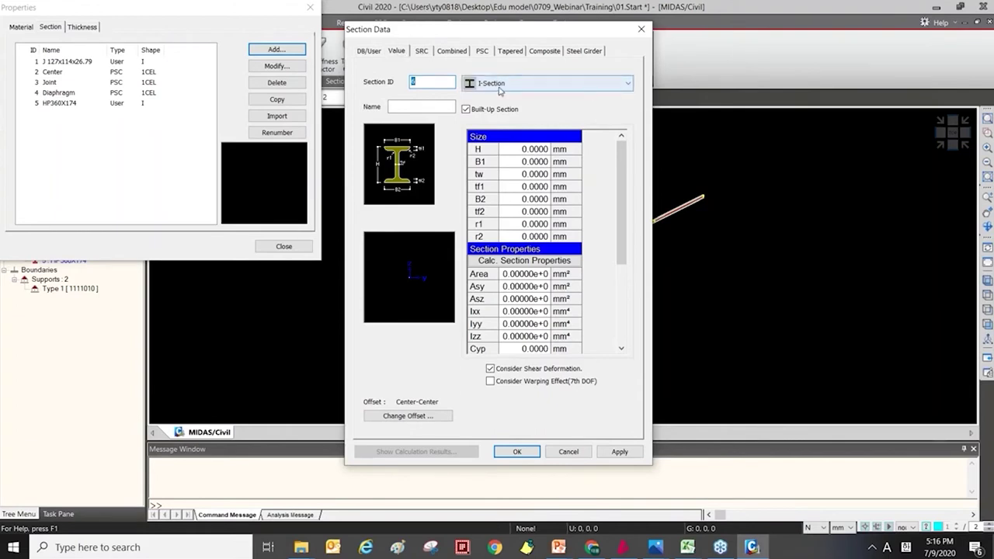
left_click(603, 87)
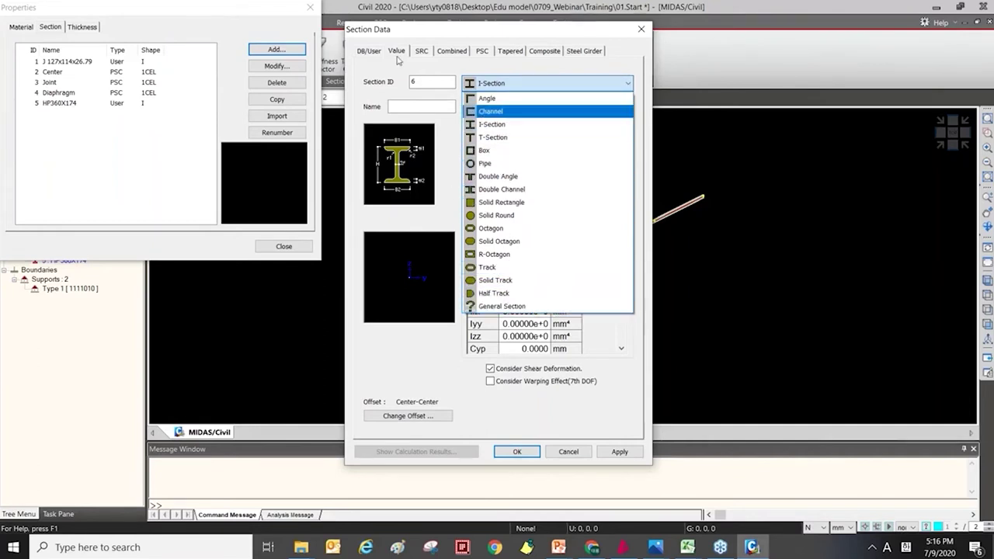
left_click(514, 307)
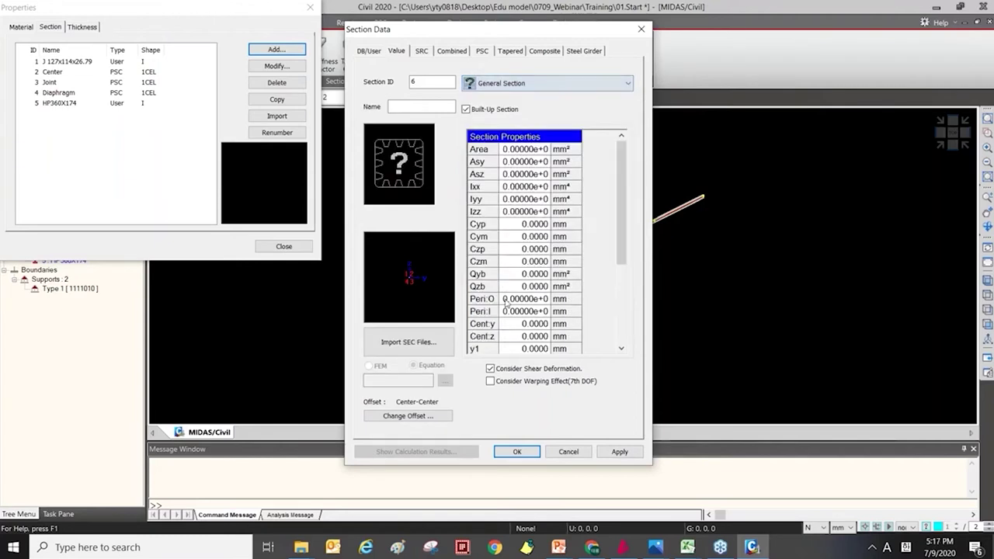
Try importing the Conc section from 01.SamplePC.sec into the general section's properties
left_click(427, 353)
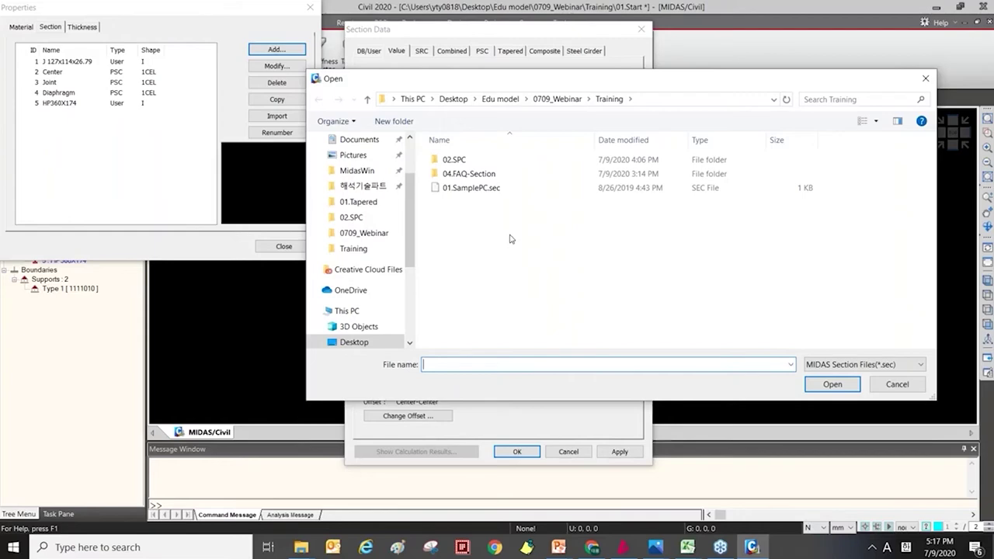
left_click(493, 193)
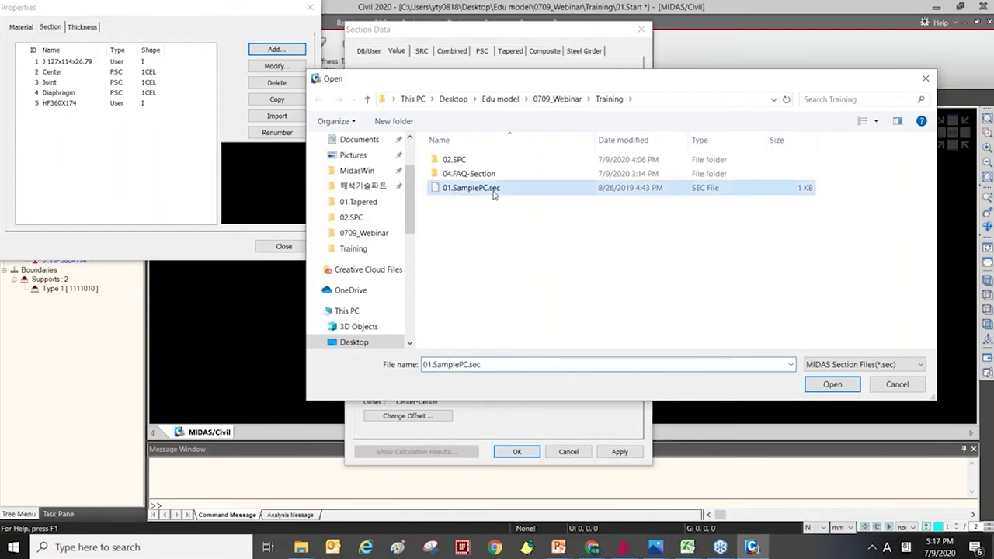
double_click(493, 191)
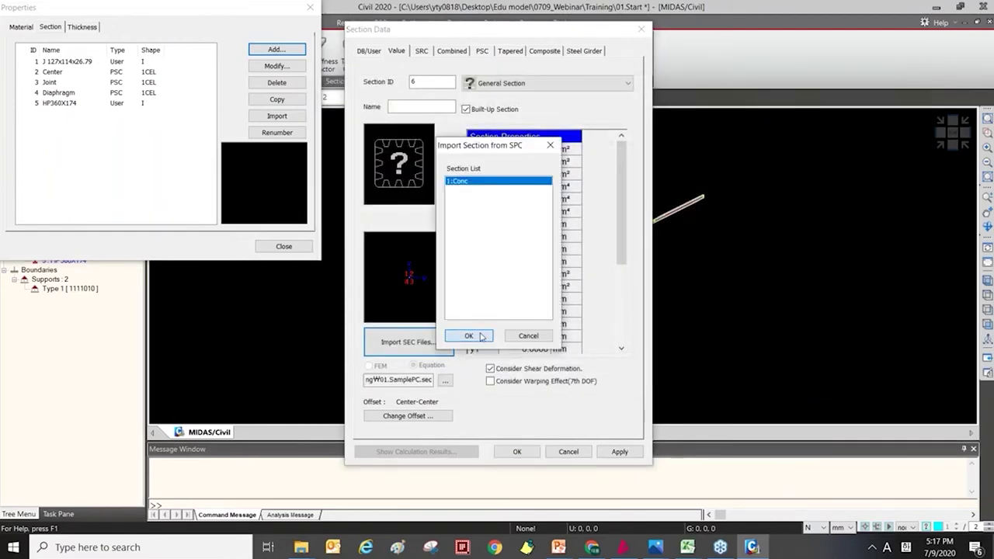
left_click(481, 335)
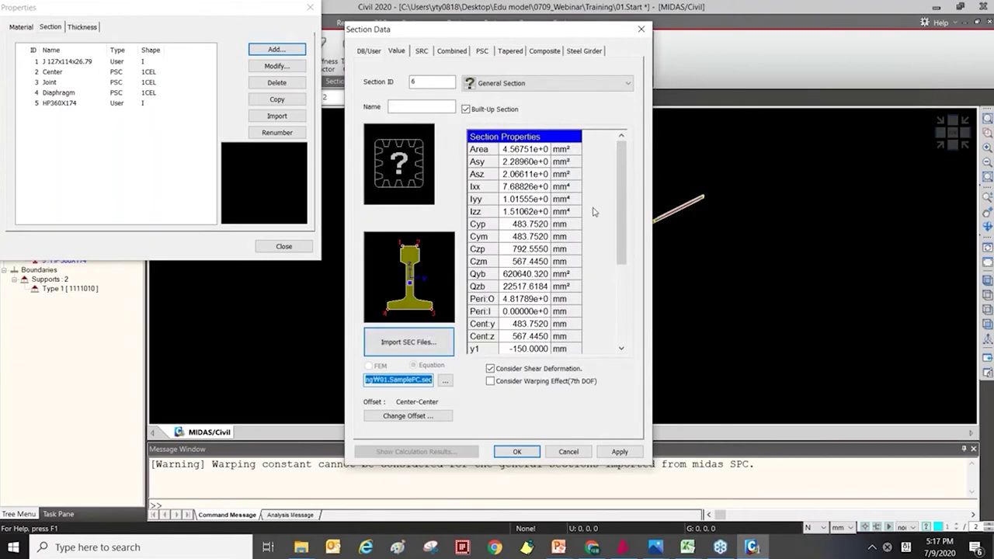
left_click(402, 106)
type("rec")
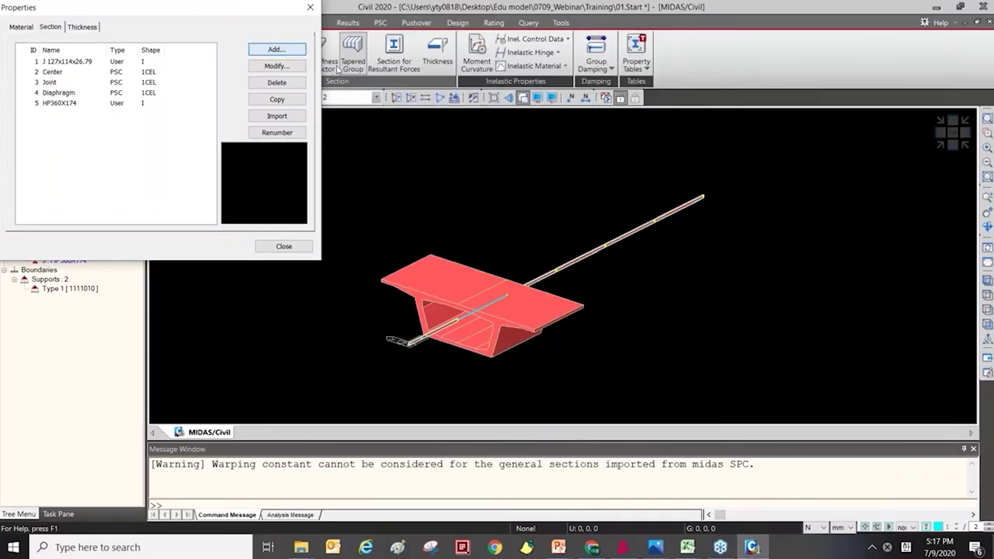
Start a new value-based section with the General Section shape and name it SEC
left_click(277, 49)
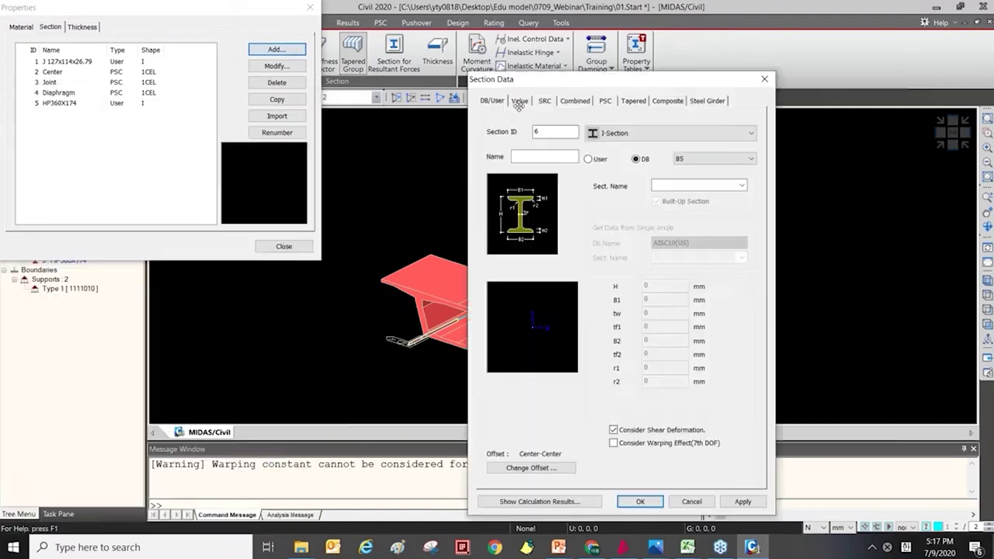
mouse_move(70, 213)
left_mouse_down()
mouse_move(534, 91)
mouse_move(484, 45)
left_mouse_up()
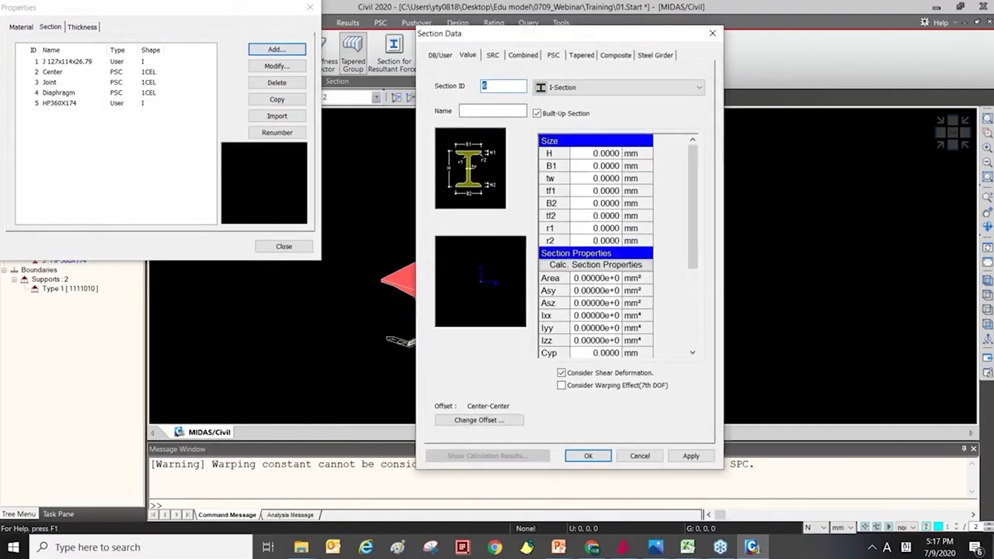
left_click(595, 156)
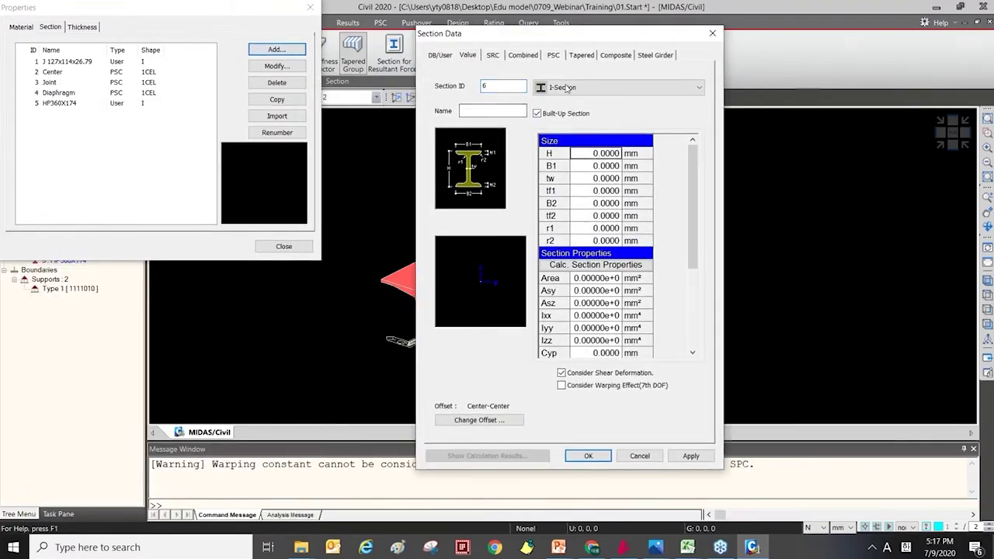
left_click(619, 89)
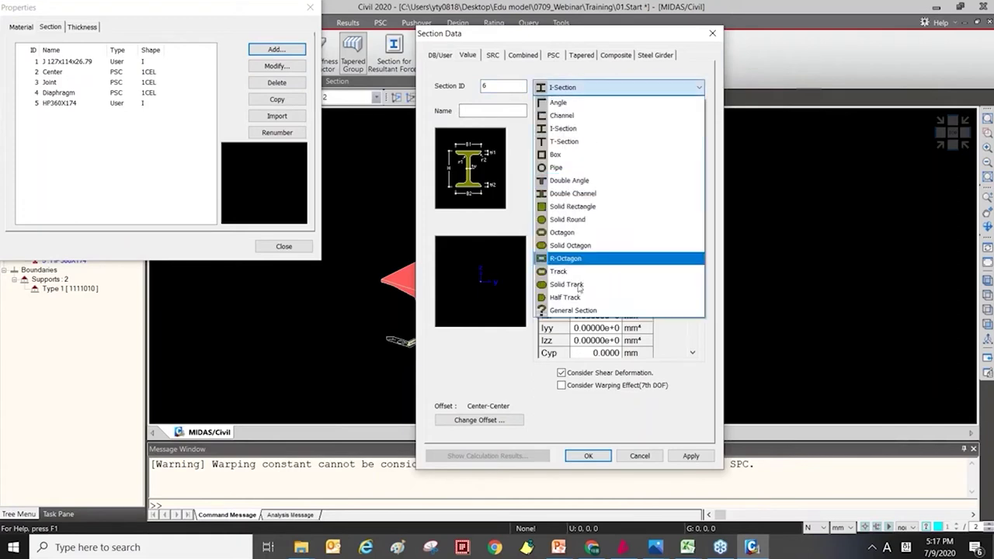
left_click(594, 311)
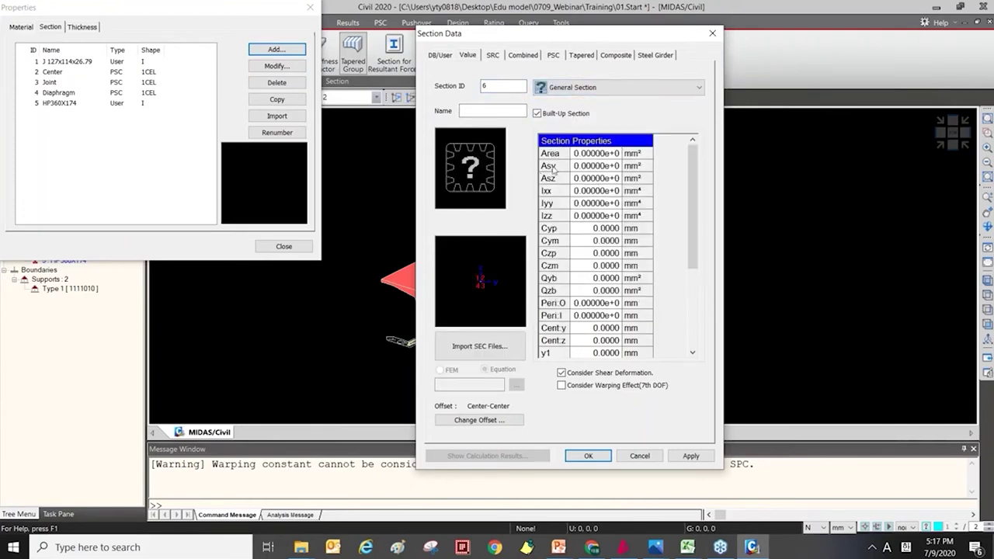
left_click(466, 110)
key("Caps_Lock")
type("E")
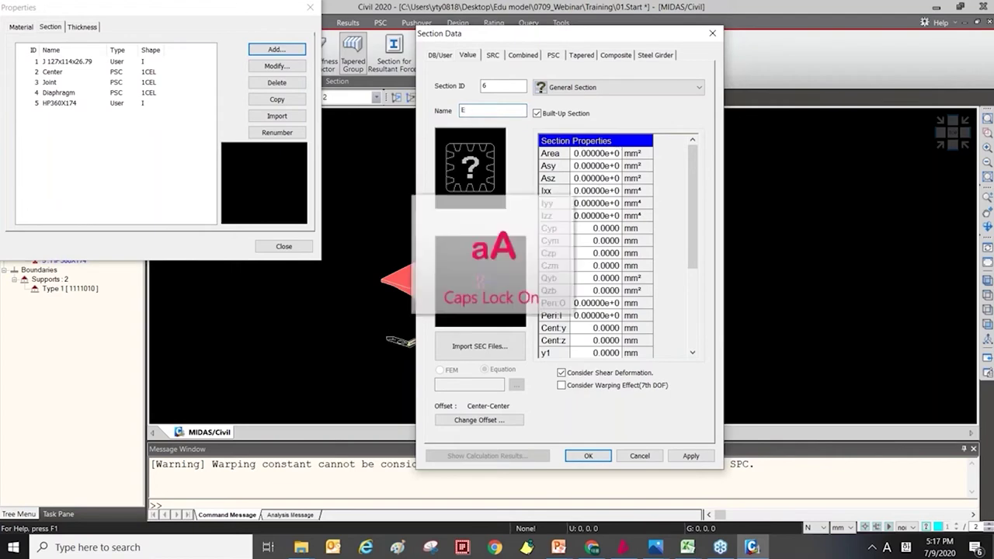
type("EC")
key("Caps_Lock")
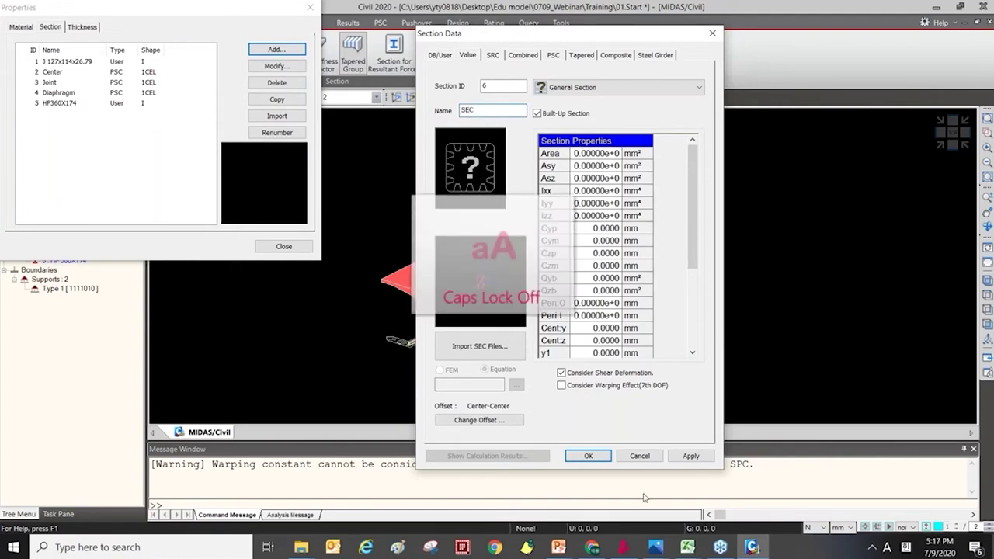
Switch to the Excel workbook SEG-1 상부계산서.xls to consult the girder's section calculation
left_click_drag(442, 34, 73, 22)
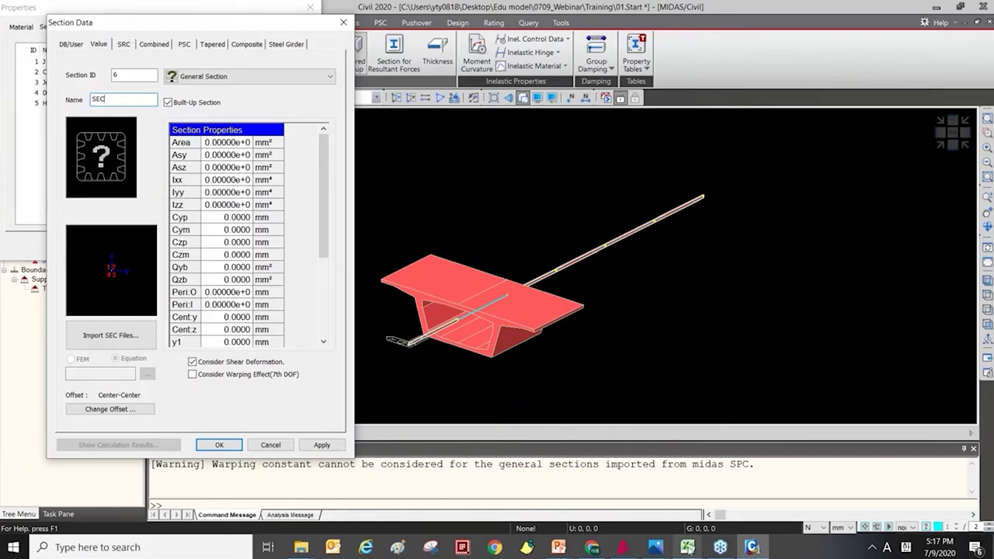
mouse_move(688, 548)
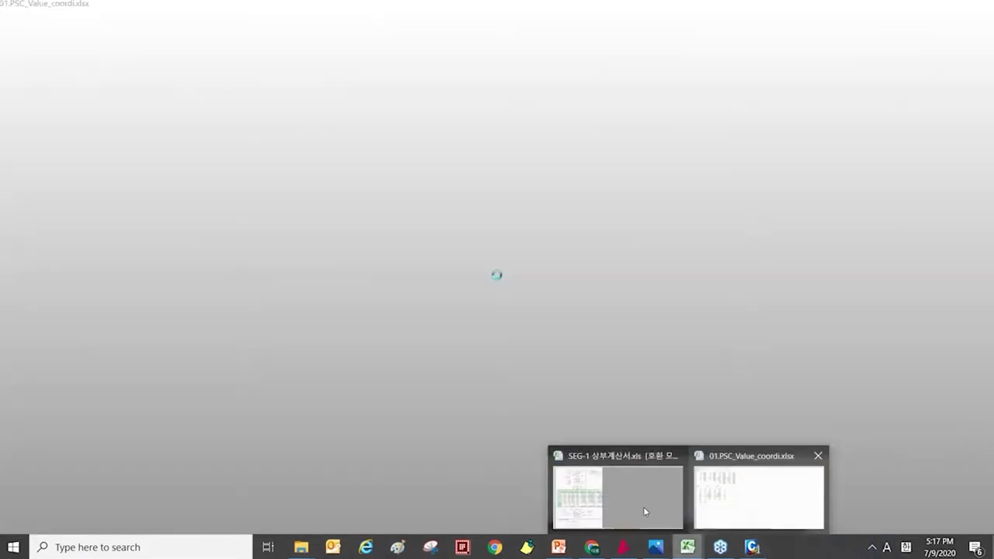
left_click(645, 508)
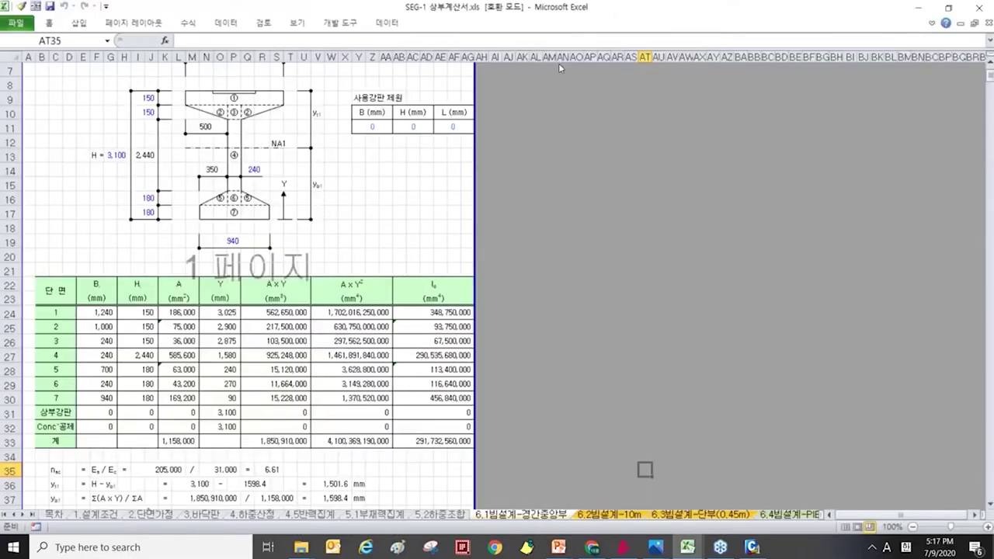
Copy the total area from the girder calculation table into the SEC section's Area as 1,158,000 mm² and try confirming the section
scroll(827, 379, "down", 2)
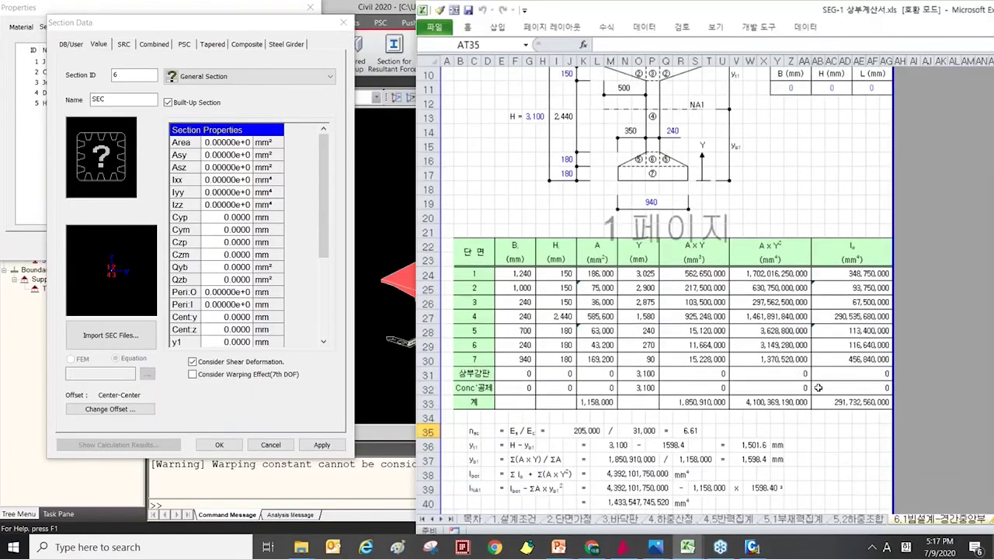
left_click(827, 379)
scroll(786, 364, "down", 1)
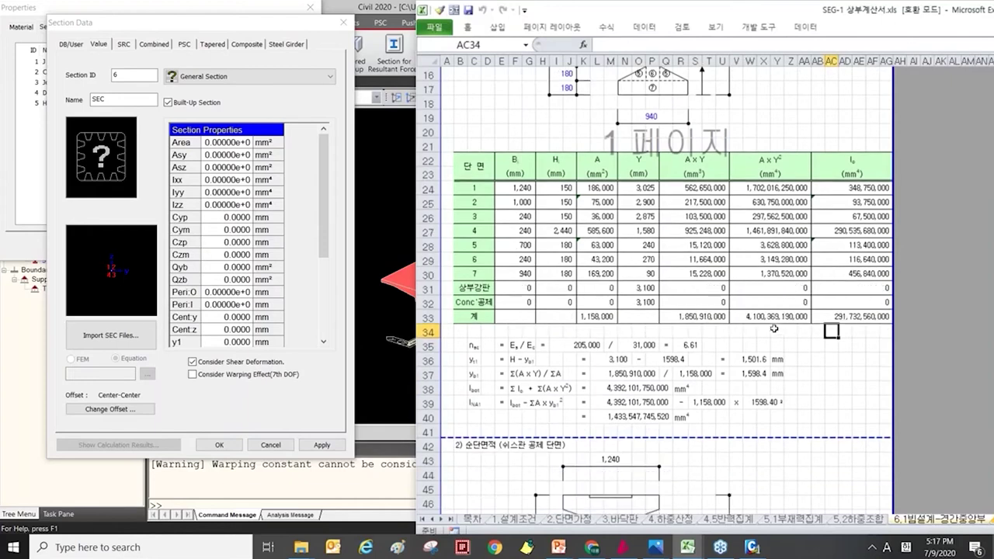
left_click(595, 316)
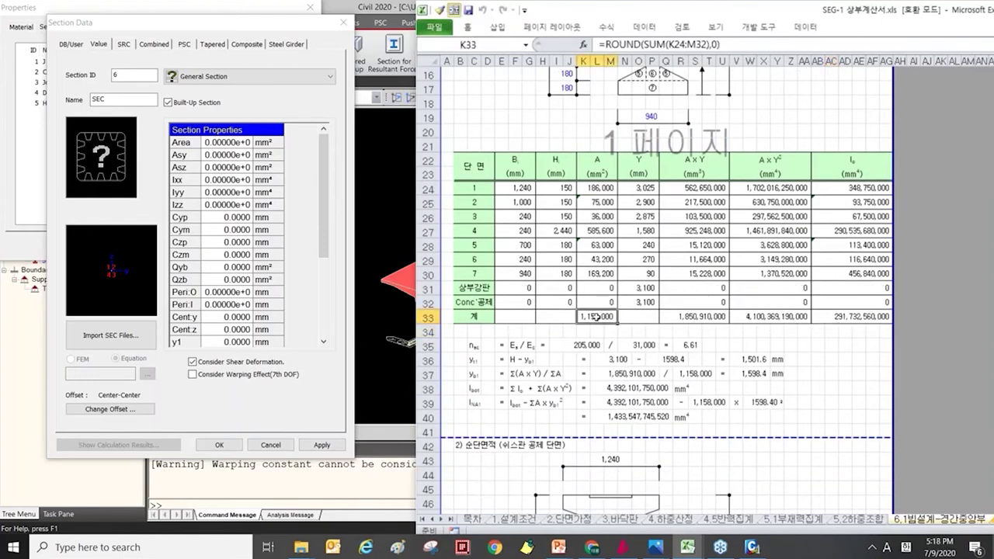
left_click(233, 147)
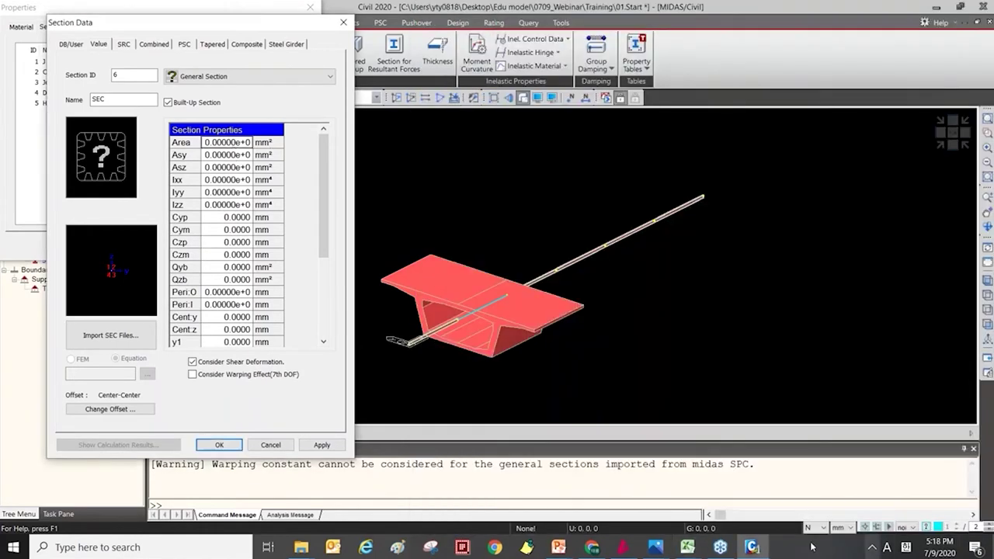
mouse_move(687, 546)
left_click(634, 506)
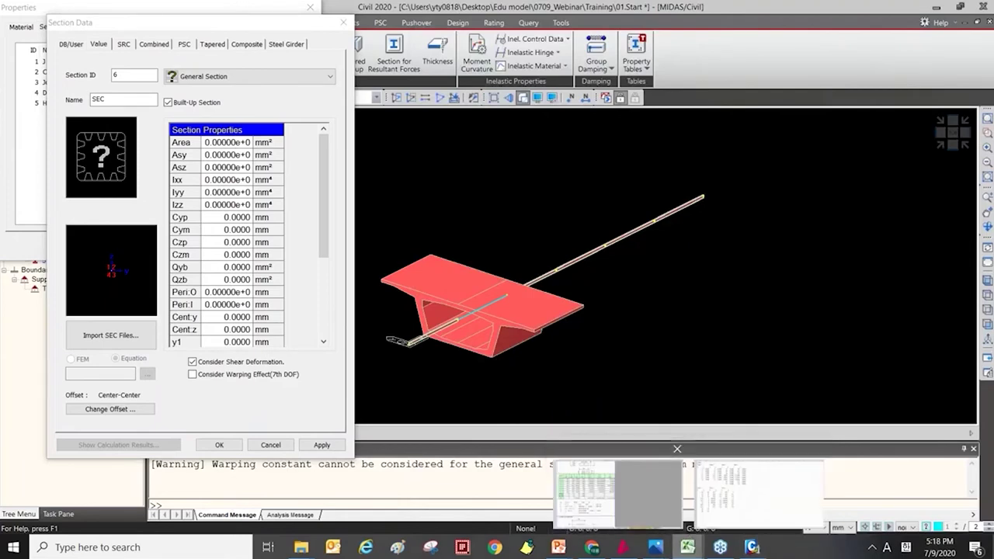
left_click(596, 331)
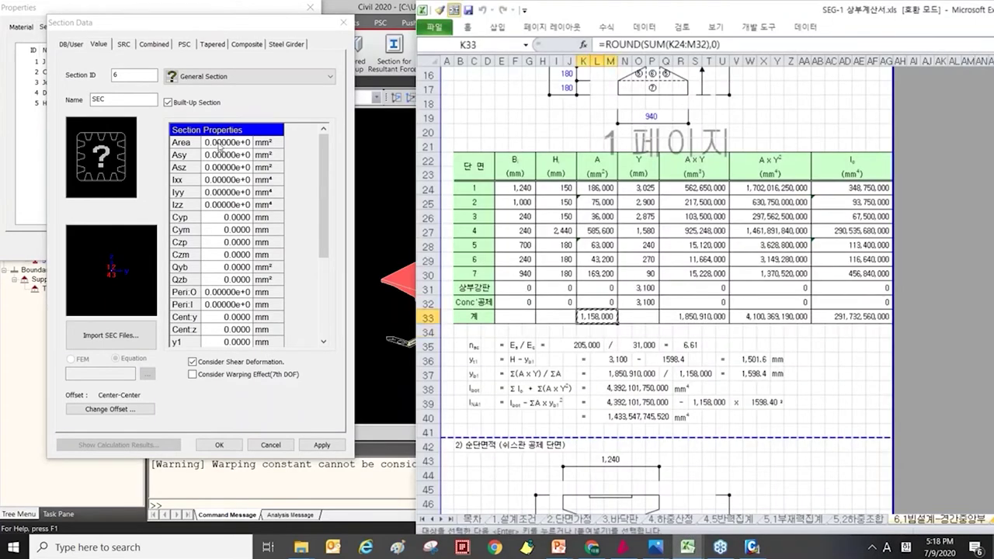
left_click(220, 143)
type("1,158,000")
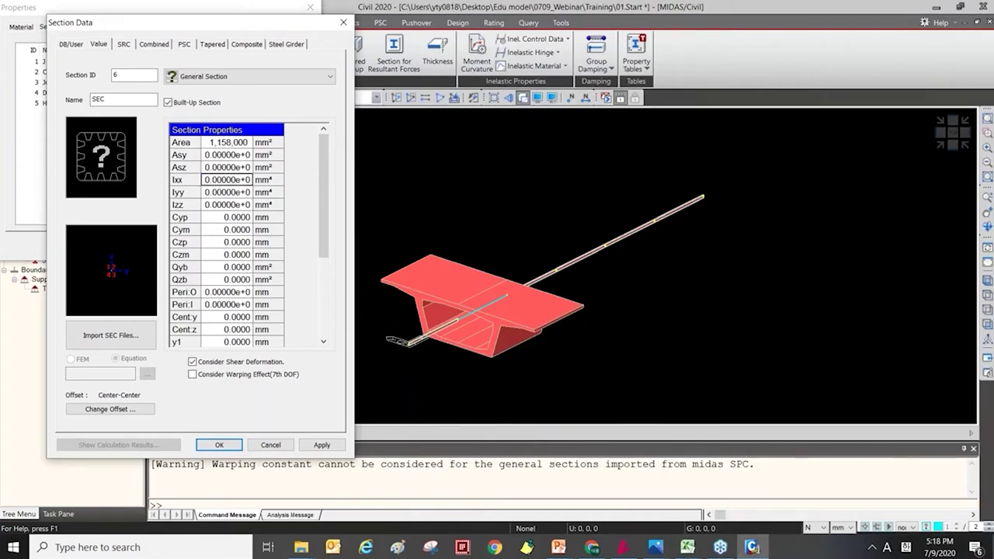
left_click(219, 445)
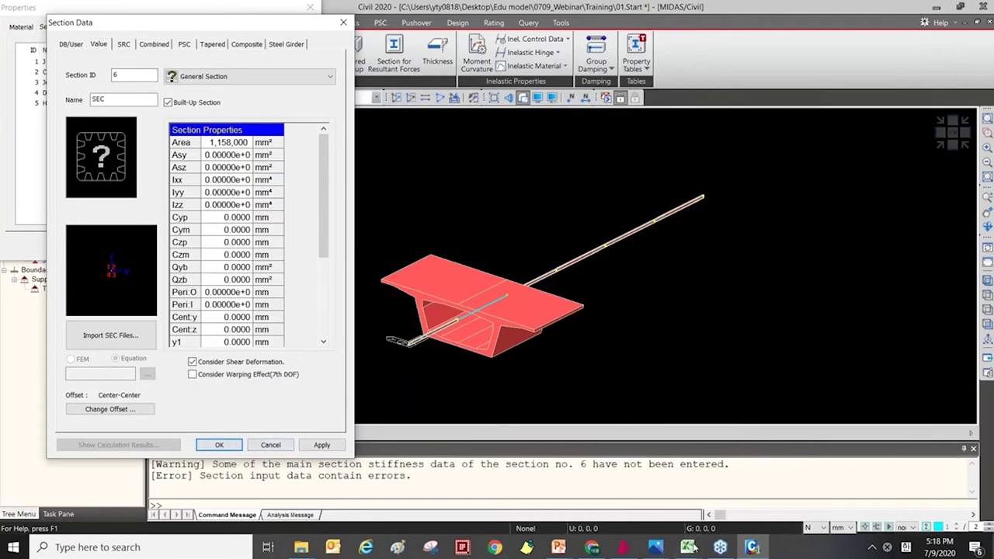
Enter the workbook's centroid distance 1501.6 mm as Czp, start filling in Czm, and discard the SEC section
mouse_move(687, 547)
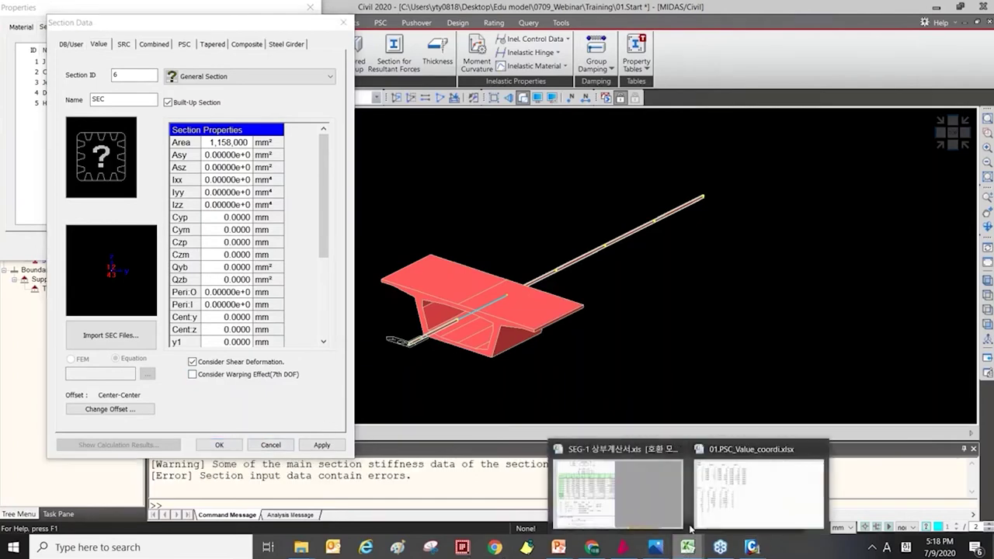
mouse_move(645, 514)
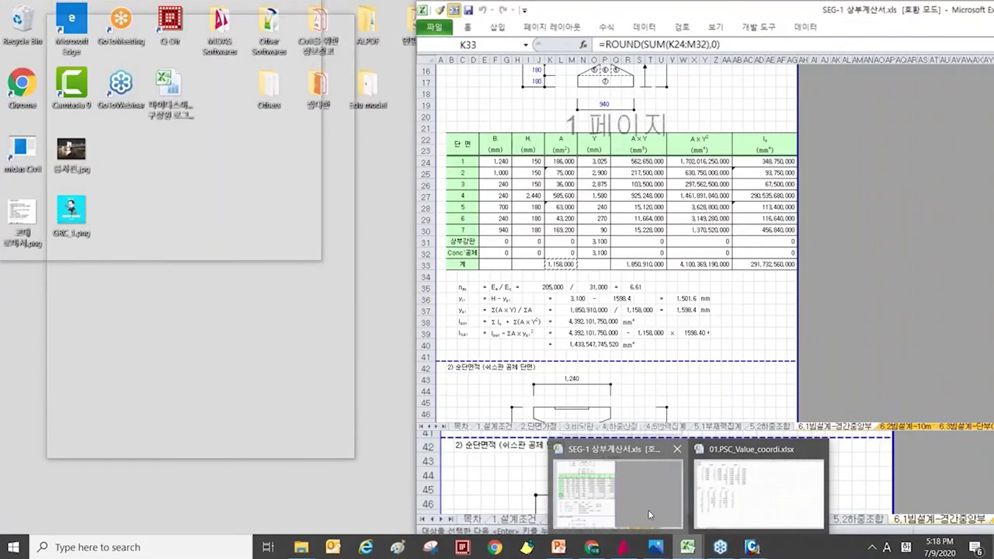
left_click(645, 512)
left_click(687, 372)
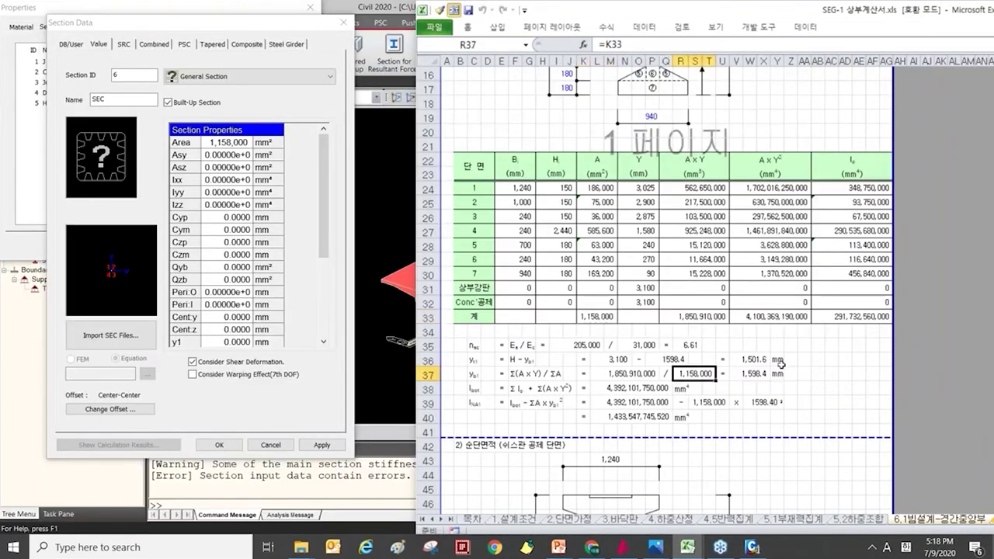
left_click(757, 360)
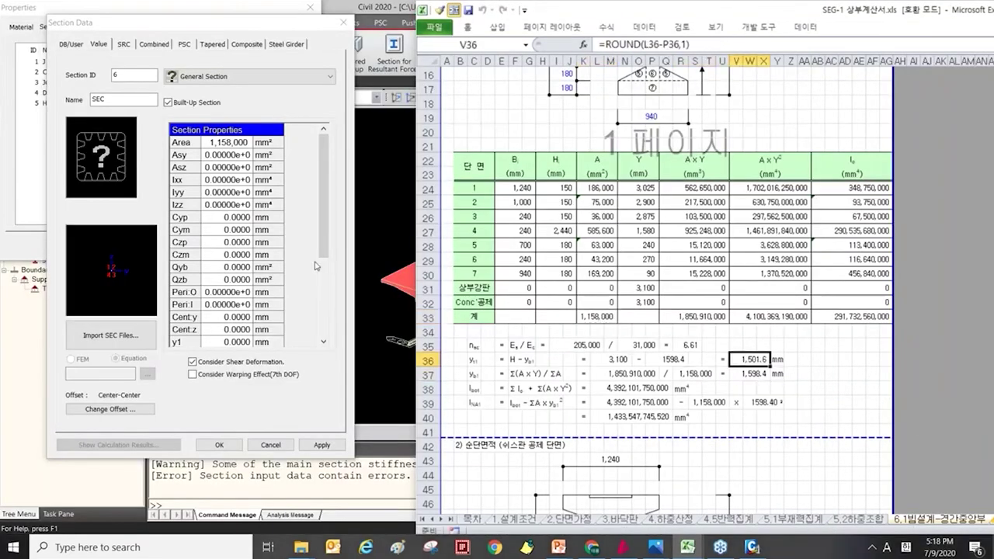
left_click(235, 266)
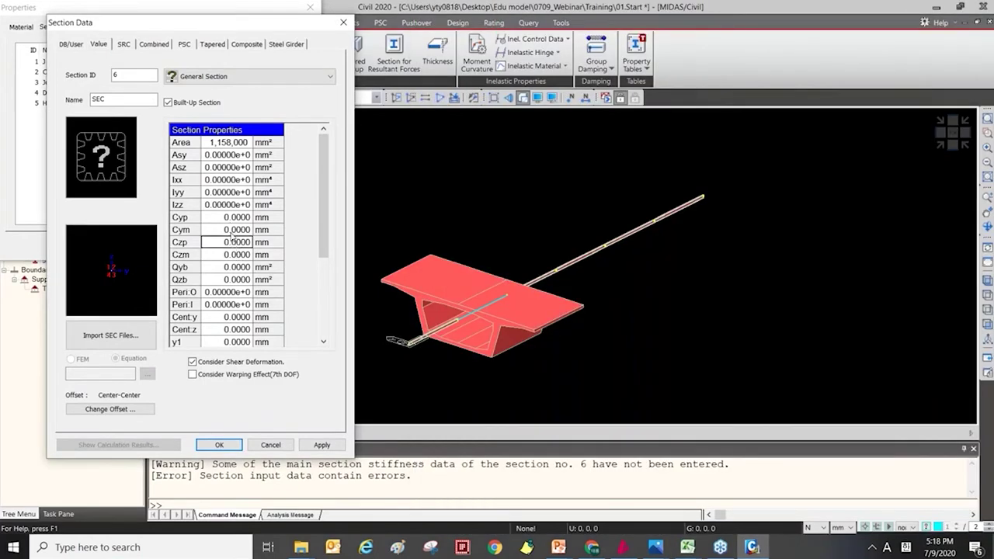
type("1501.6")
key("Return")
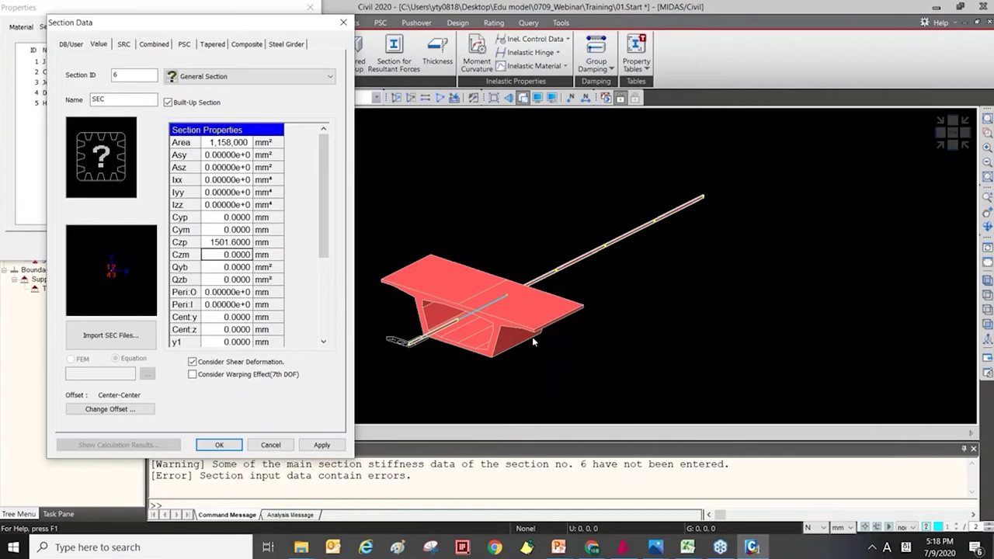
type("00")
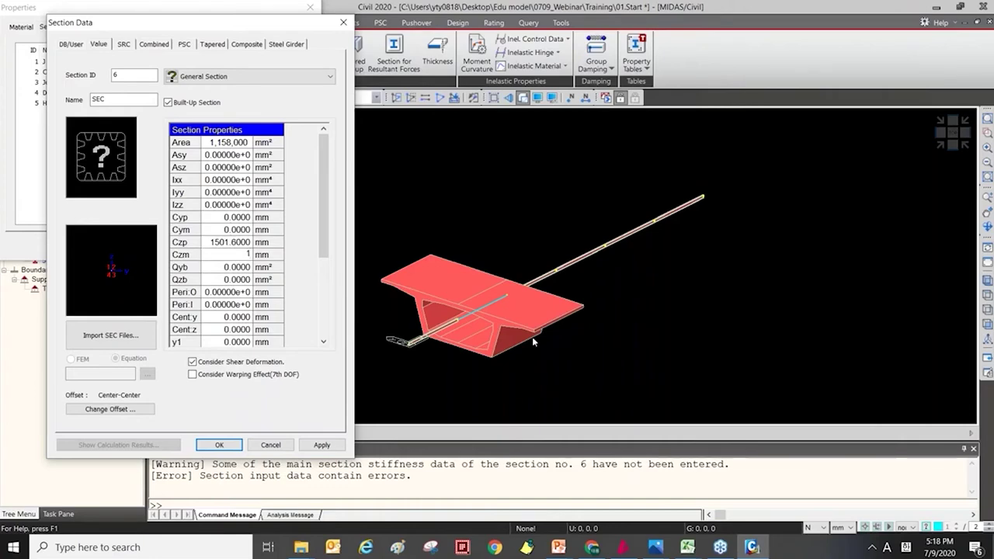
left_click_drag(349, 21, 493, 28)
left_click(575, 22)
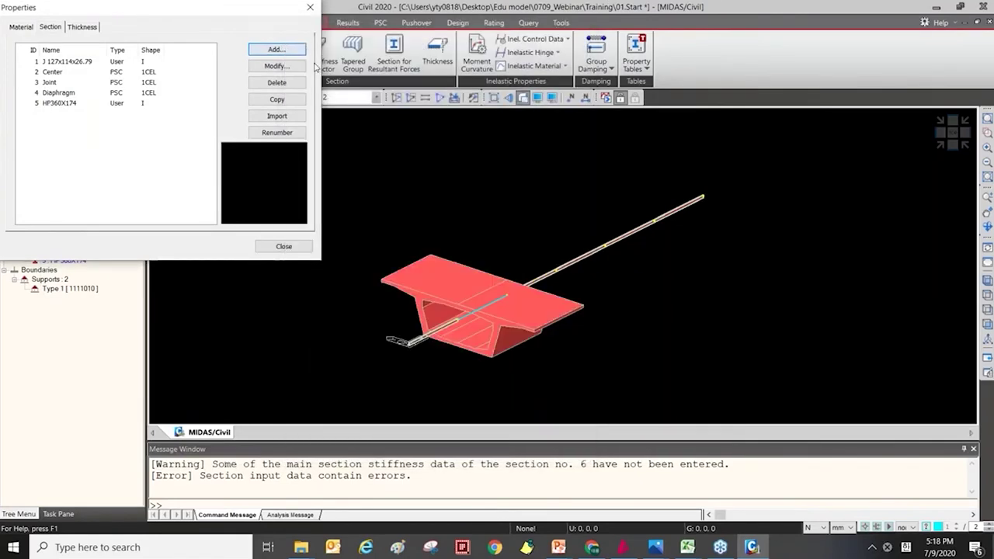
Start a new section in MIDAS/Civil and set it to the PSC type with the PSC-1CELL, 2CELL shape
left_click(276, 50)
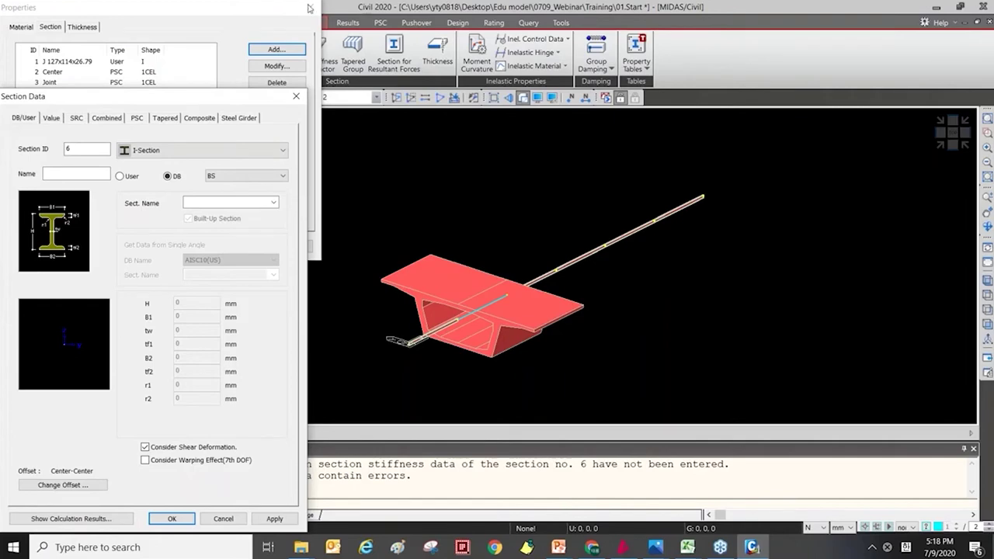
left_click_drag(152, 95, 438, 22)
left_click(459, 44)
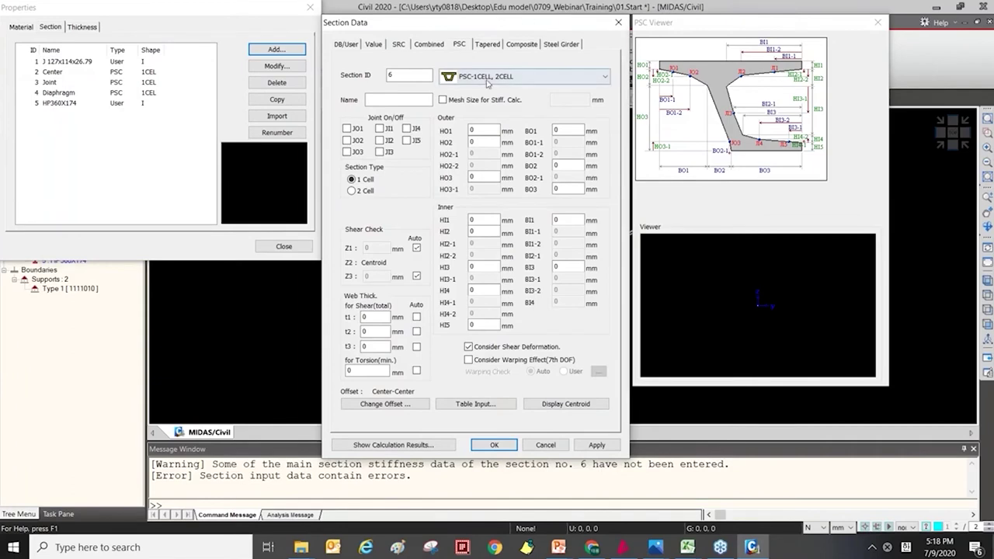
left_click(487, 83)
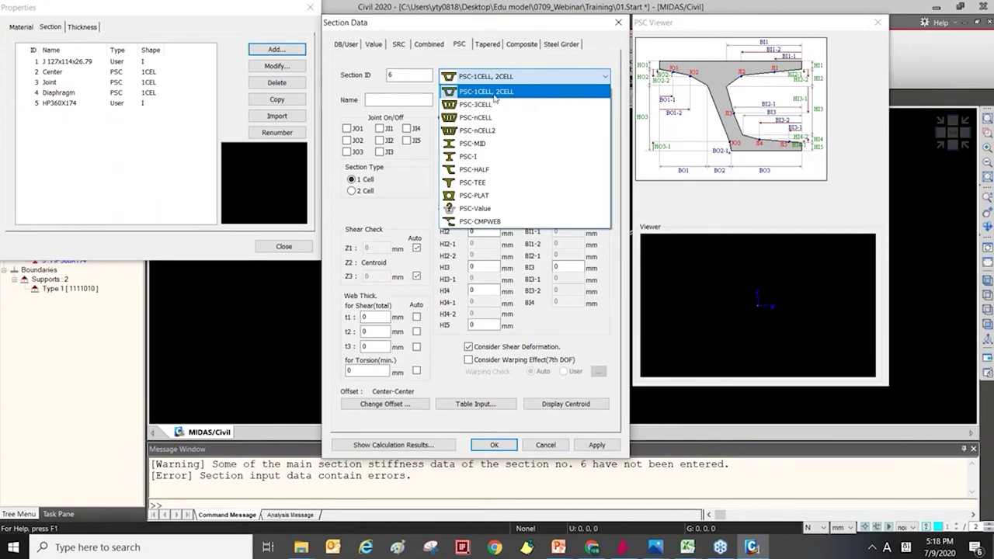
left_click(498, 93)
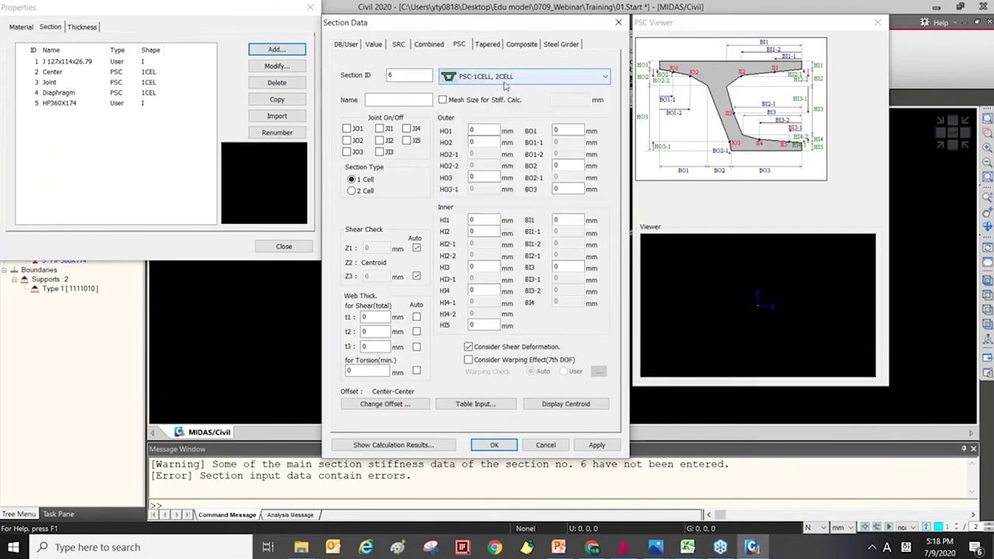
Examine the dimension layouts of the PSC-3CELL, PSC-nCELL, PSC-MID, PSC-I and PSC-HALF shapes
left_click(500, 77)
left_click(486, 104)
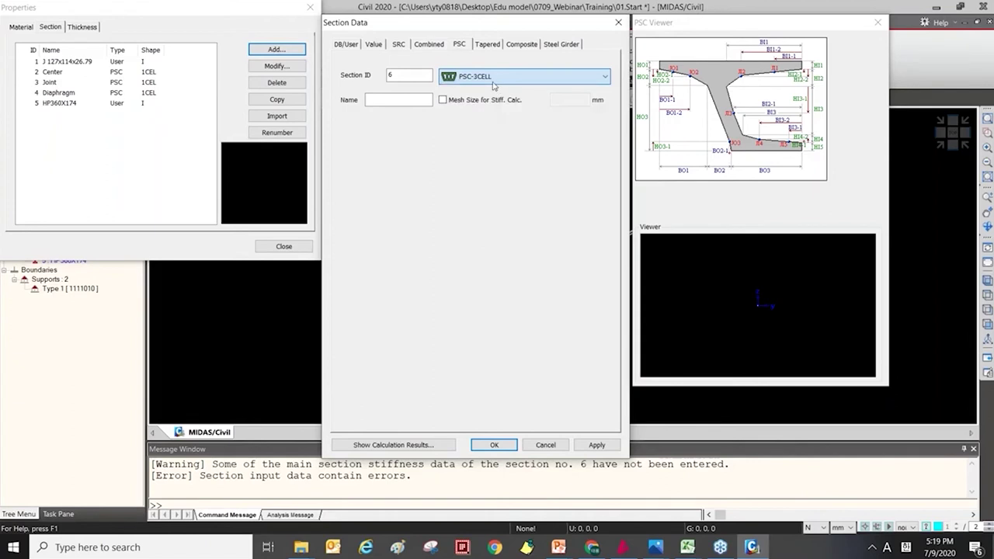
left_click(489, 76)
left_click(485, 130)
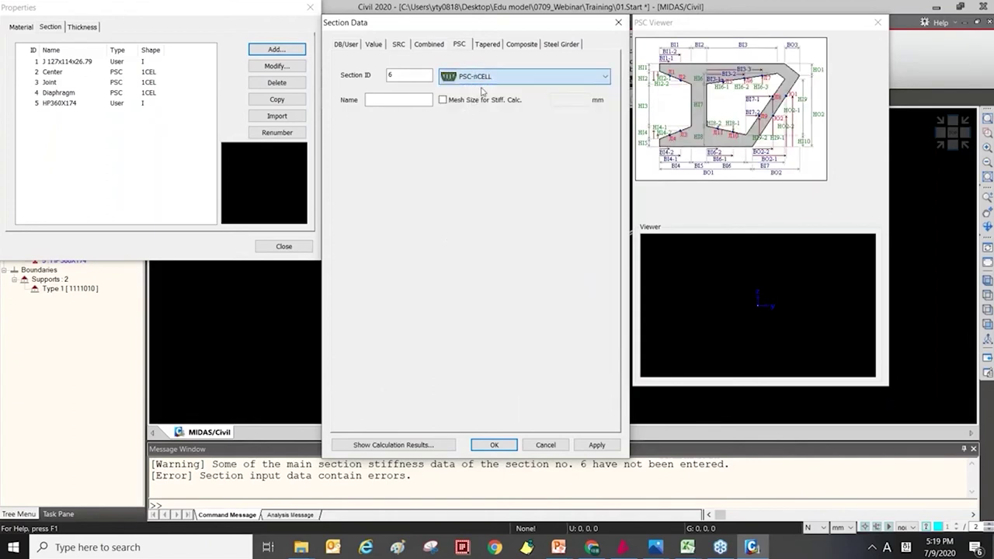
left_click(490, 77)
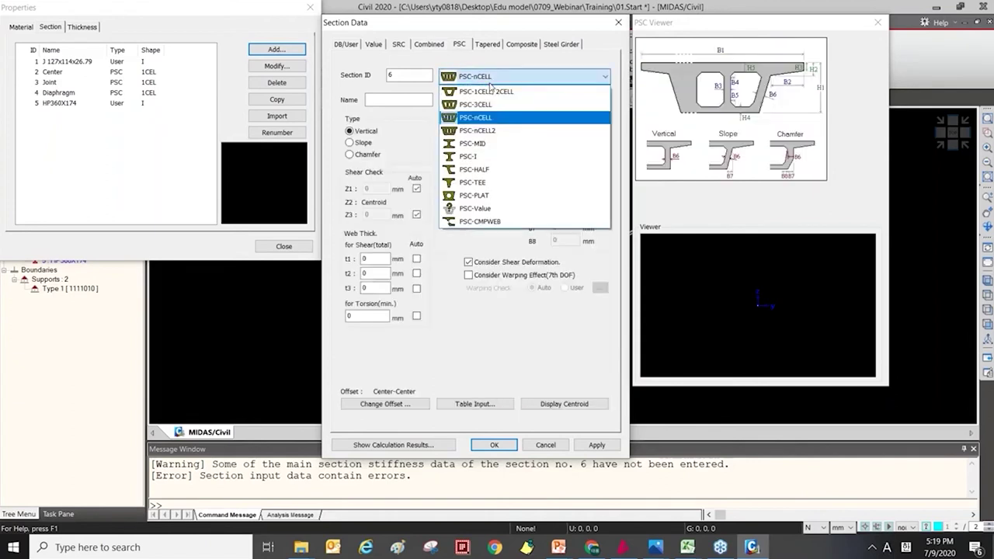
left_click(547, 148)
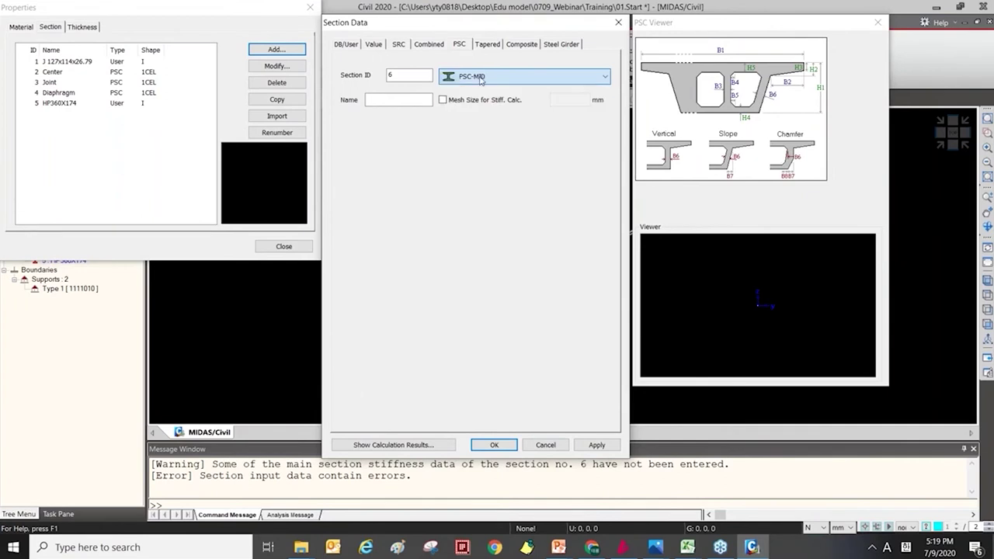
left_click(485, 77)
left_click(472, 156)
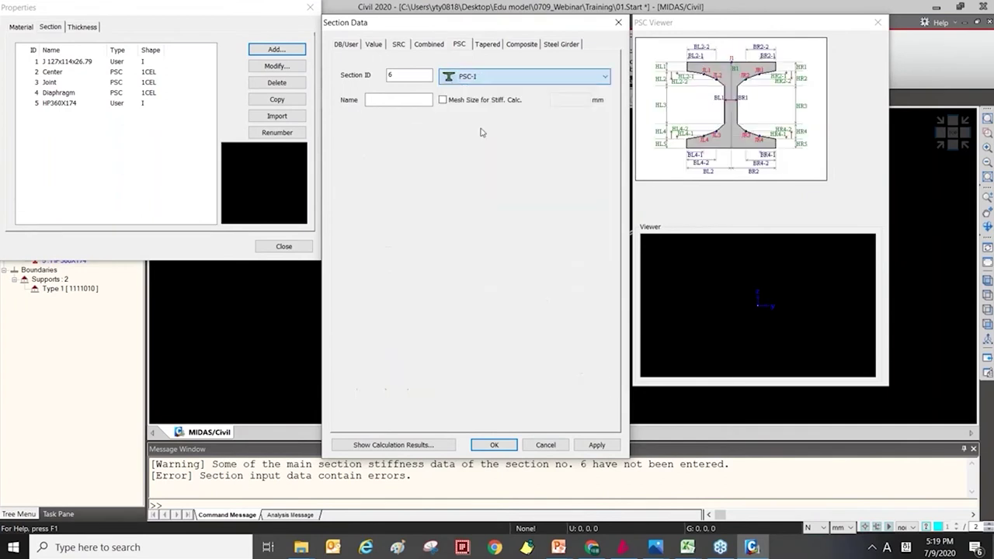
left_click(483, 77)
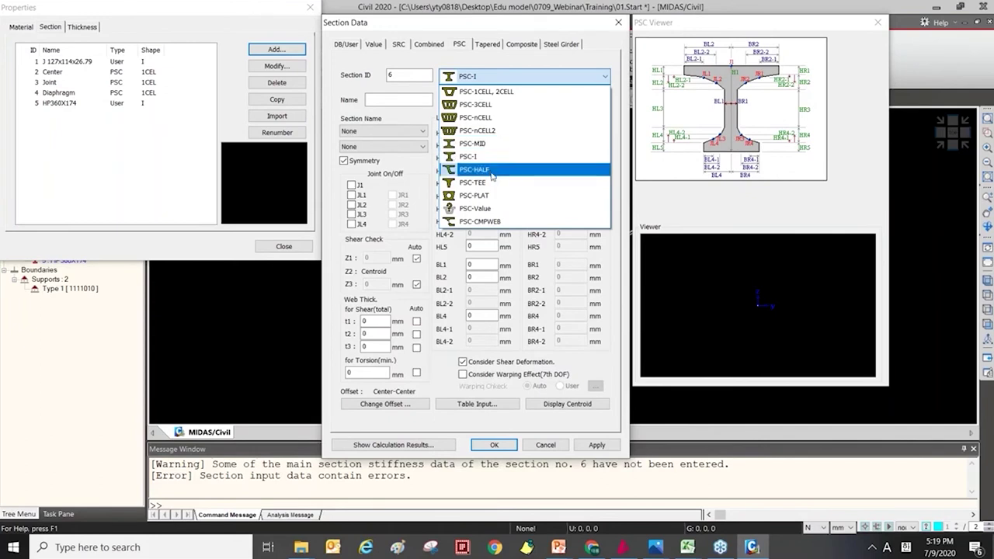
left_click(491, 170)
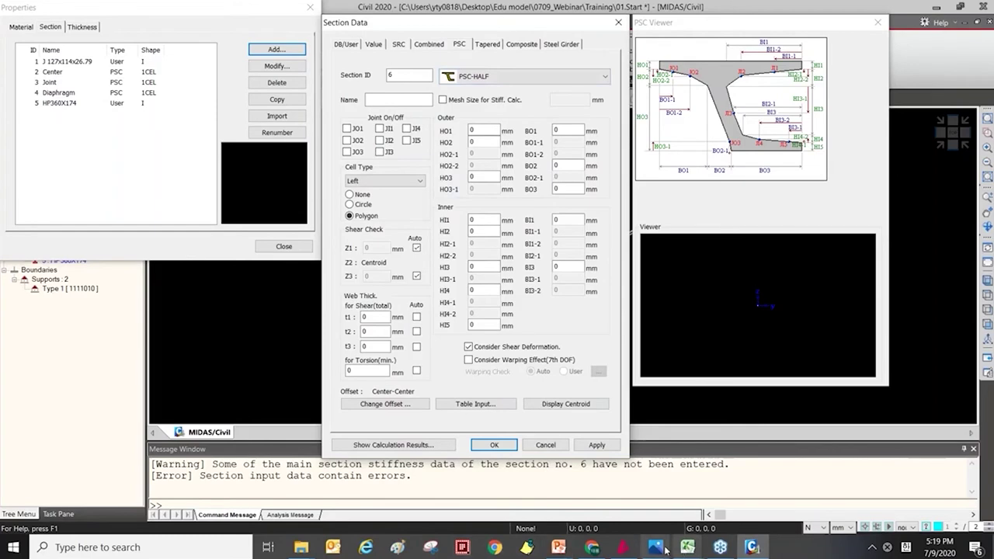
Switch to Photos to examine 01.Multi-cell box.gif, and return to the section data to view the PSC-I shape
mouse_move(655, 546)
left_click(757, 512)
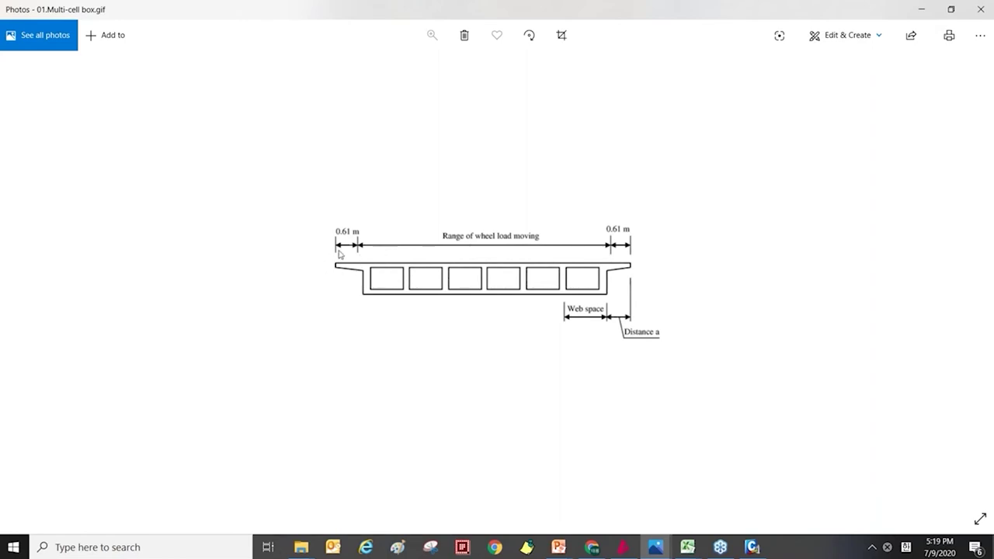
key("ctrl")
key("ctrl")
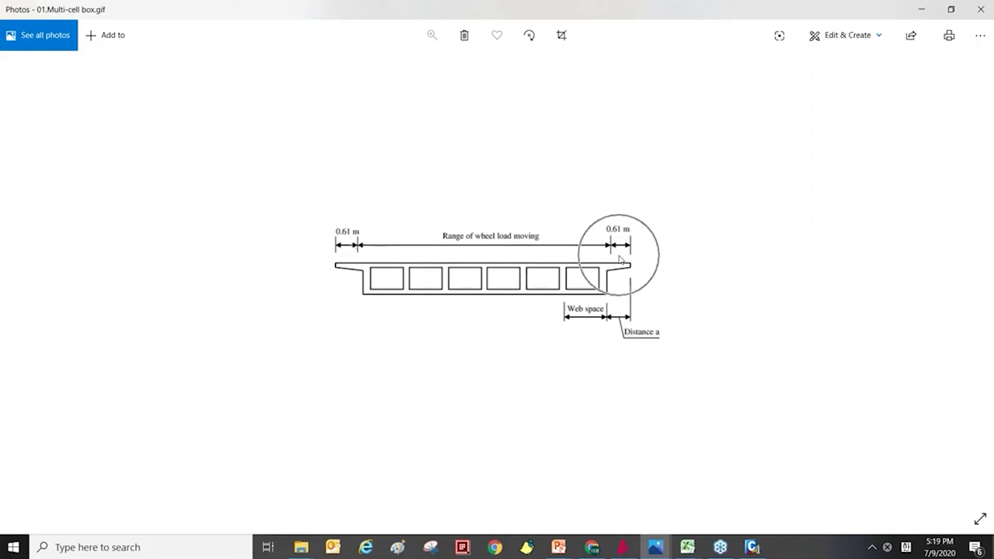
key("ctrl")
key("ctrl")
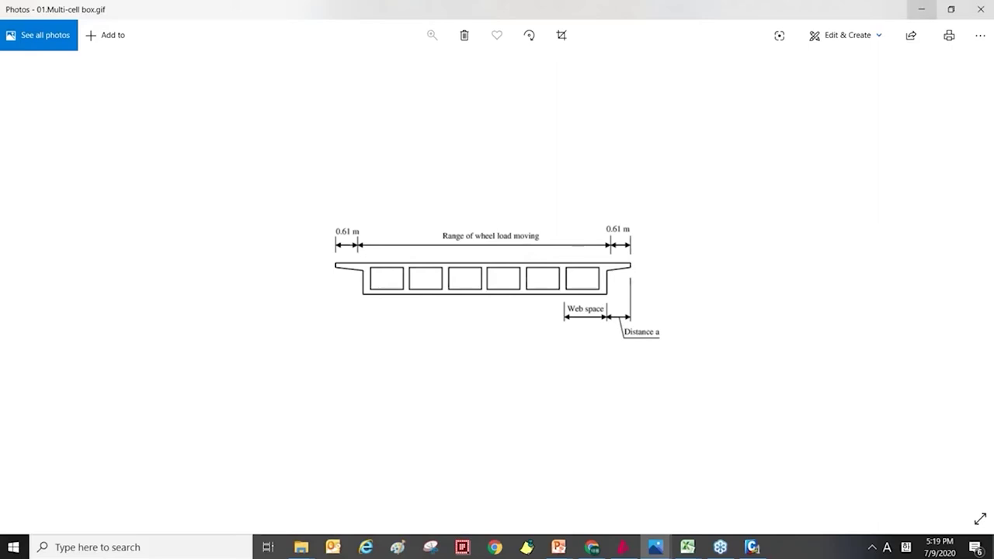
left_click(921, 9)
left_click(528, 76)
left_click(494, 159)
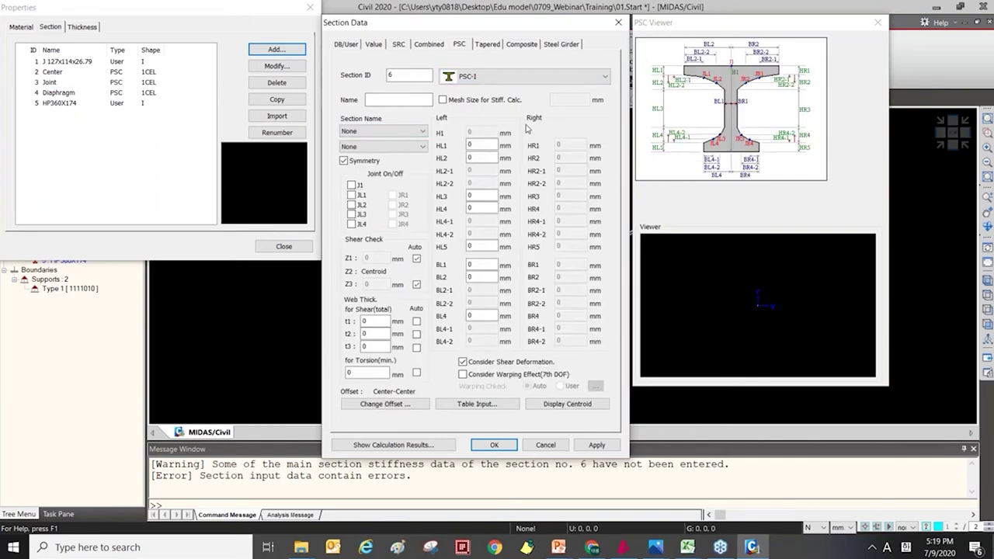
Choose the PSC-CMPWEB shape and view the reference picture 01.Corrugated Steel Webs PSC girder.jpg
left_click(550, 76)
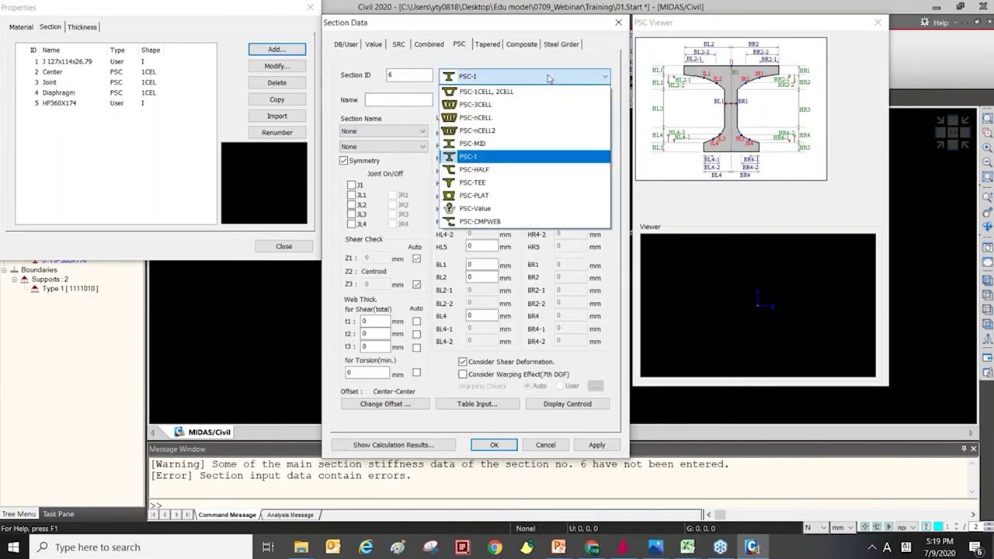
left_click(504, 221)
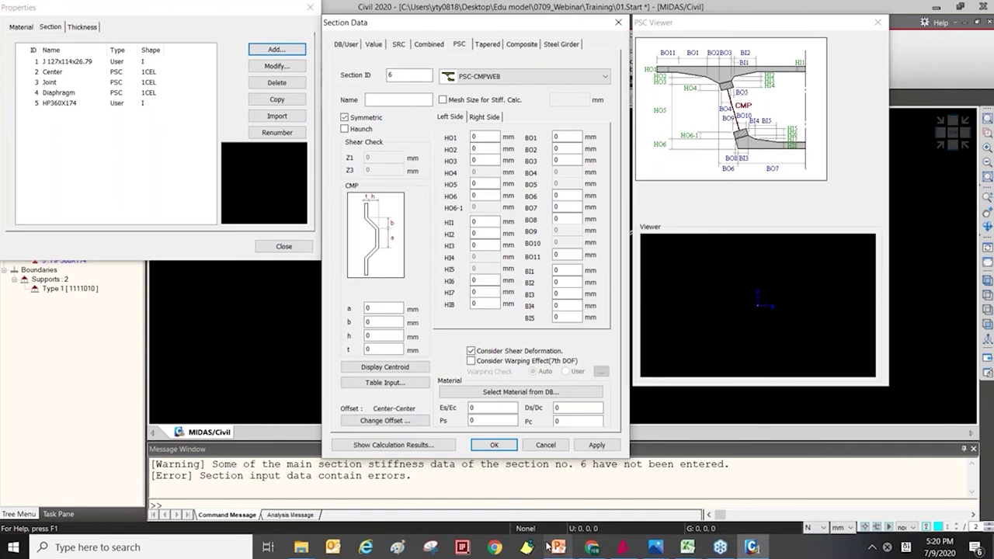
left_click(598, 499)
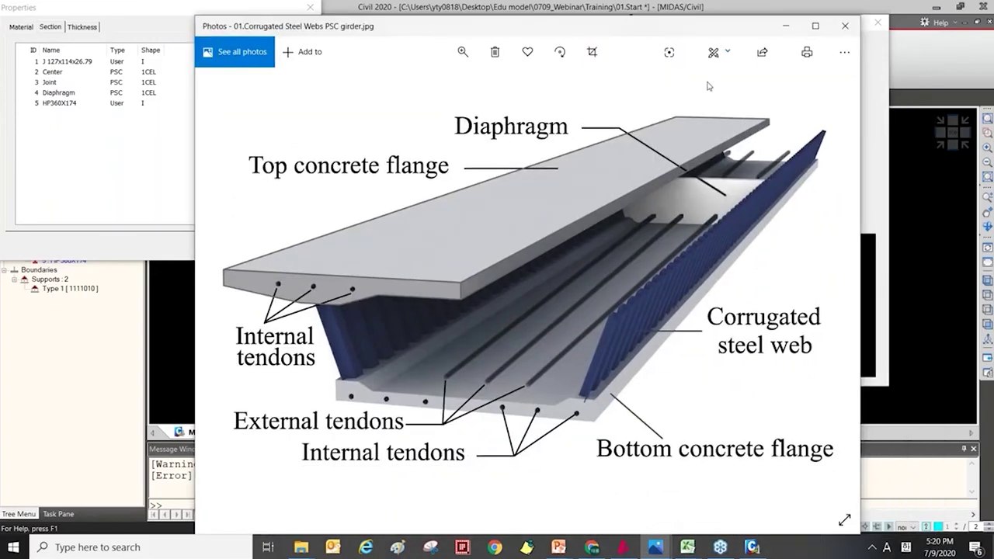
left_click(789, 25)
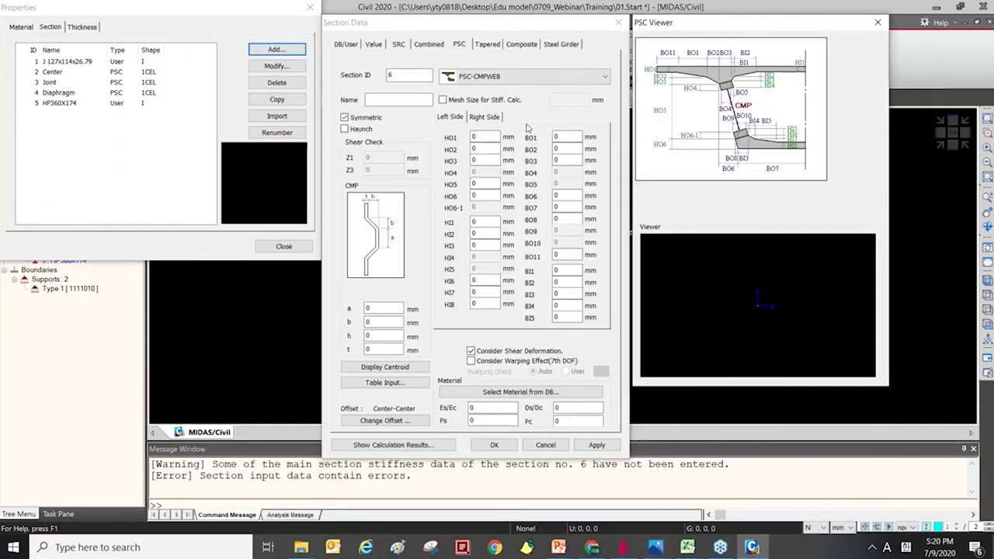
View the PSC-Value shape's input layout, and switch the section back to the PSC-1CELL, 2CELL shape
left_click(481, 76)
left_click(497, 208)
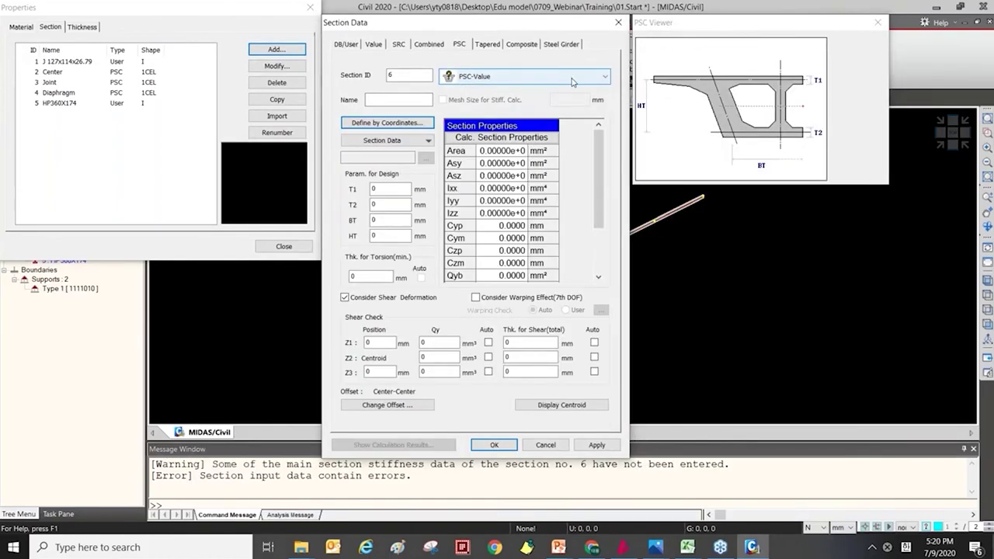
left_click(564, 75)
left_click(548, 93)
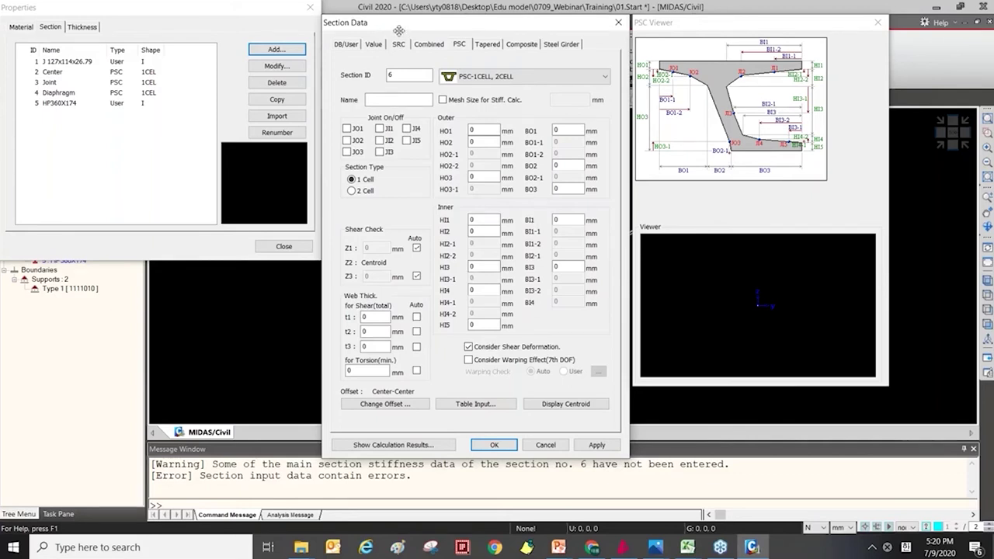
left_click_drag(399, 31, 395, 21)
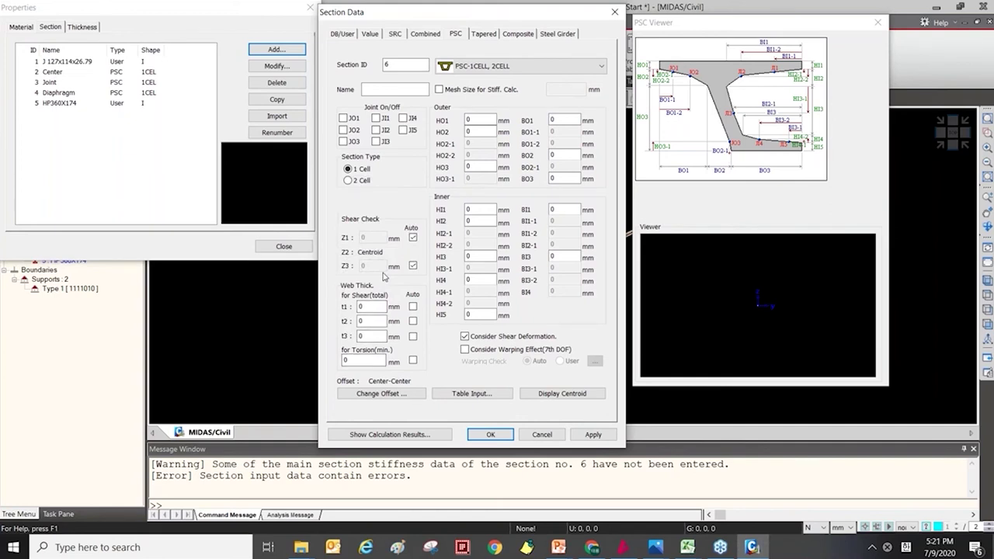
mouse_move(443, 22)
left_mouse_down()
mouse_move(426, 30)
mouse_move(434, 21)
left_mouse_up()
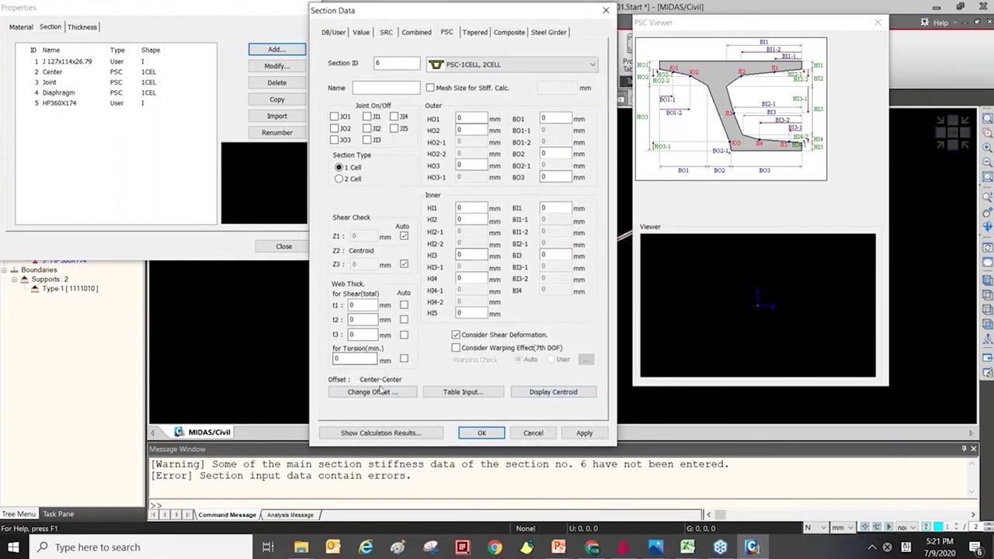
Set the web thicknesses t1, t2 and t3 for shear and the minimum thickness for torsion to automatic calculation
left_click(404, 305)
left_click(404, 319)
left_click(404, 335)
left_click(404, 360)
left_click(541, 68)
left_click(542, 75)
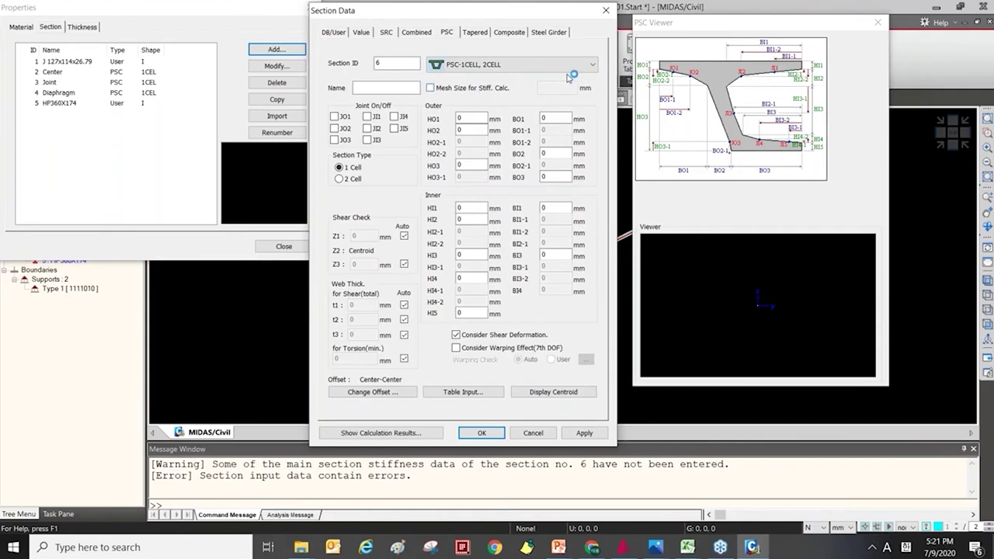
left_click(523, 64)
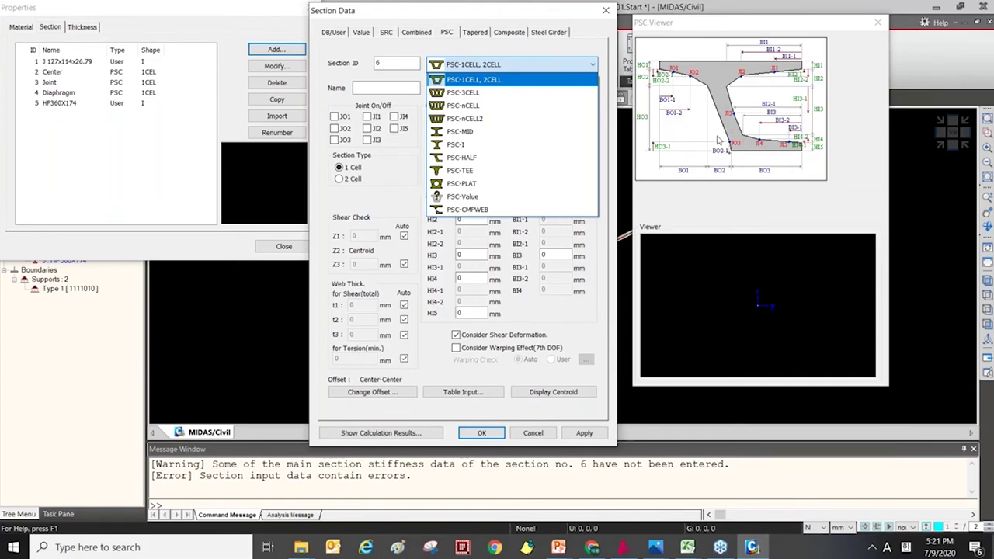
left_click(494, 17)
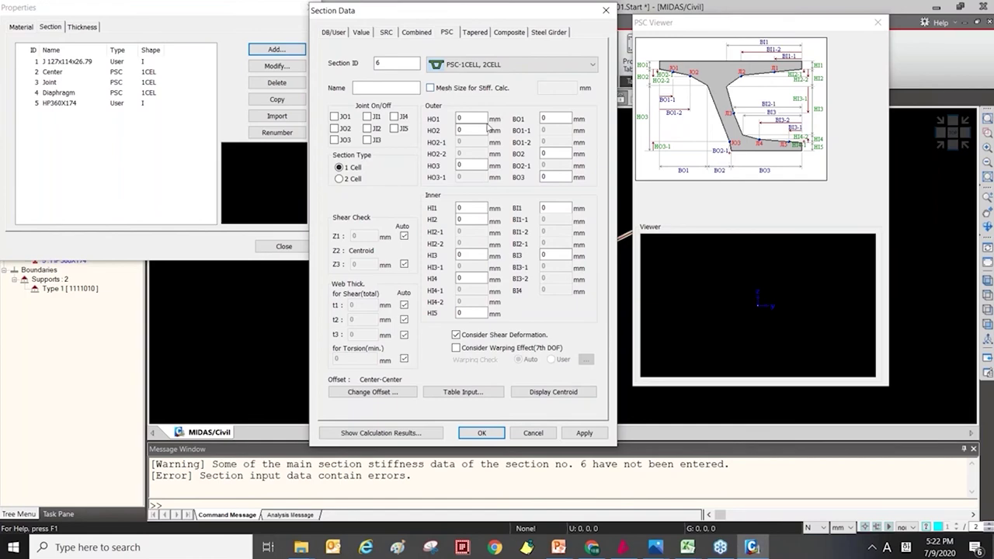
Change the section shape to PSC-Value and open its definition by coordinates
left_click(472, 69)
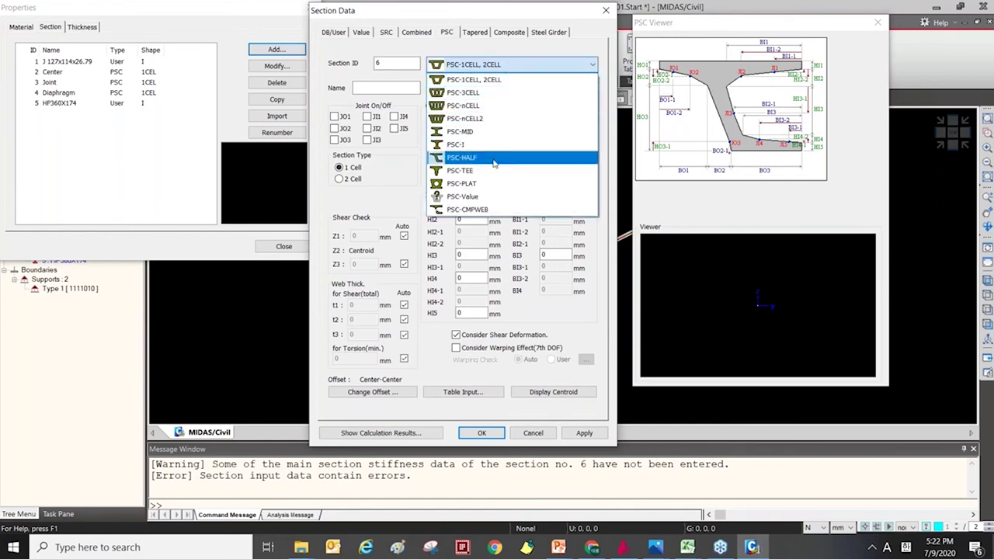
left_click(518, 197)
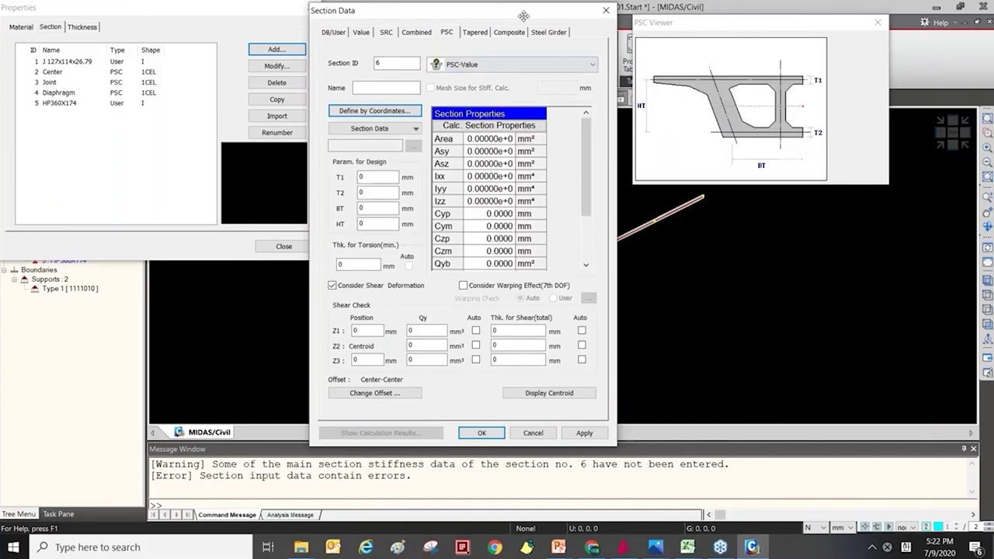
left_click_drag(524, 16, 539, 18)
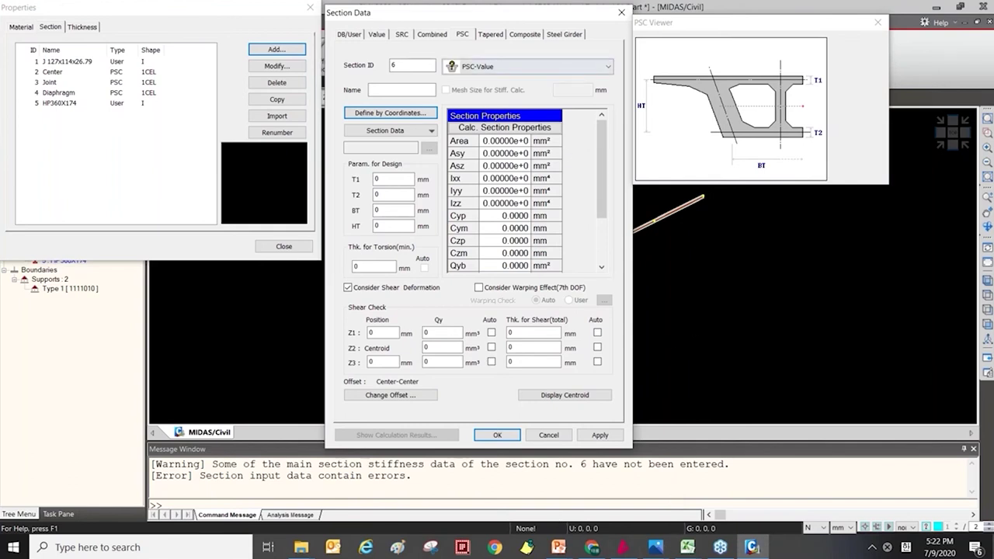
left_click_drag(458, 16, 301, 26)
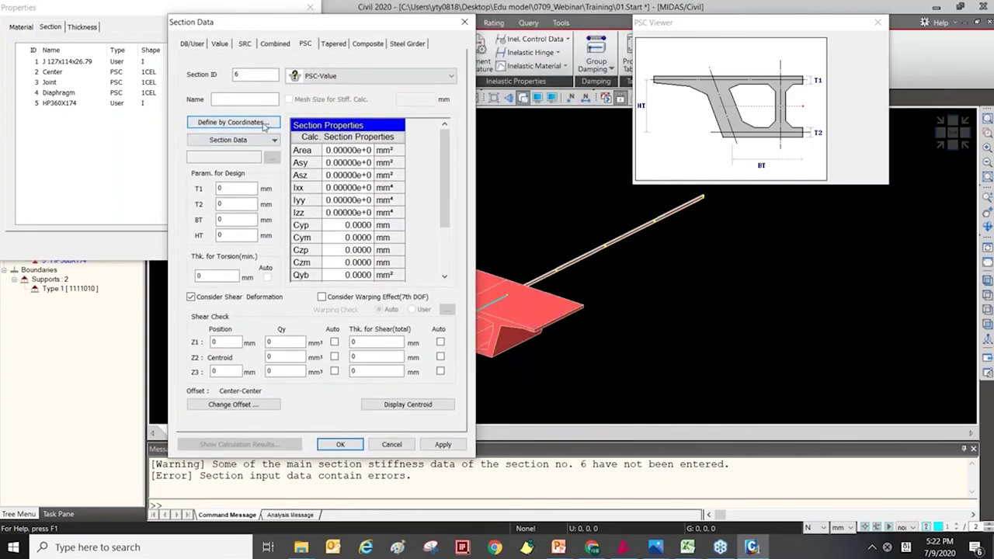
left_click(264, 124)
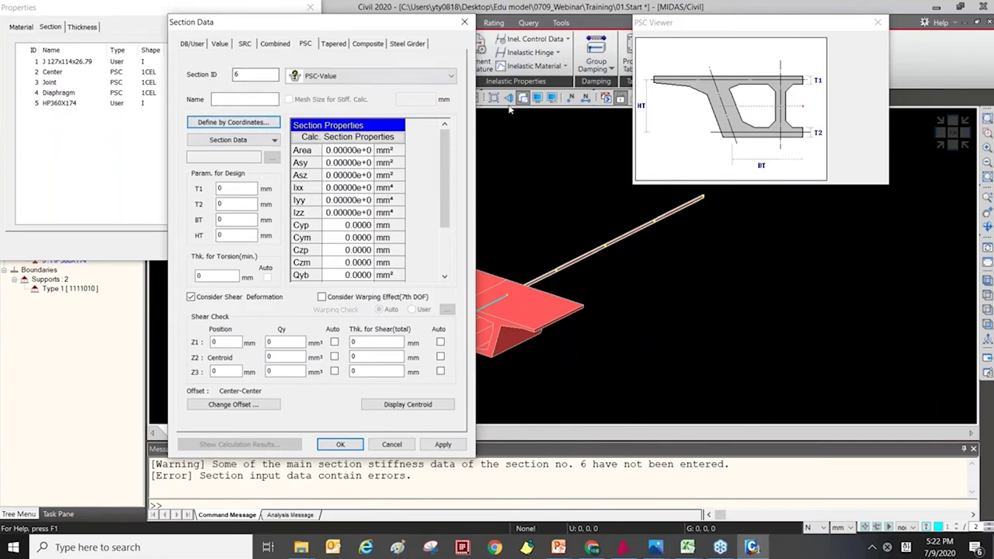
left_click_drag(811, 34, 671, 33)
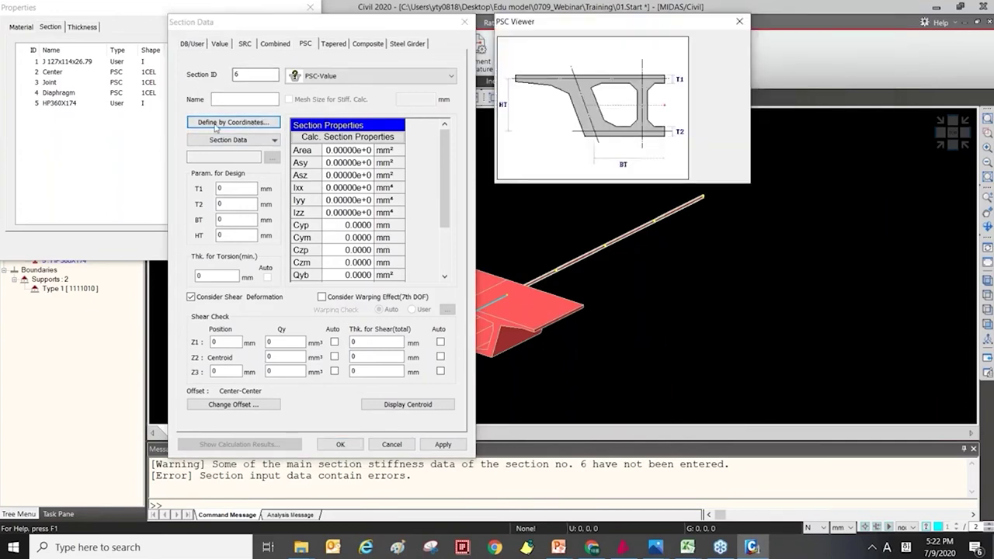
left_click(250, 128)
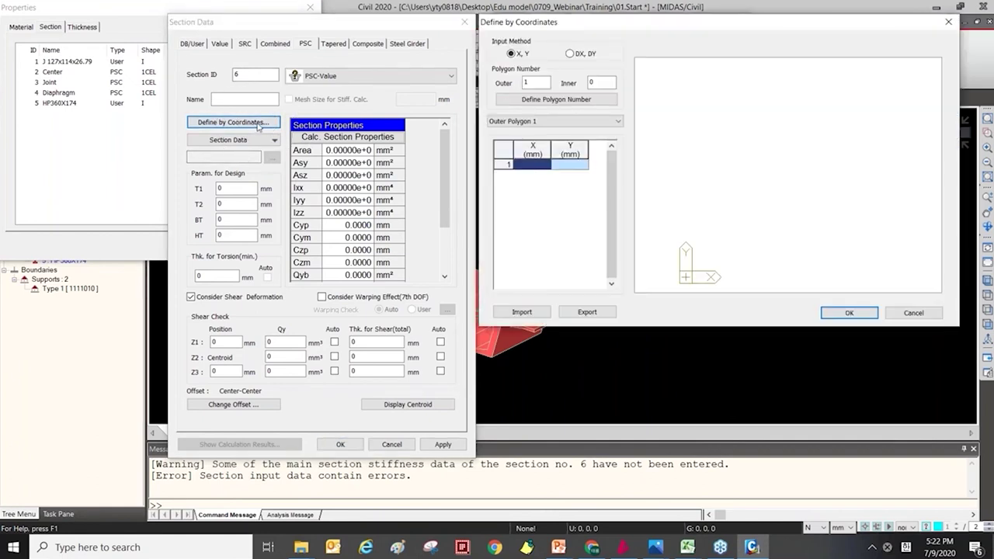
left_click_drag(536, 32, 480, 43)
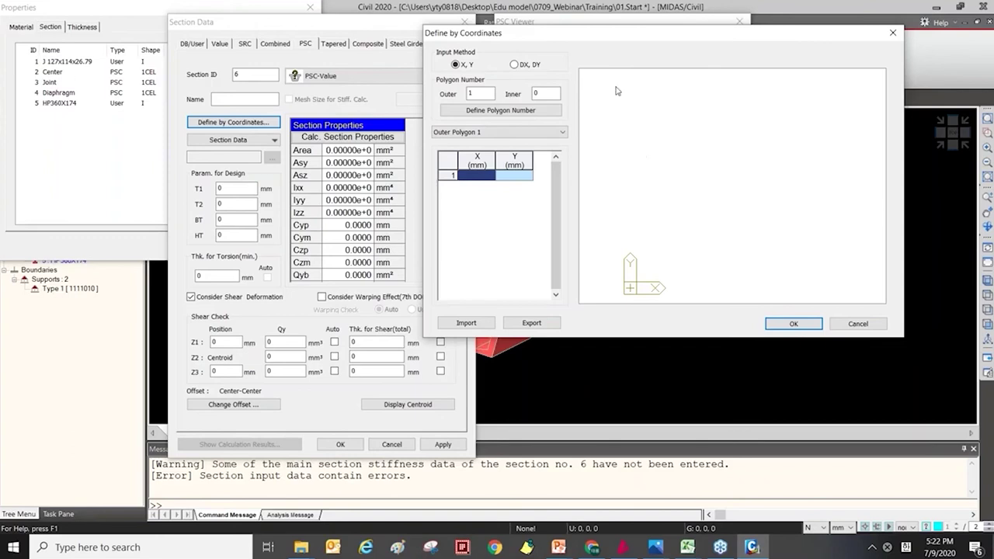
Switch to midas CAD to examine the outer outline and two inner cells of the two-cell box section drawing
double_click(548, 94)
left_click(621, 547)
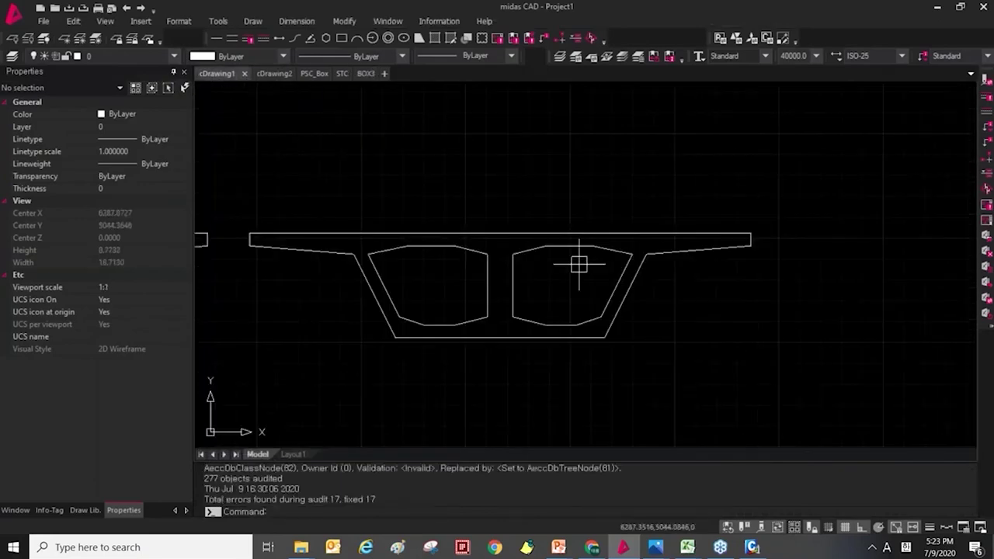
scroll(488, 258, "down", 4)
mouse_move(483, 261)
middle_mouse_down()
mouse_move(548, 244)
mouse_move(624, 262)
middle_mouse_up()
scroll(623, 264, "up", 2)
scroll(520, 321, "up", 3)
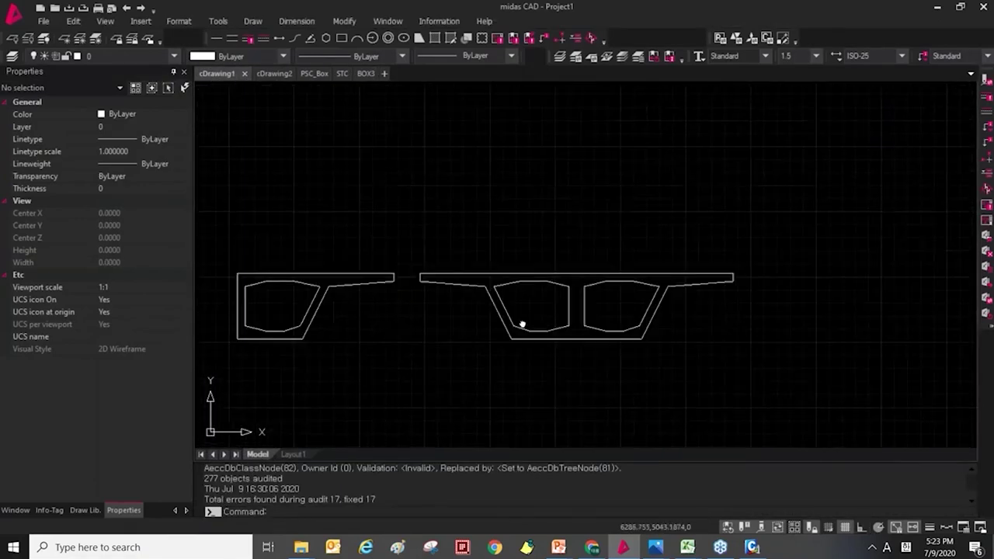
left_click(207, 215)
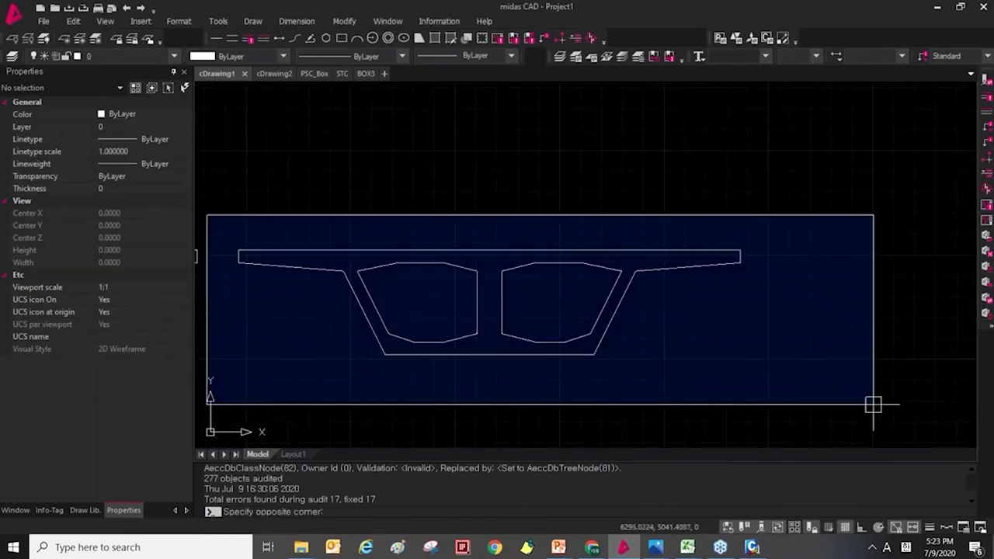
key("Escape")
key("Escape")
key("Escape")
key("Escape")
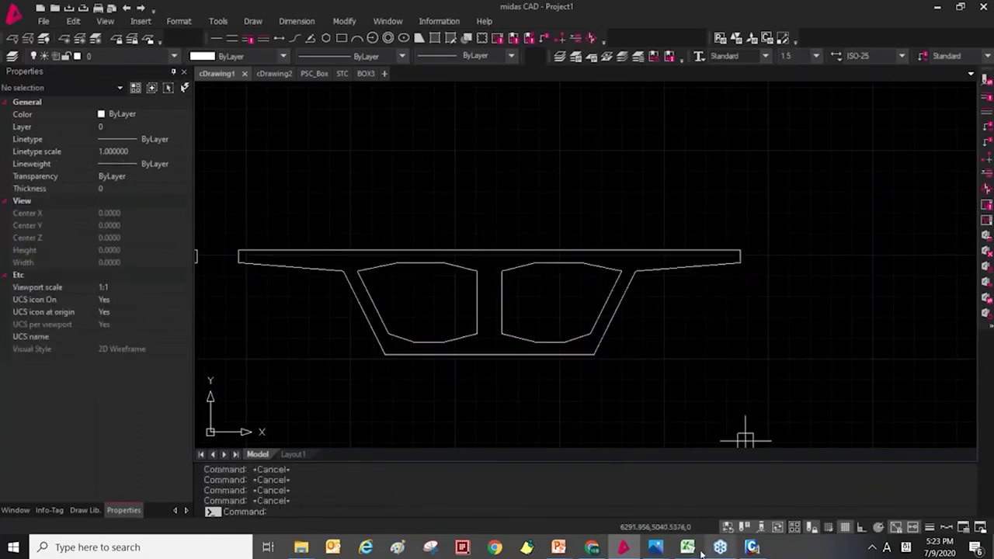
Switch to the Excel workbook 01.PSC_Value_coordi.xlsx and examine the lower coordinate lists for Outer 1, Inner 1 and Inner 2
mouse_move(686, 552)
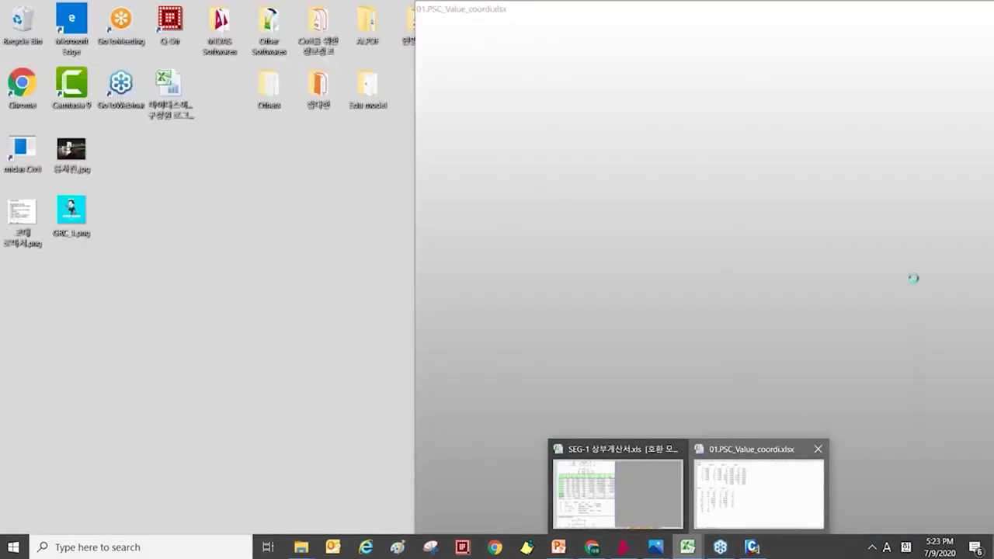
left_click(759, 493)
left_click_drag(462, 276, 702, 404)
left_click(742, 460)
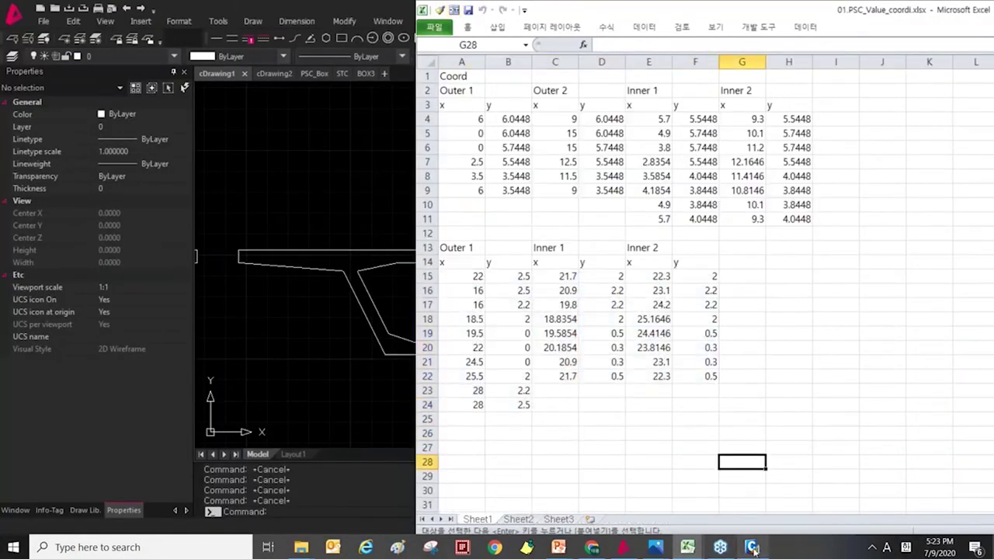
Return to MIDAS/Civil, define 1 outer and 2 inner polygons, and select Outer Polygon 1 for coordinate entry
left_click(753, 549)
double_click(490, 94)
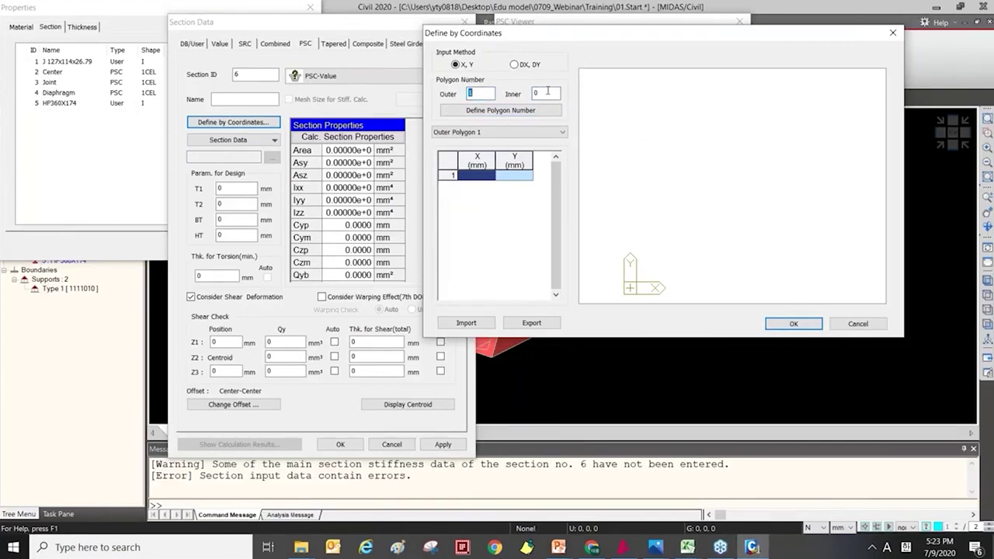
left_click(550, 112)
left_click(515, 132)
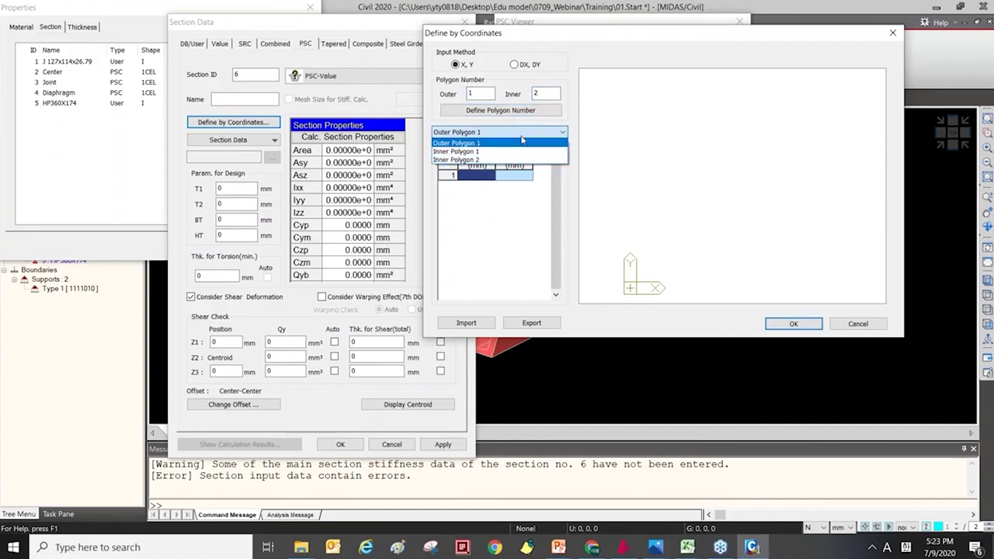
left_click(523, 144)
Copy the Outer 1 coordinates in A15:B24 from the Excel workbook into the coordinate table of Outer Polygon 1
left_click(687, 546)
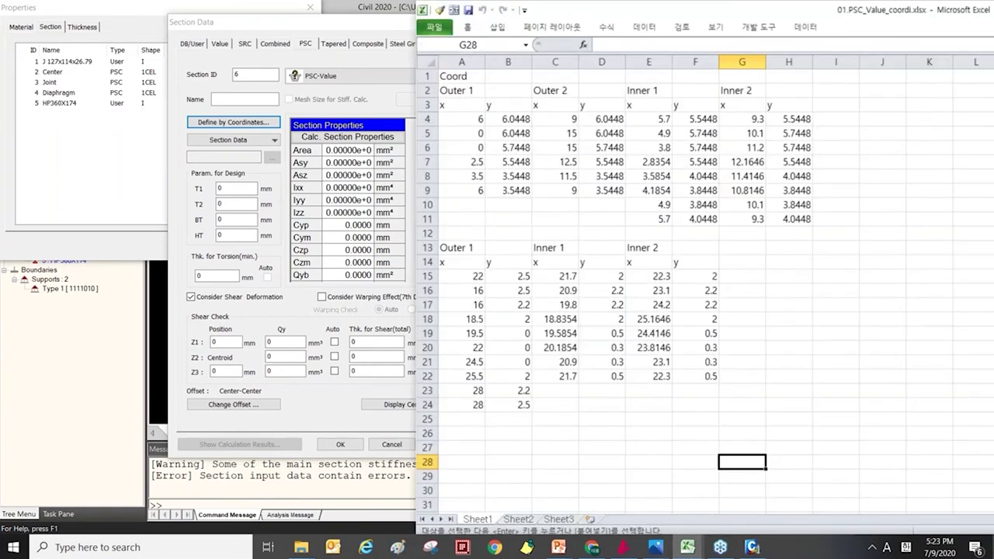
left_click_drag(462, 276, 514, 406)
key("ctrl+c")
left_click_drag(712, 11, 563, 78)
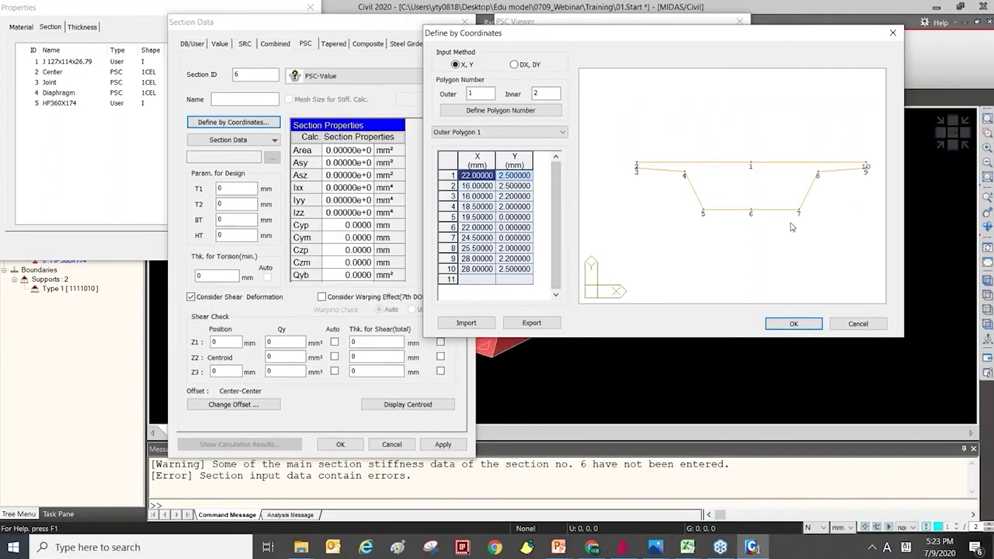
Copy the Inner 1 coordinates in C15:D22 from the Excel workbook into the coordinate table of Inner Polygon 1
left_click(482, 134)
left_click(482, 150)
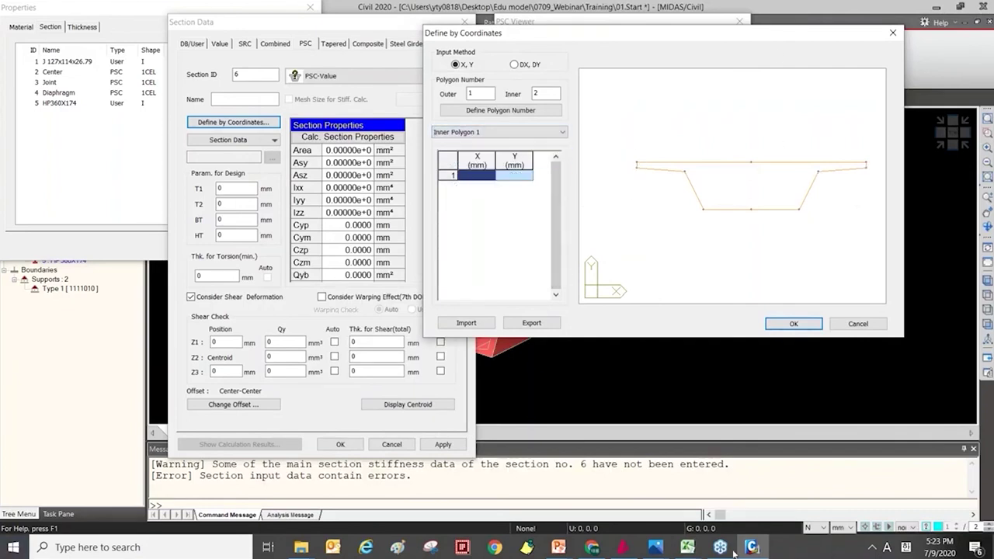
mouse_move(687, 546)
left_click(765, 486)
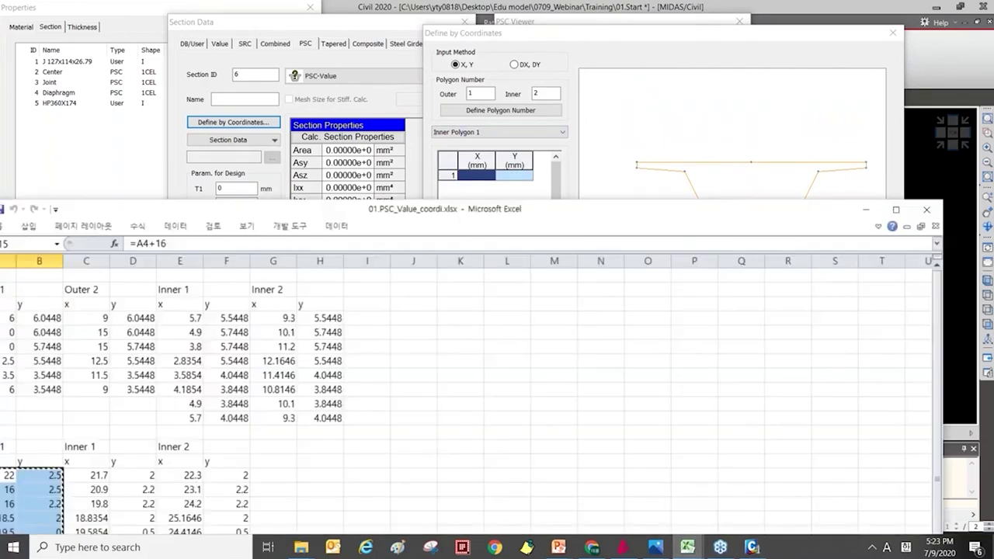
scroll(233, 326, "down", 1)
left_click_drag(319, 207, 441, 108)
left_click_drag(208, 332, 256, 432)
key("ctrl+c")
key("alt+Tab")
key("ctrl+v")
Copy the Inner 2 coordinates in E15:F22 from the Excel workbook into Inner Polygon 2, and accept the section defined by coordinates
left_click(504, 138)
left_click(504, 147)
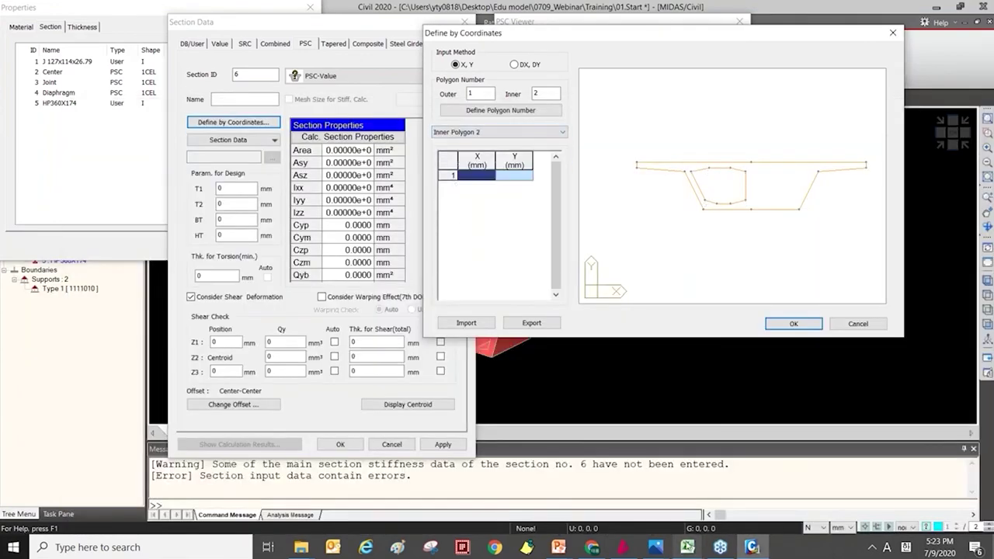
left_click(688, 546)
left_click(757, 493)
left_click(305, 332)
left_click_drag(305, 333, 361, 432)
key("ctrl+c")
key("alt+Tab")
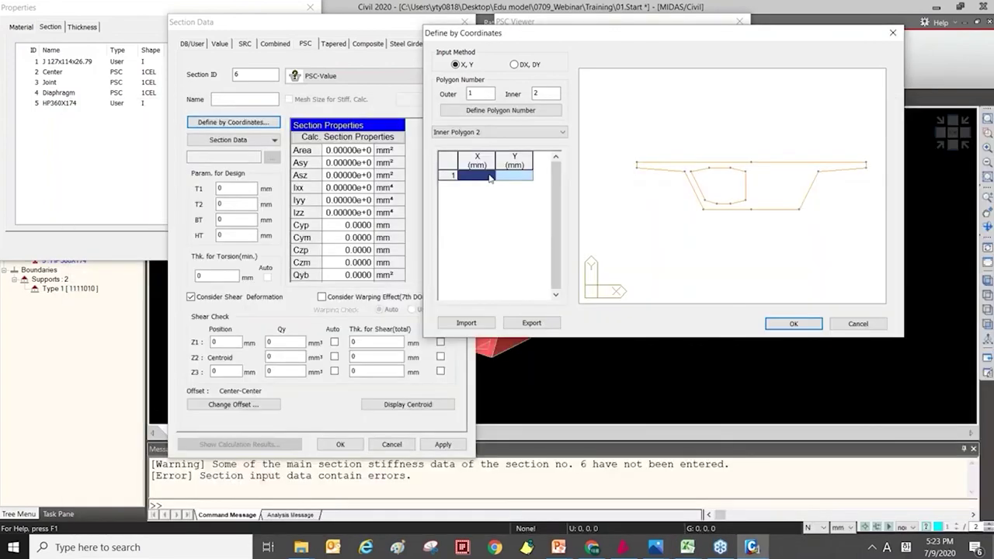
key("ctrl+v")
left_click(783, 324)
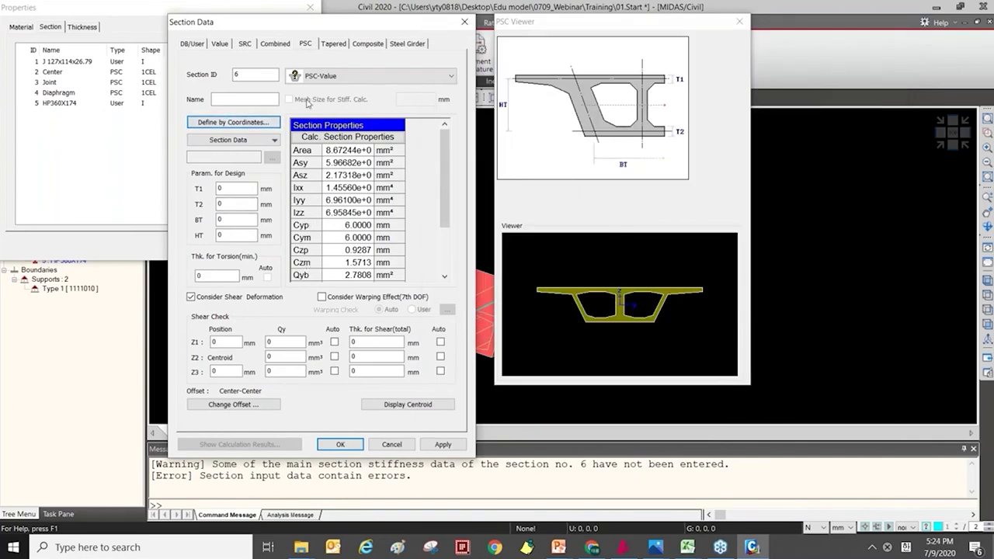
Open the PSC section database for the PSC-Value section data and display the UK-UMB girder type under code UK
left_click(342, 159)
left_click(316, 148)
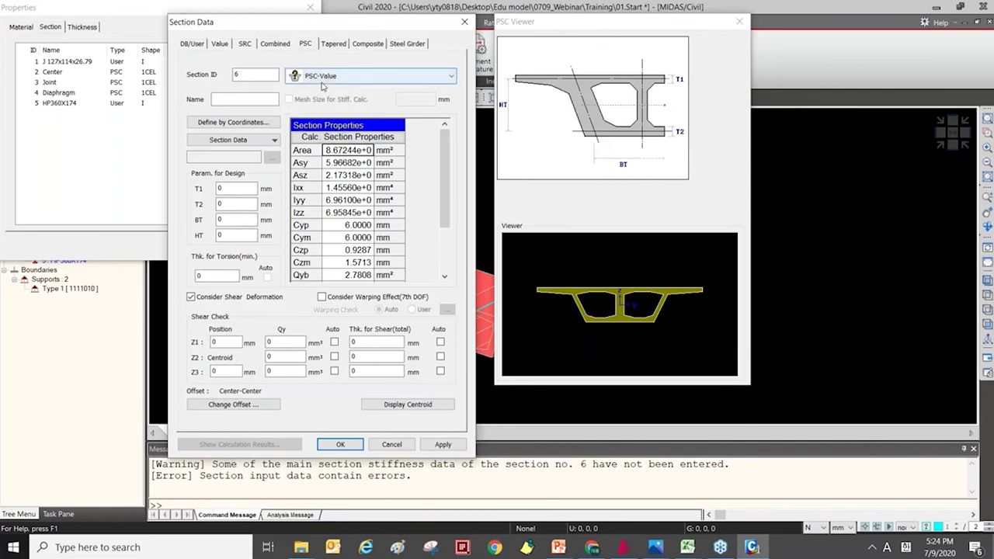
left_click(243, 148)
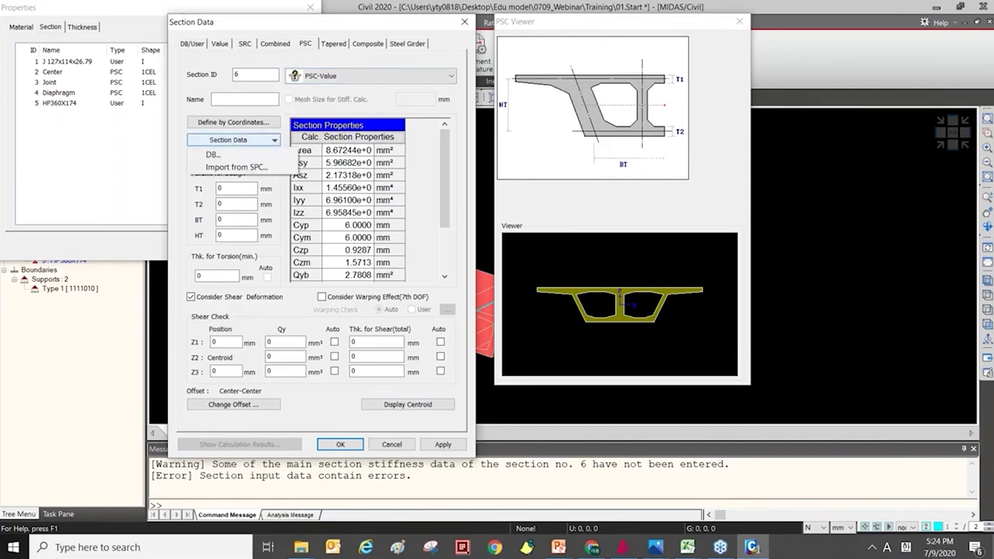
left_click(281, 156)
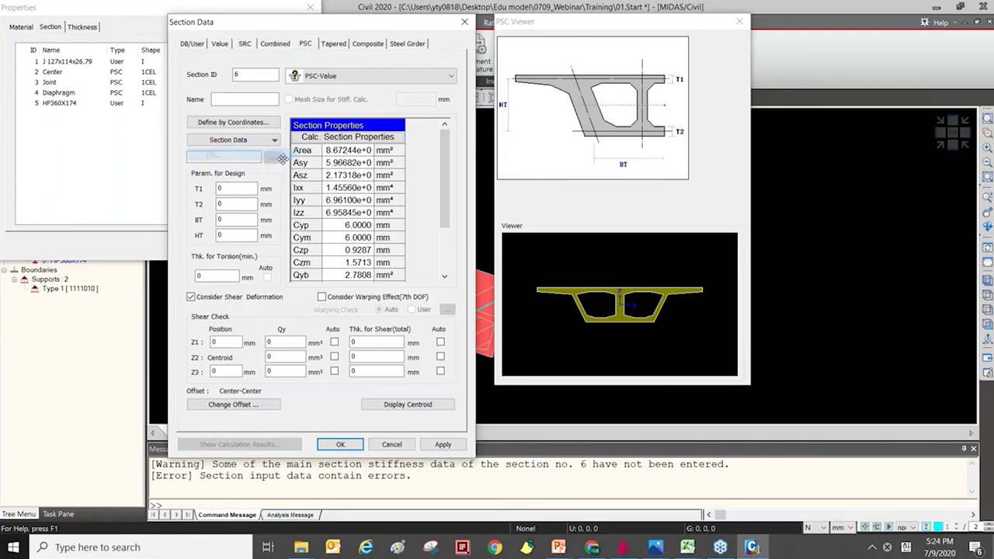
left_click(281, 159)
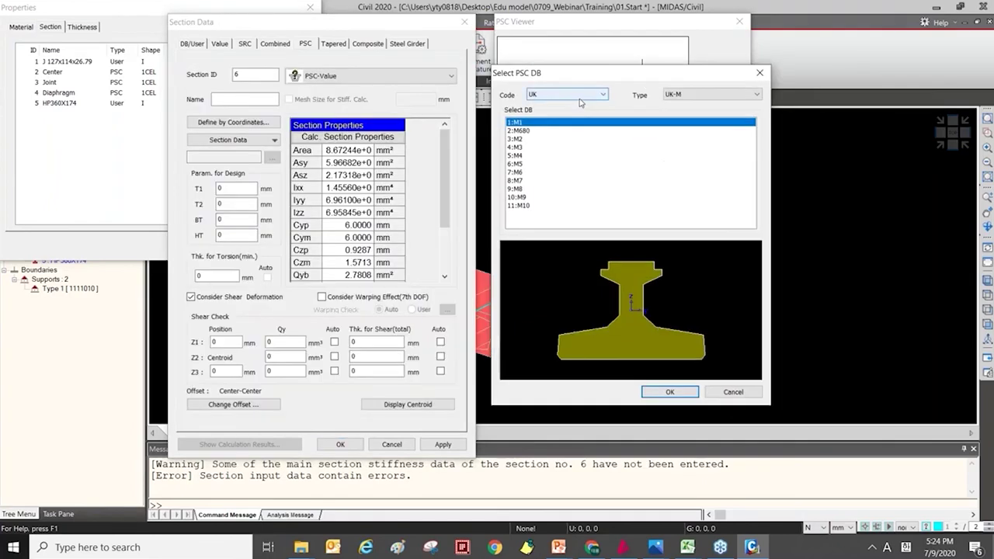
left_click(580, 95)
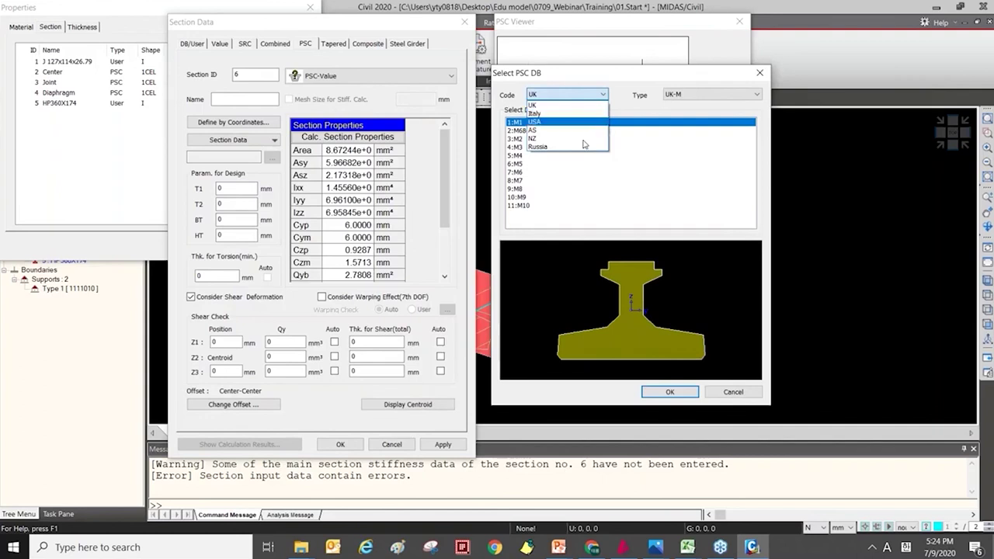
left_click(578, 96)
left_click(722, 95)
left_click(725, 117)
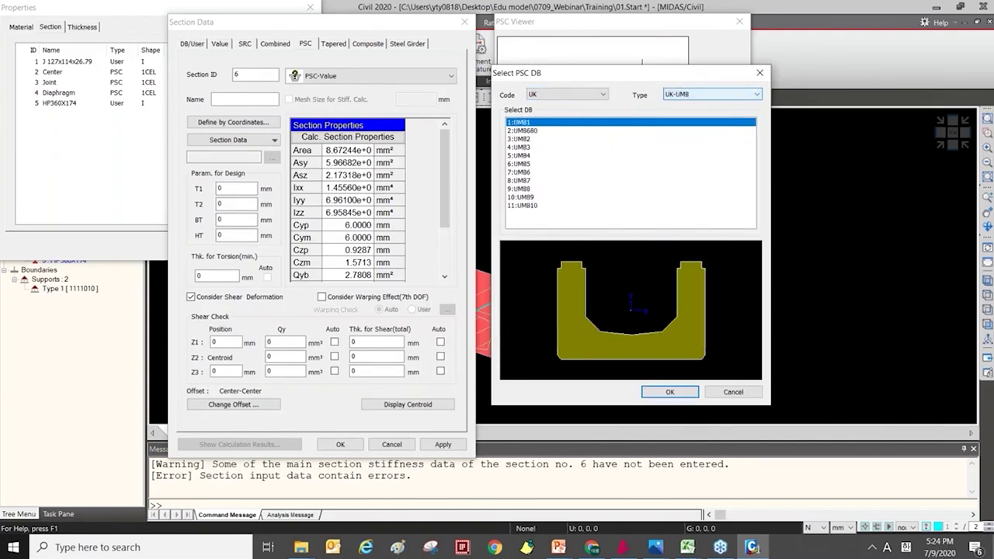
Look through the remaining UK girder types in the PSC database, finishing on UK-TY
key("Down")
key("Down")
key("Down")
key("Down")
key("Down")
key("Down")
key("Down")
key("Up")
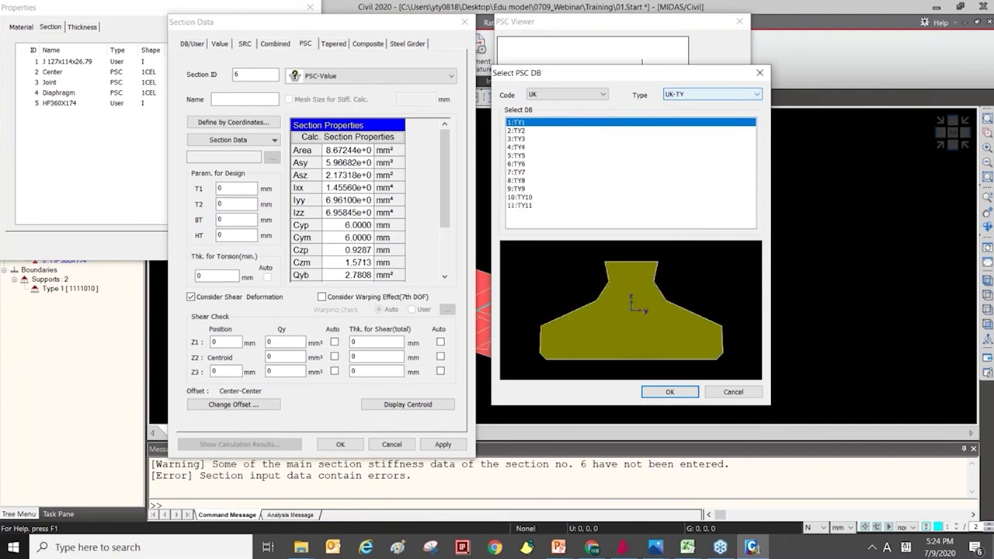
Load the T1-2 section from the AS code's AS-Super-T_RMS_Pre2019 type into the PSC-Value section
left_click_drag(556, 75, 530, 74)
left_click(543, 92)
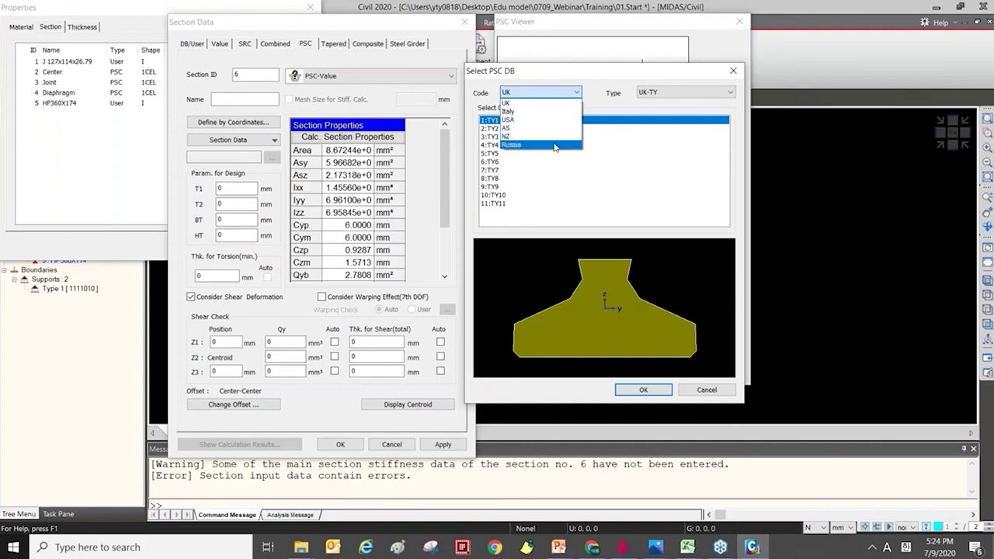
left_click(547, 128)
left_click(625, 128)
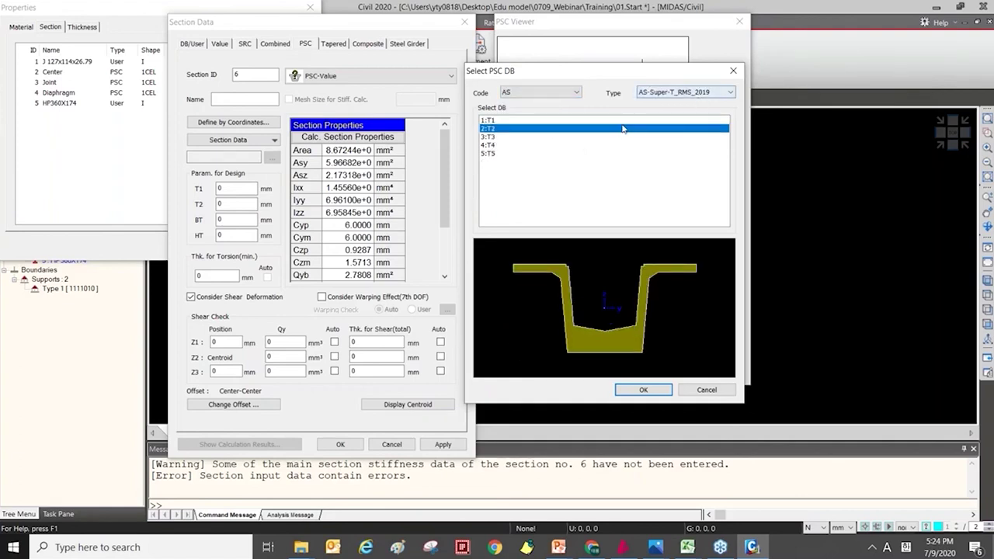
left_click(626, 137)
left_click(681, 94)
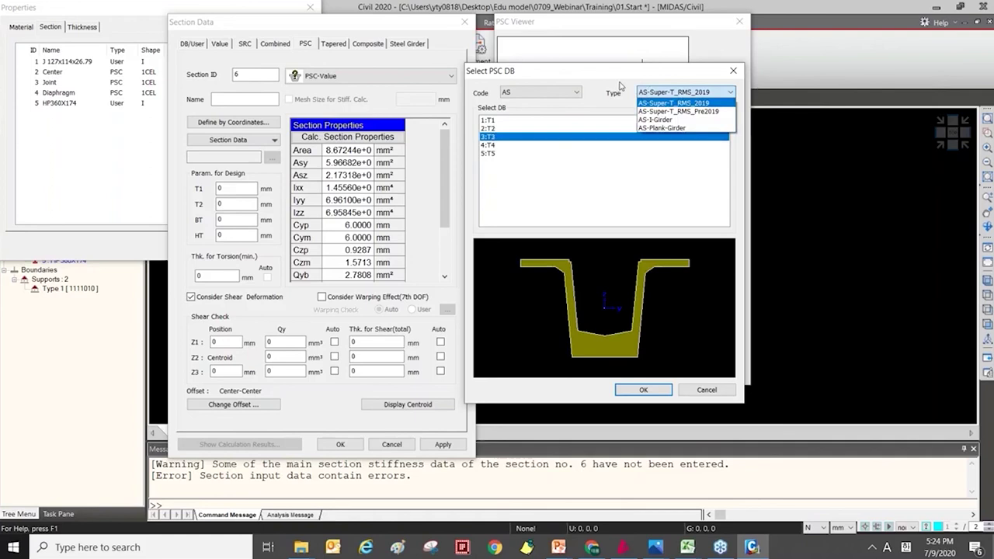
left_click(658, 112)
left_click(643, 390)
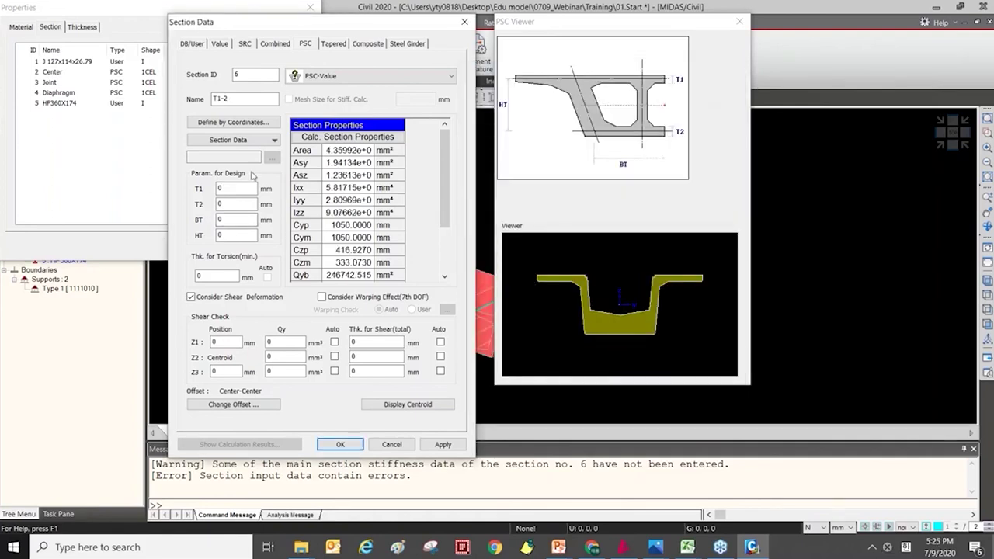
Import section 1:Conc from the SPC file 01.SamplePC.sec into the PSC-Value section data
left_click(264, 140)
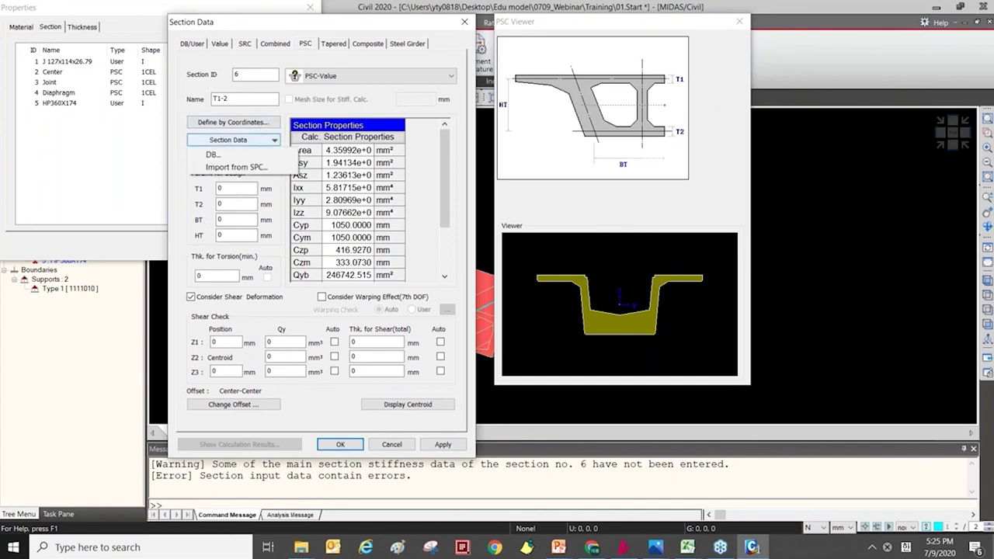
left_click(275, 168)
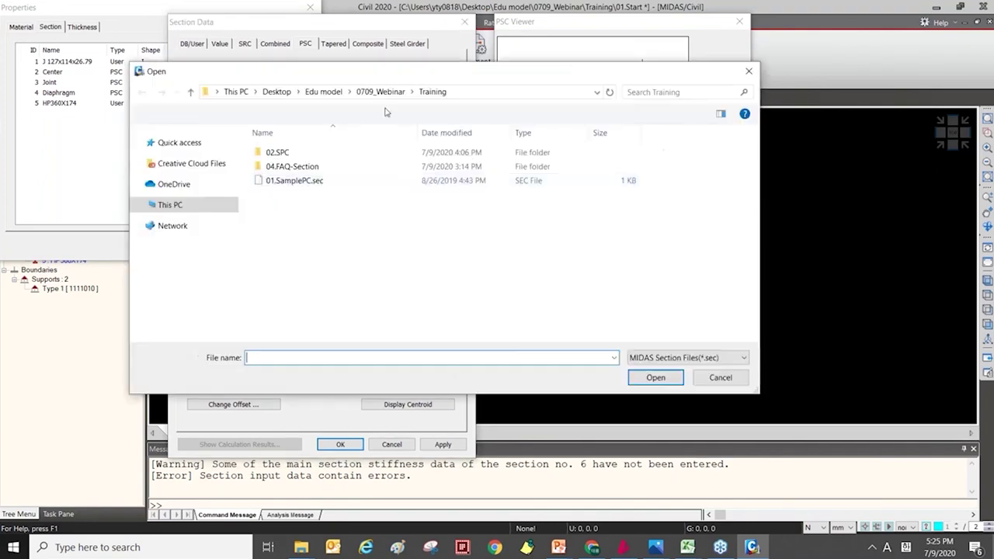
left_click_drag(360, 79, 465, 98)
left_click(410, 203)
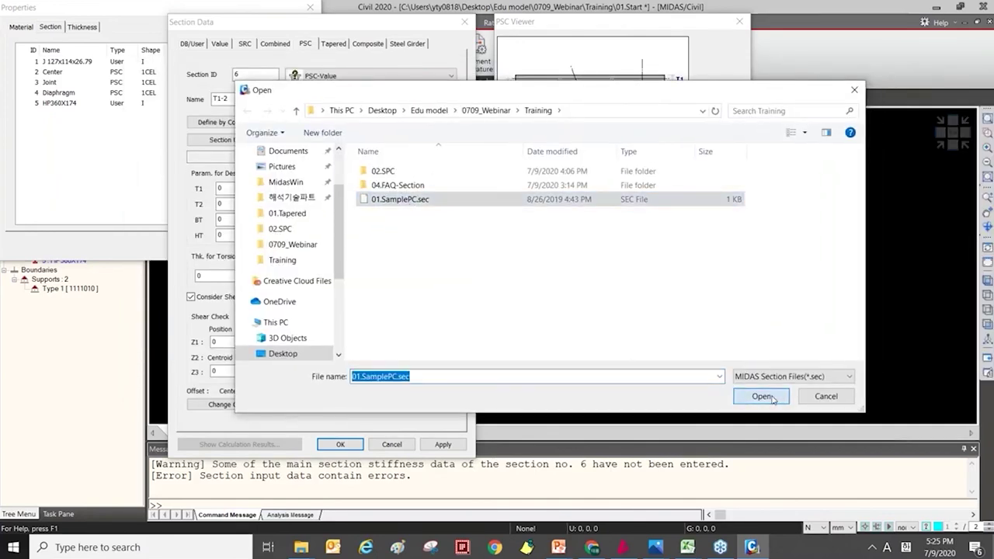
left_click(771, 396)
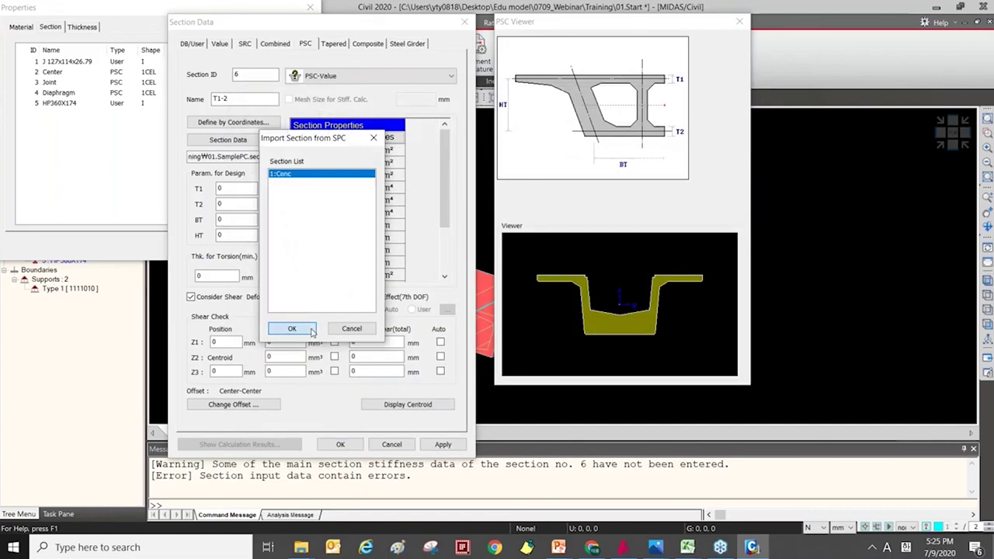
left_click(311, 329)
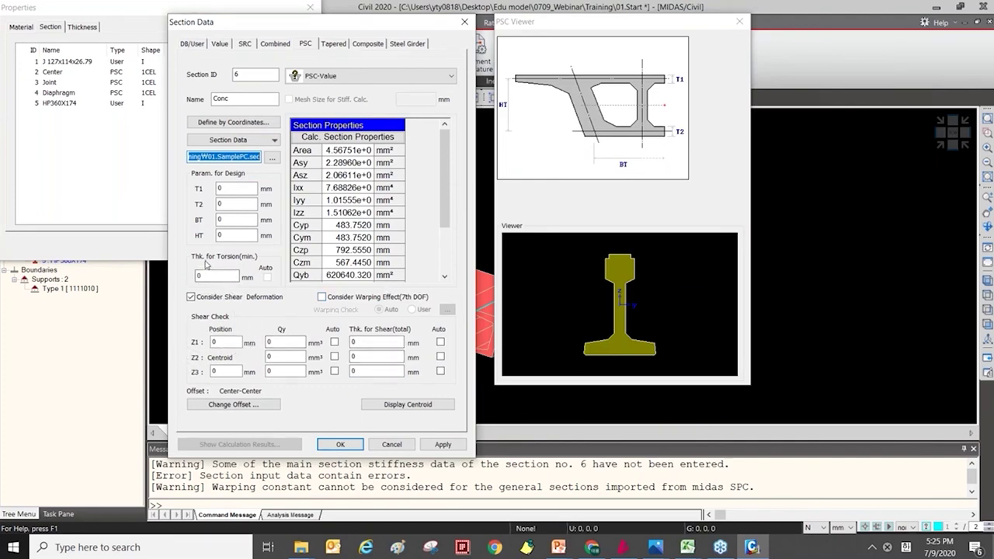
Set the total shear thickness to Auto for Z1, Z2 and Z3, and the minimum torsion thickness to 1000 mm
left_click(441, 343)
left_click(440, 357)
left_click(441, 371)
double_click(226, 273)
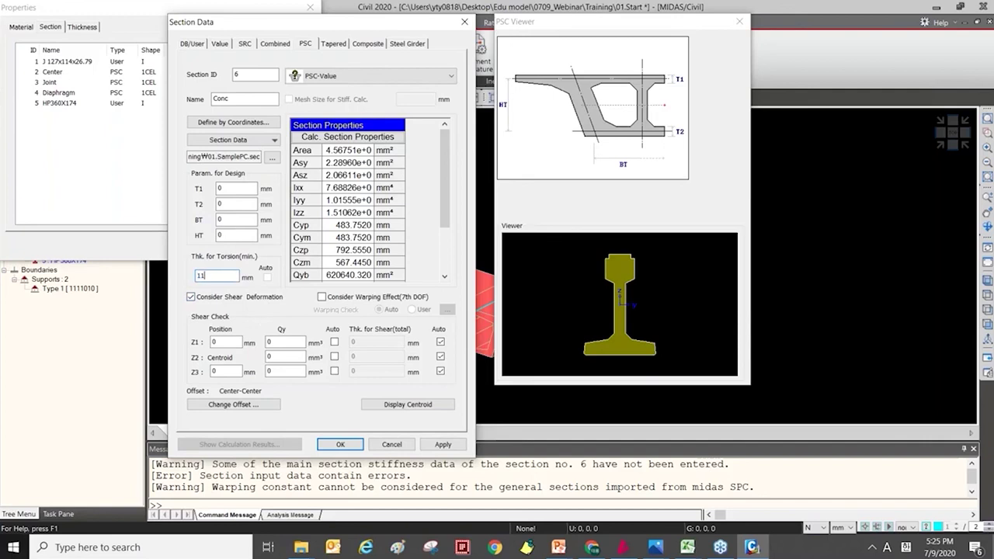
type("1000")
Set the design parameters T1, T2, BT and HT of the Conc section to 100 mm each
left_click(228, 187)
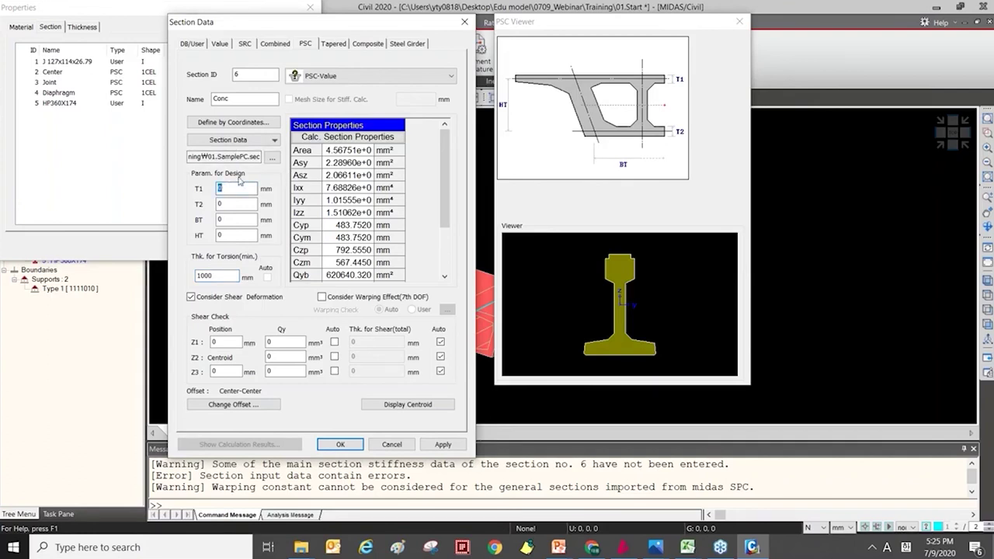
type("1")
key("Tab")
type("100")
Set Qy to Auto for Z1, Z2 and Z3 in the shear check, and accept the Conc section
left_click(334, 342)
left_click(333, 356)
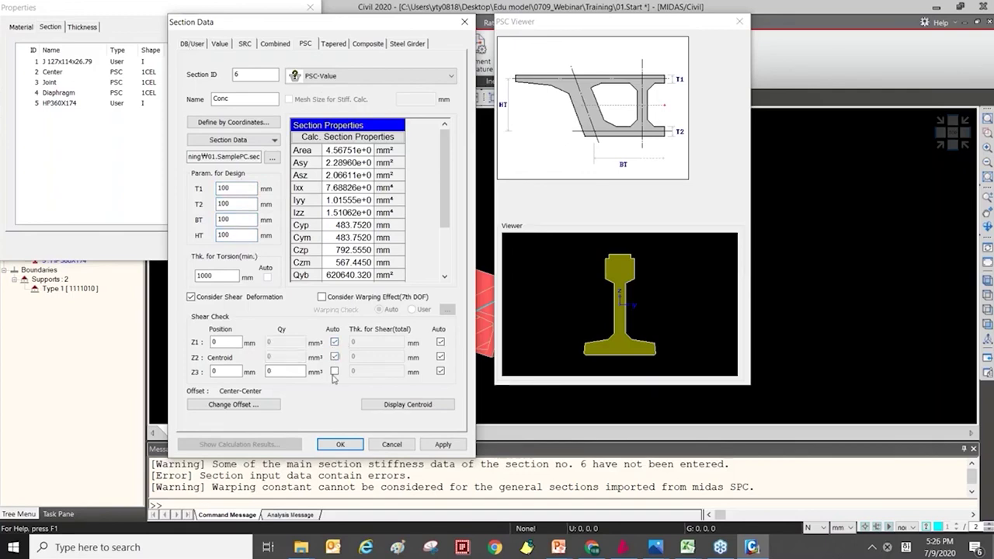
left_click(334, 372)
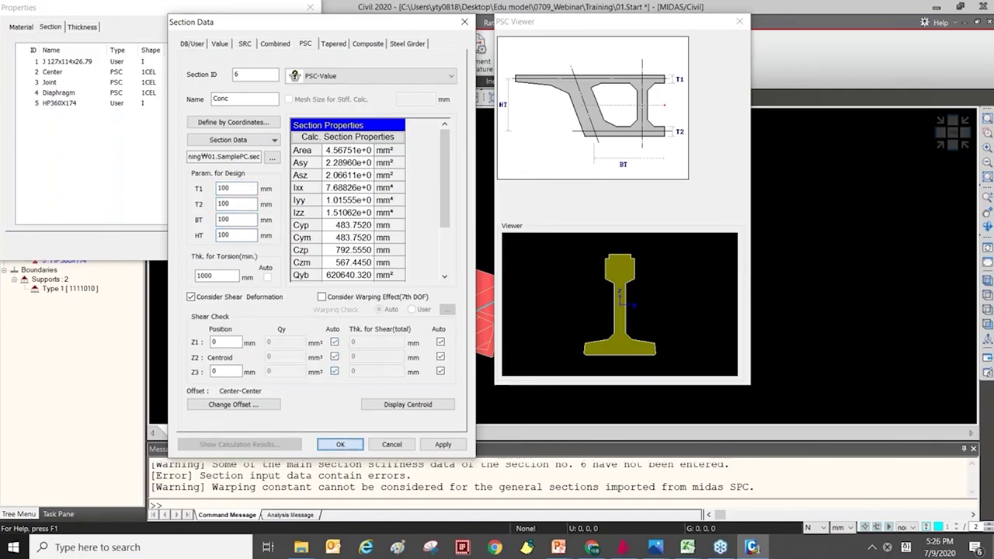
left_click(340, 445)
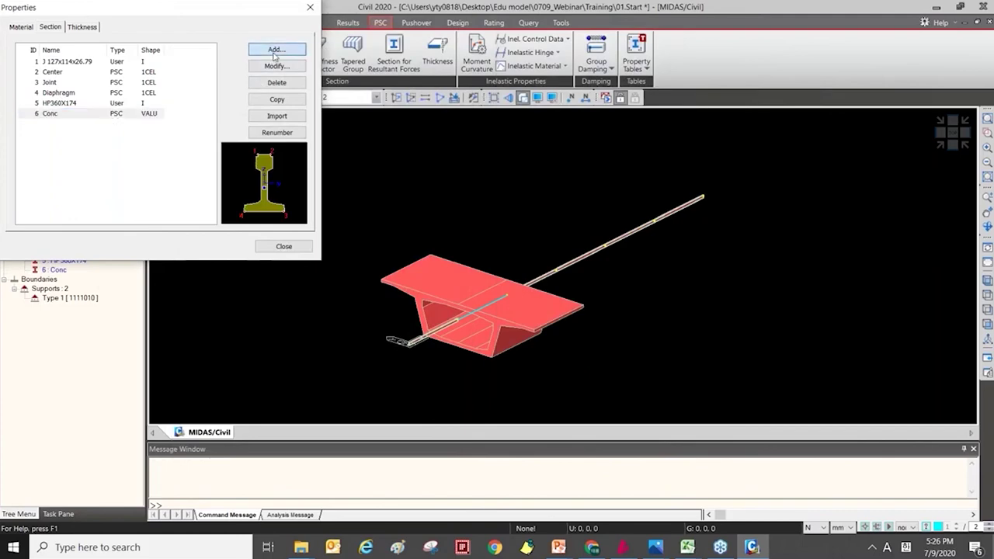
Start adding another section to the model's section list
key("Return")
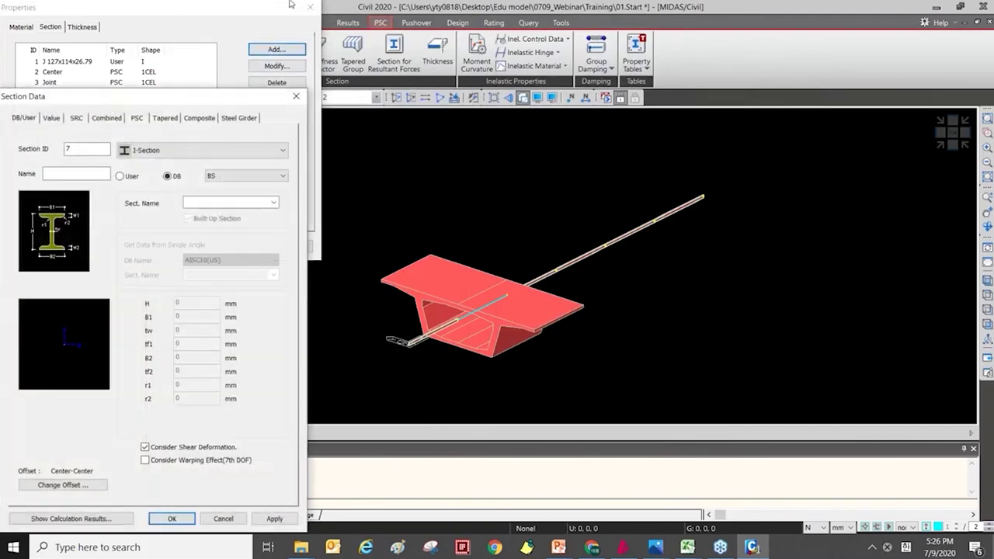